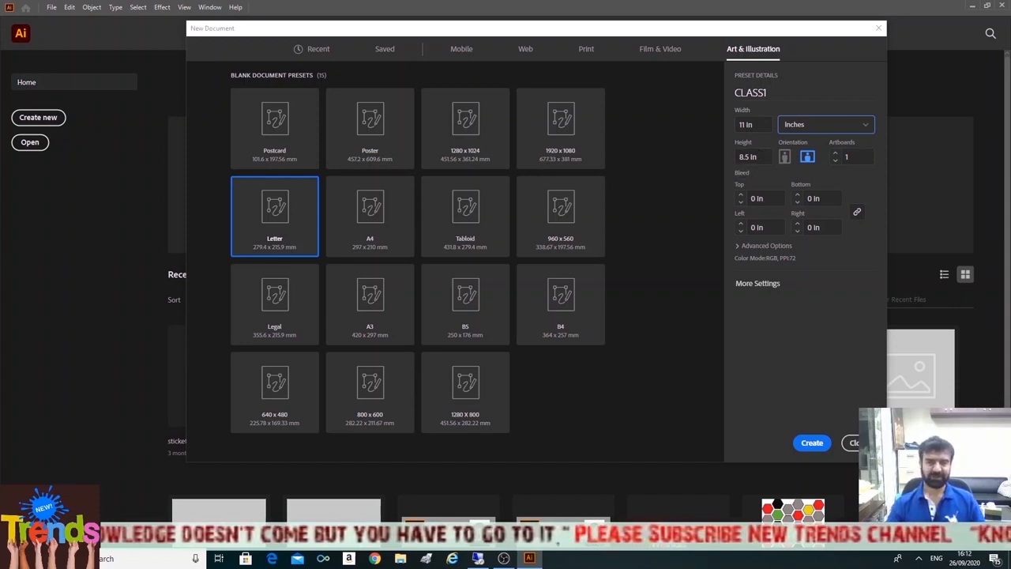
Step: Create the landscape Letter document CLASS1 at 11 x 8.5 inches with one artboard
left_click(811, 443)
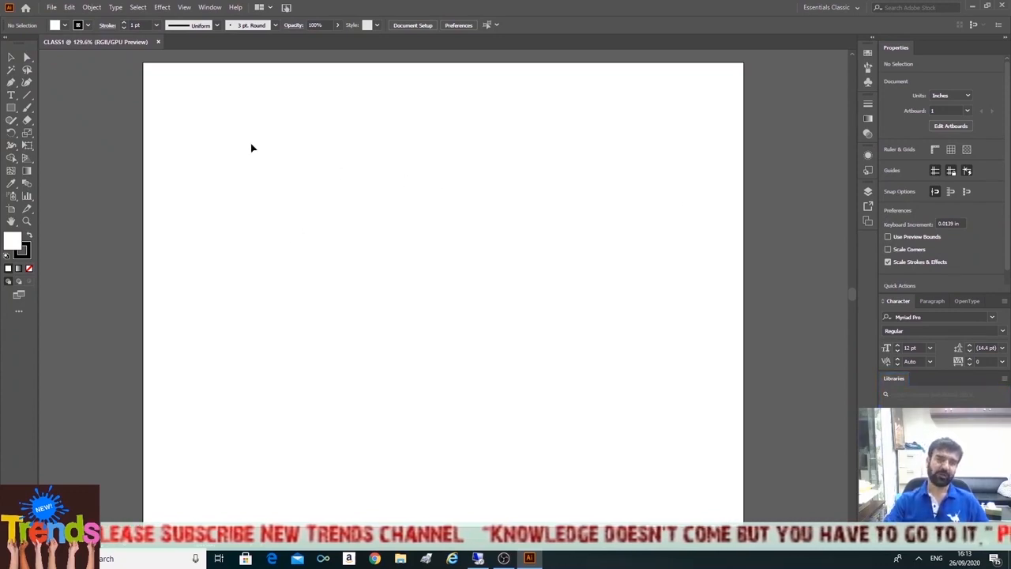
Step: Create a second 11 x 8.5 inch document with two artboards and close it again
left_click(54, 10)
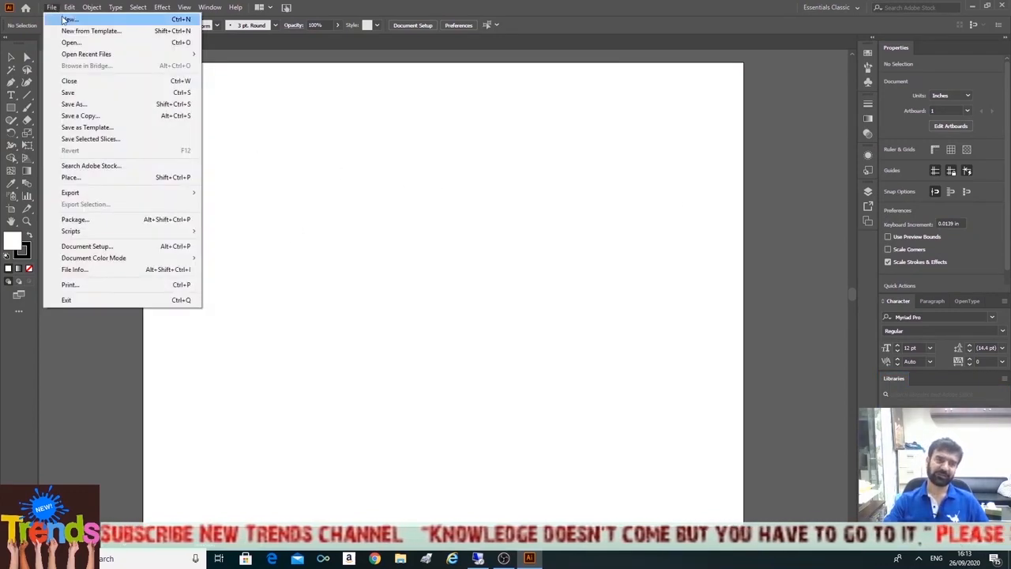
left_click(65, 19)
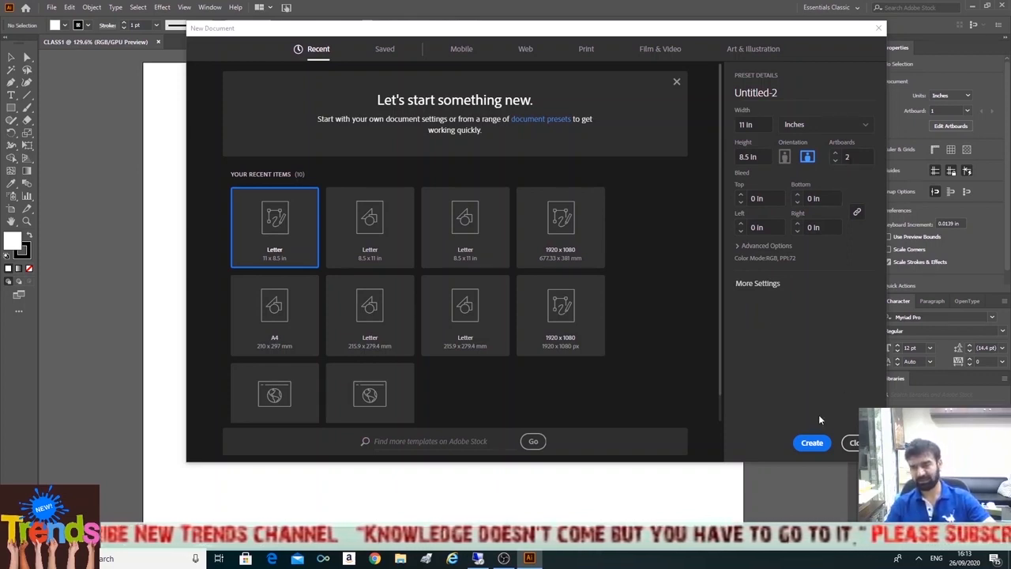
left_click(812, 442)
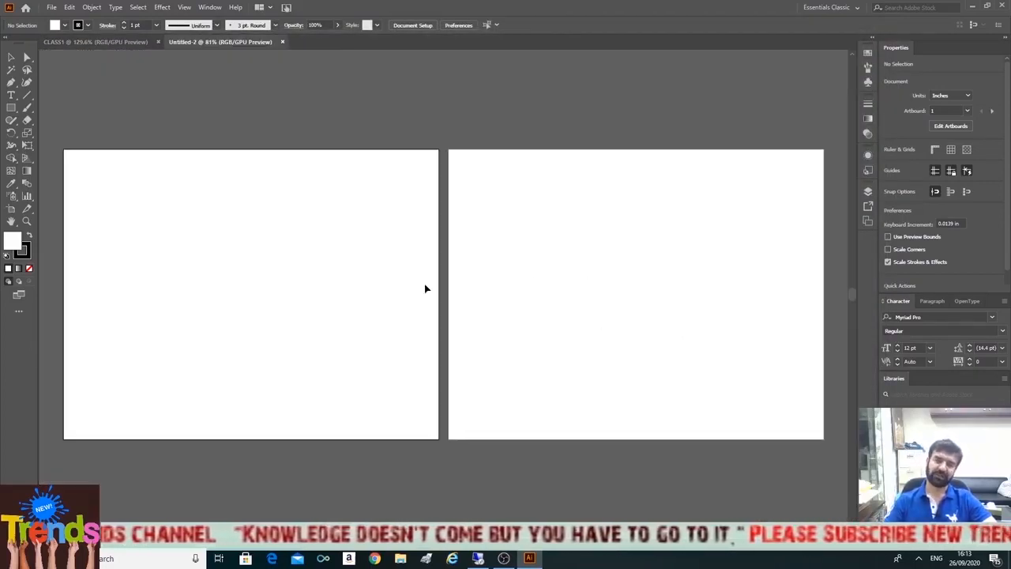
left_click(281, 41)
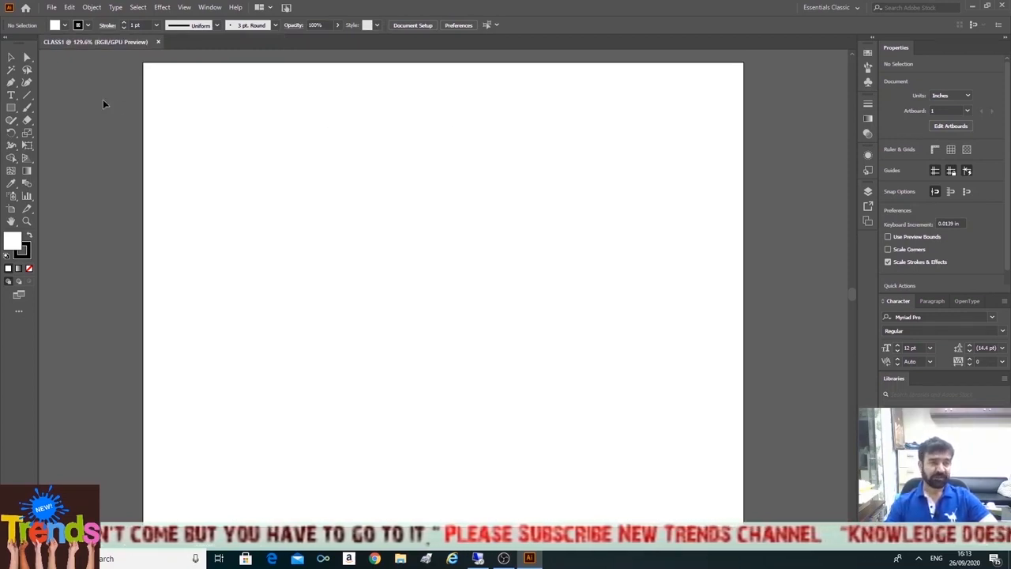
Step: Switch the toolbar between its single-column and two-column layouts, ending with two columns
left_click(7, 39)
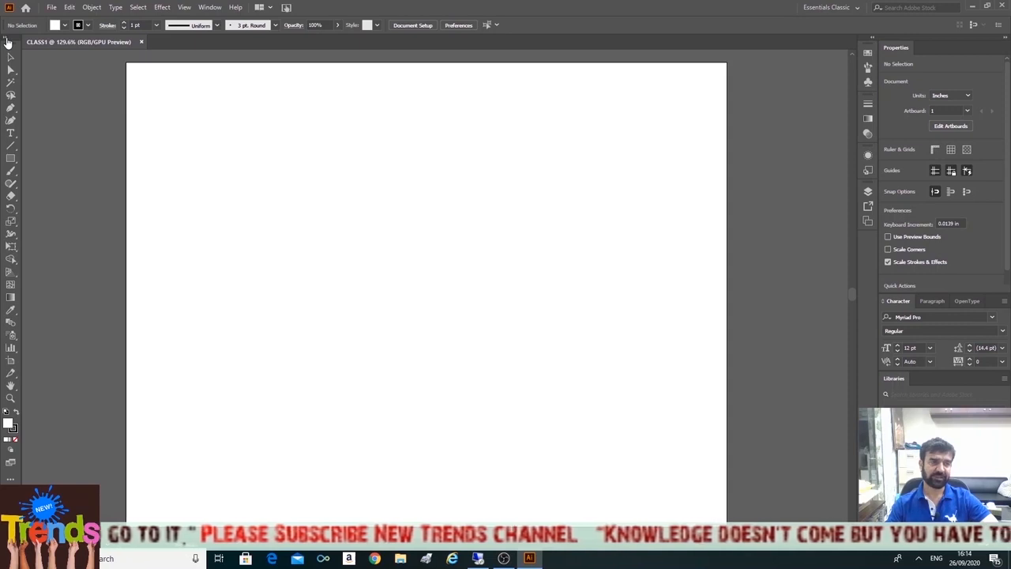
left_click(7, 40)
left_click(7, 40)
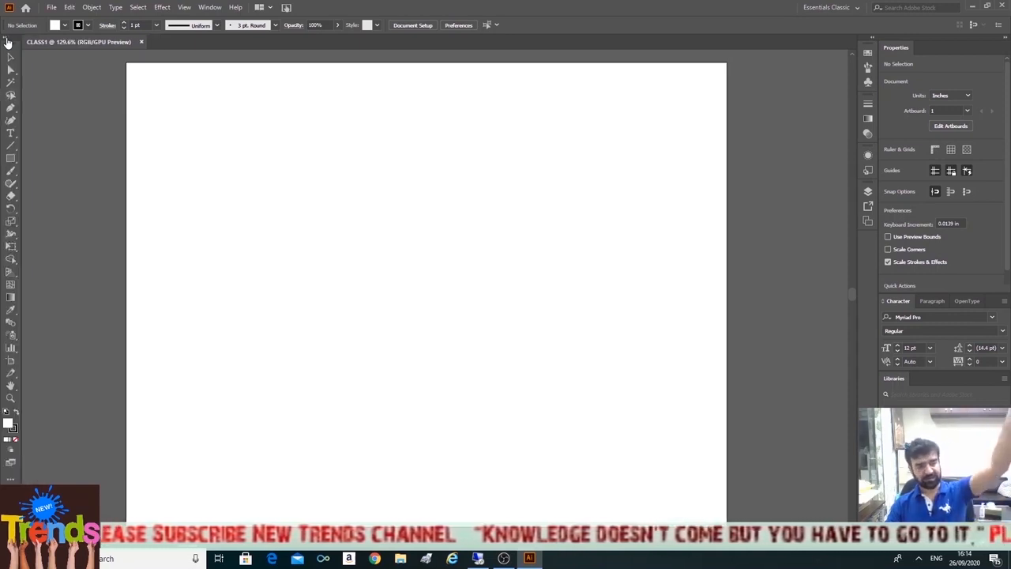
left_click(6, 40)
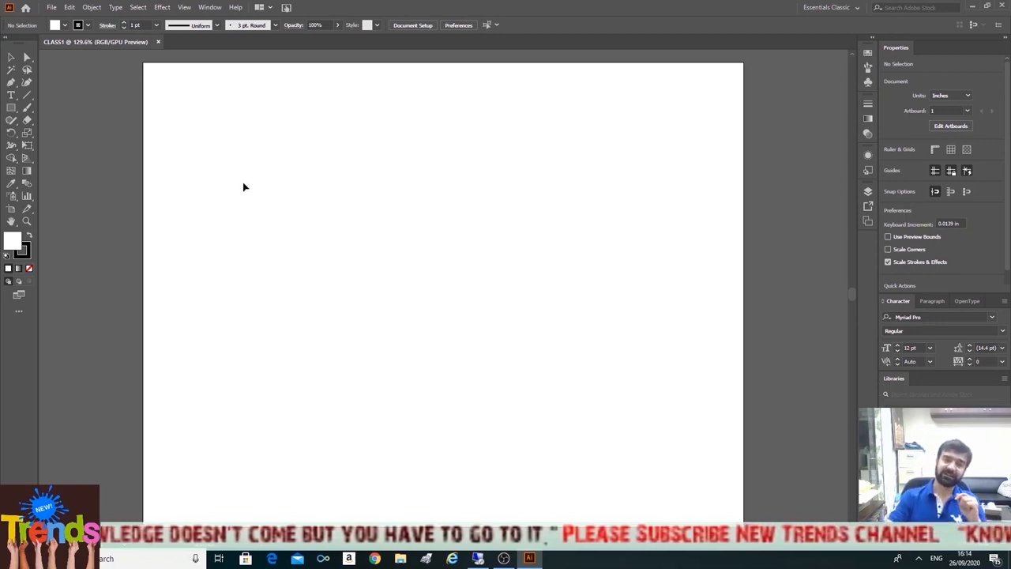
Step: Examine the Selection and Type tools and the tool variants grouped under the Rectangle and Shaper tools
left_click(11, 58)
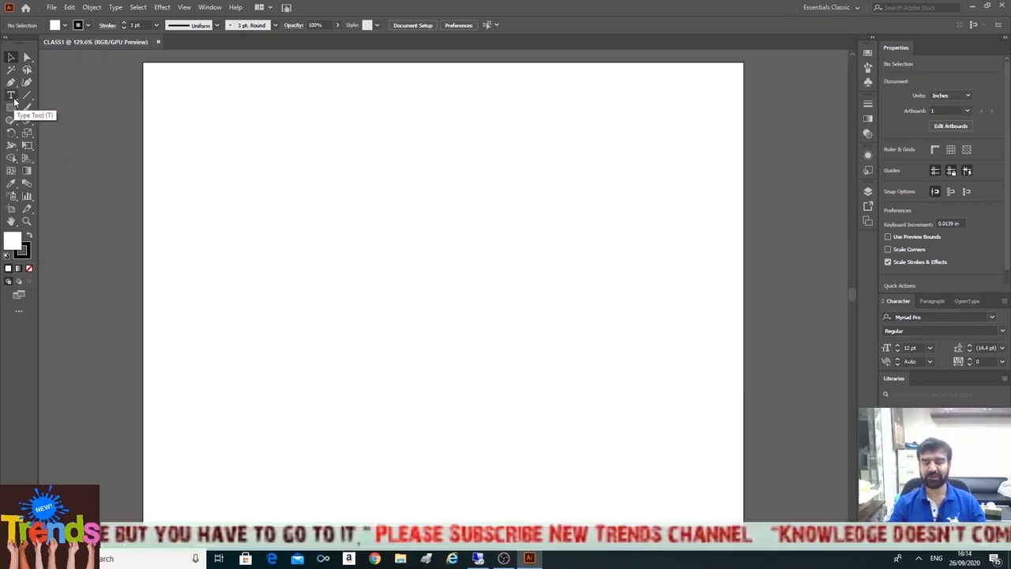
left_click(12, 95)
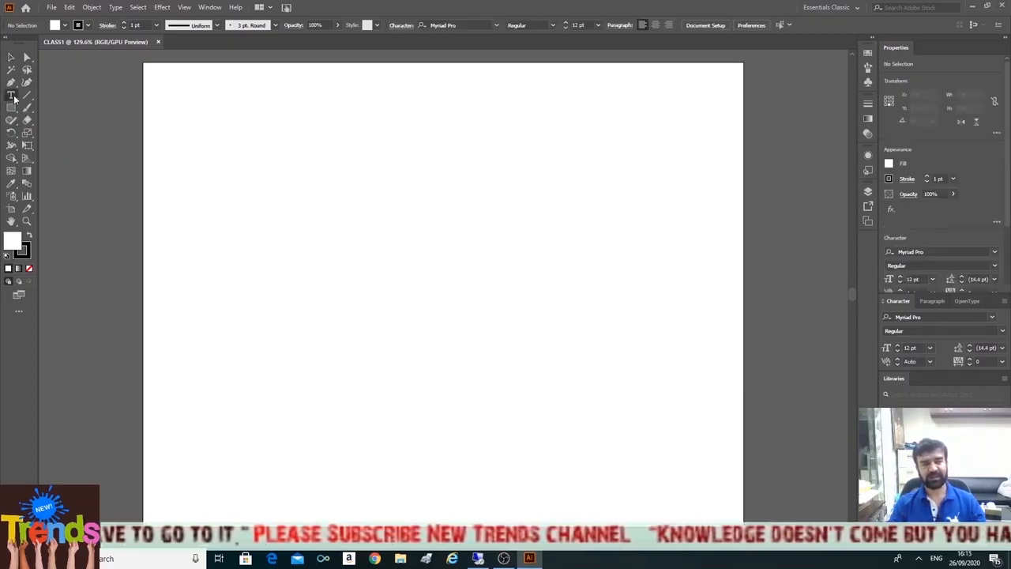
left_click(12, 110)
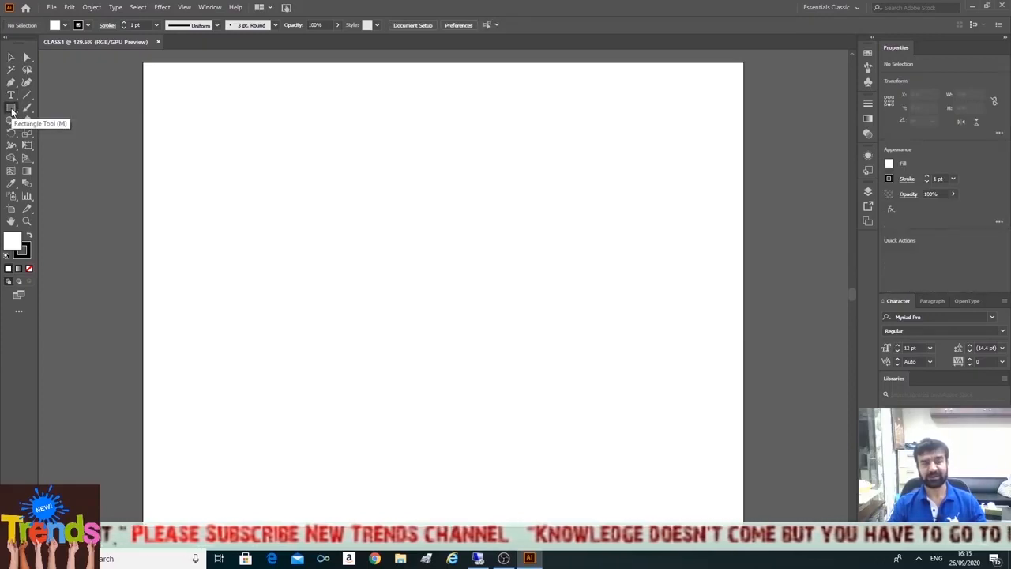
left_click(12, 110)
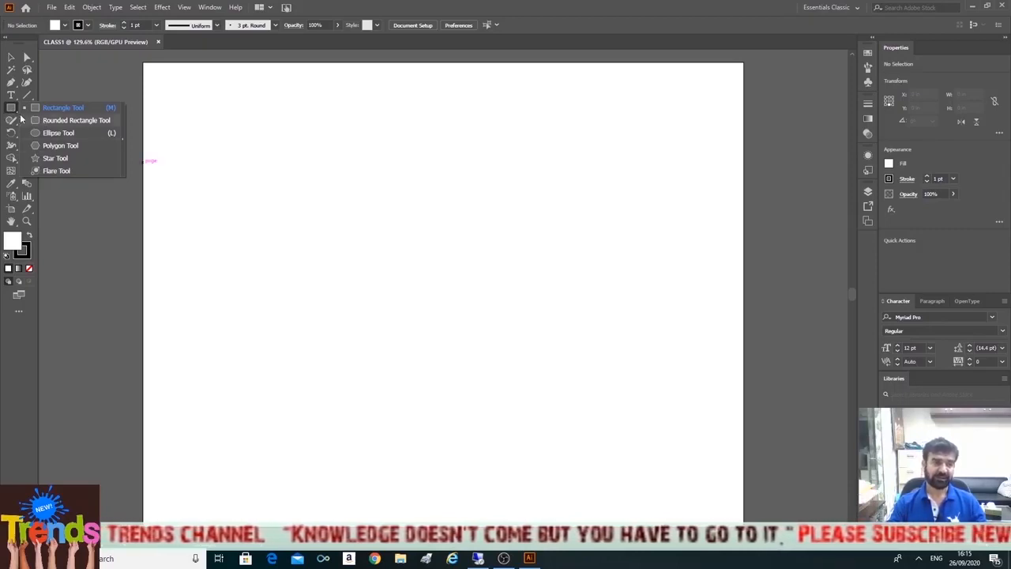
left_click(11, 121)
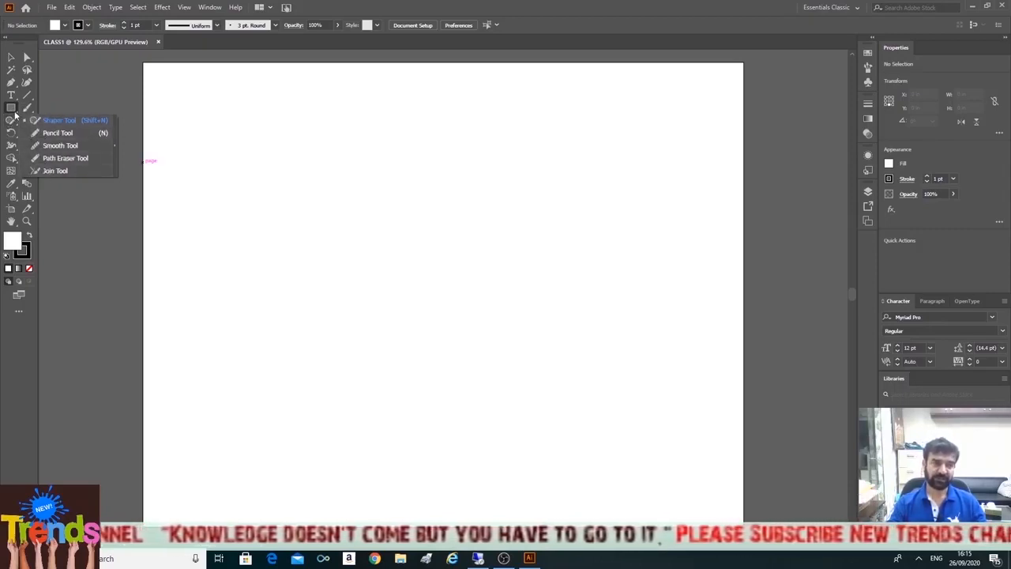
left_click(12, 108)
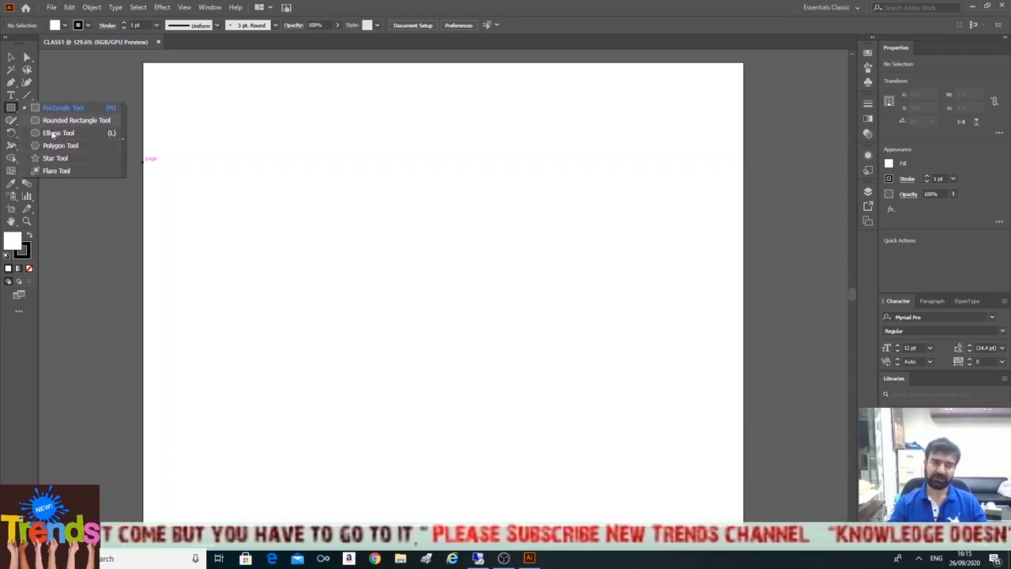
left_click(13, 111)
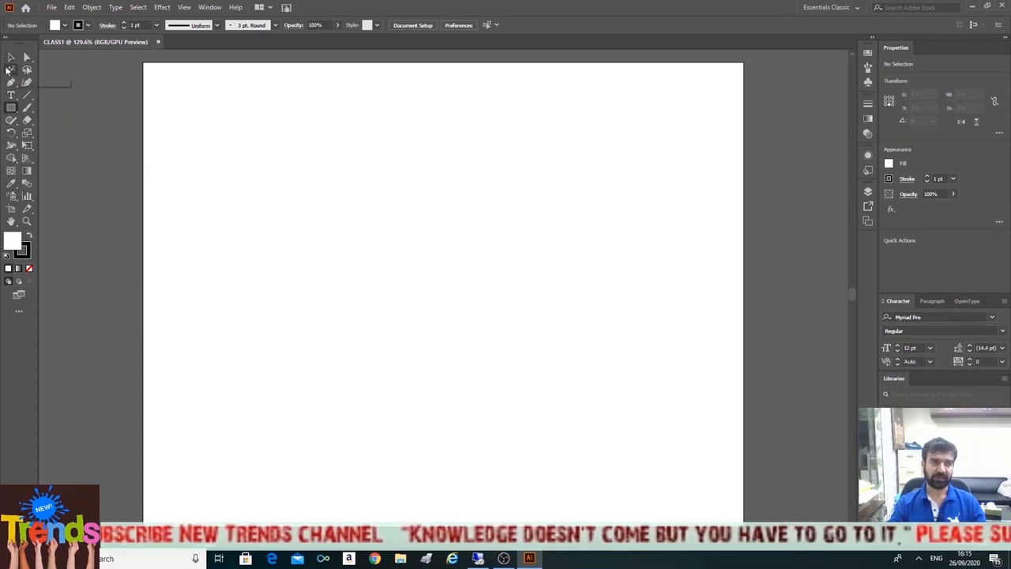
Step: Draw a freehand rectangle about 0.95 x 0.82 in near the artboard's upper-left corner and delete it
left_click(11, 108)
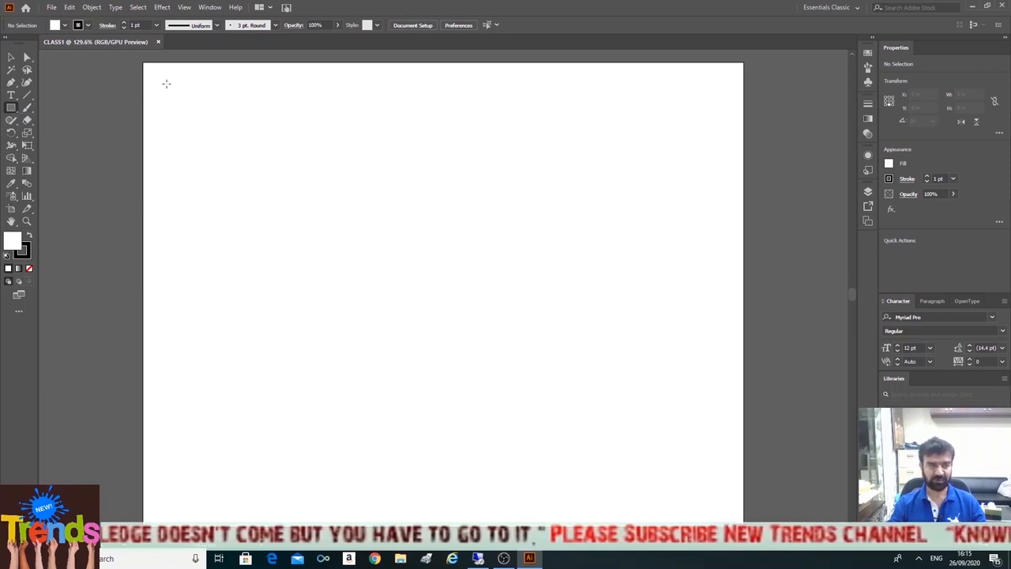
mouse_move(166, 79)
left_mouse_down()
mouse_move(177, 72)
mouse_move(186, 107)
mouse_move(234, 133)
left_mouse_up()
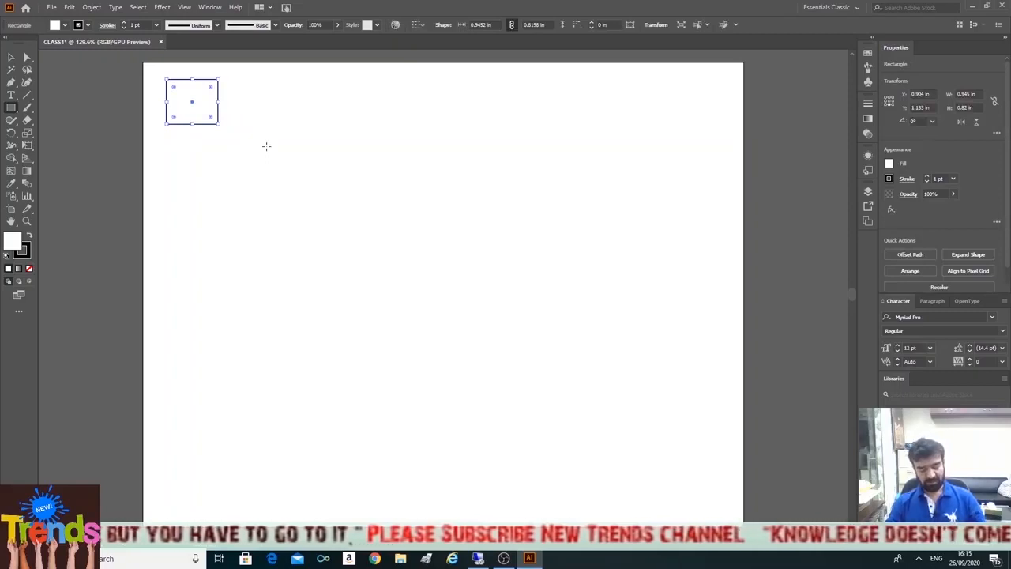
key("Delete")
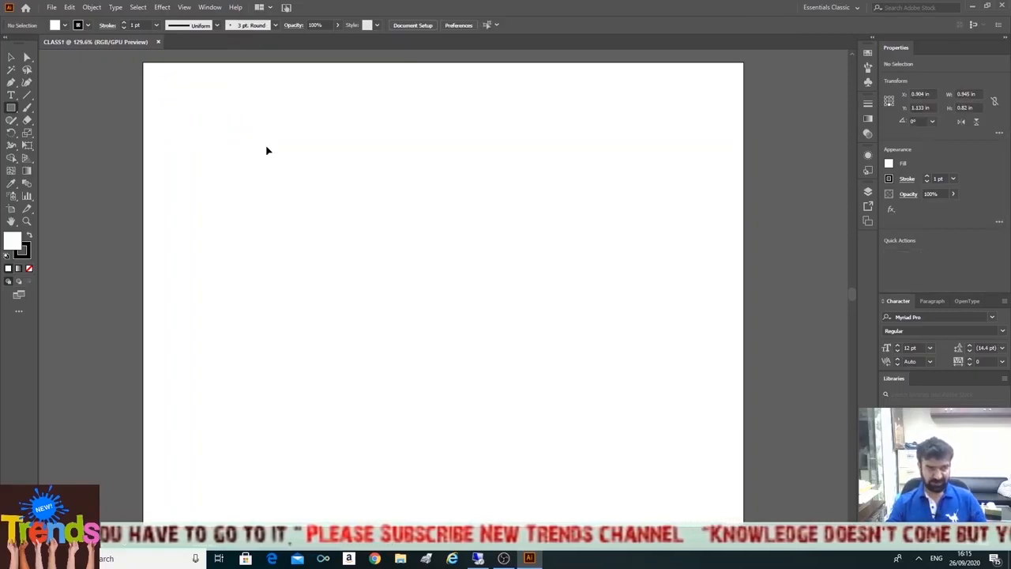
Step: Create a rectangle with an exact width of 4 in and height of 5 in on the artboard, and delete it
left_click(11, 109)
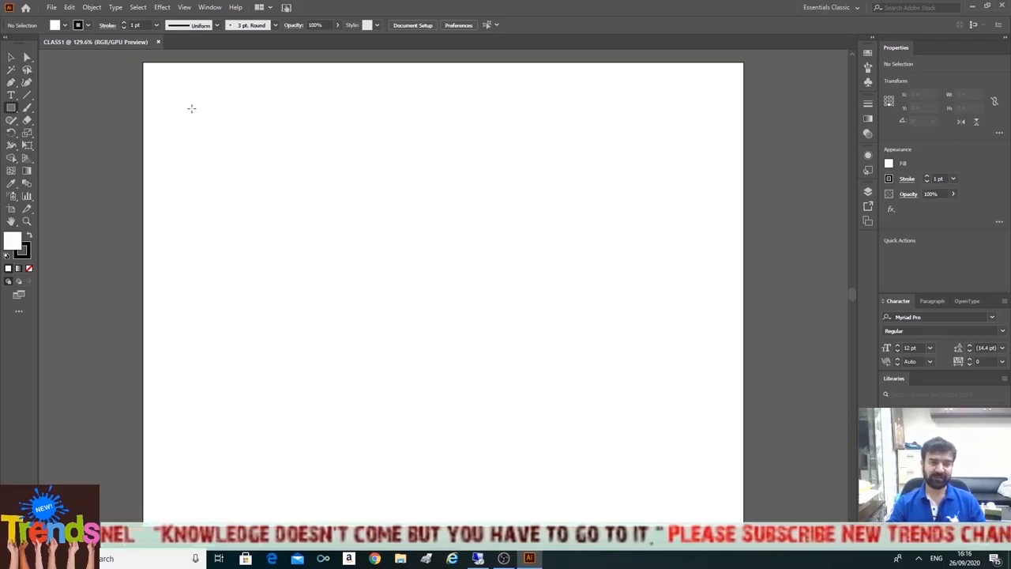
left_click(191, 108)
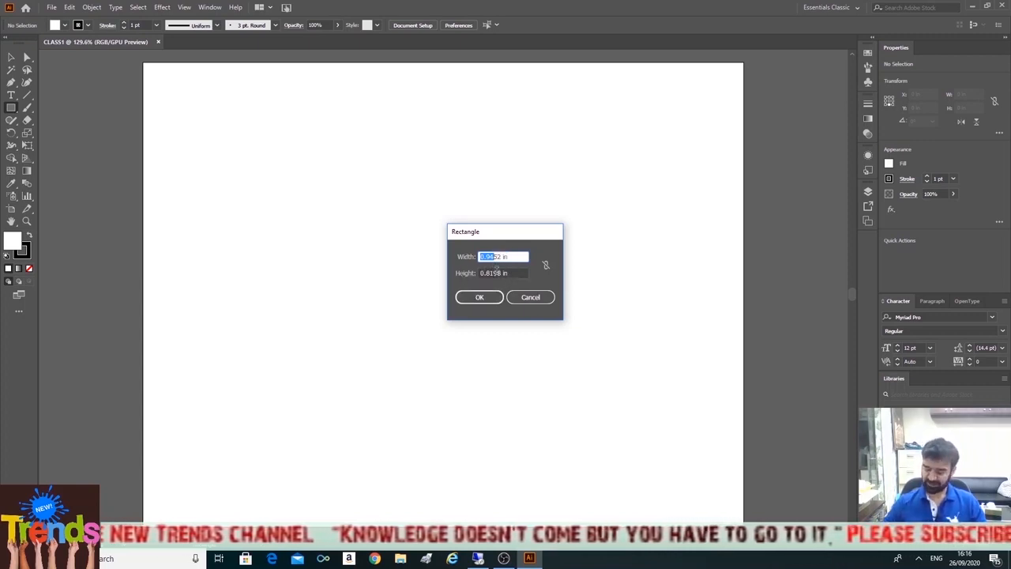
key("BackSpace")
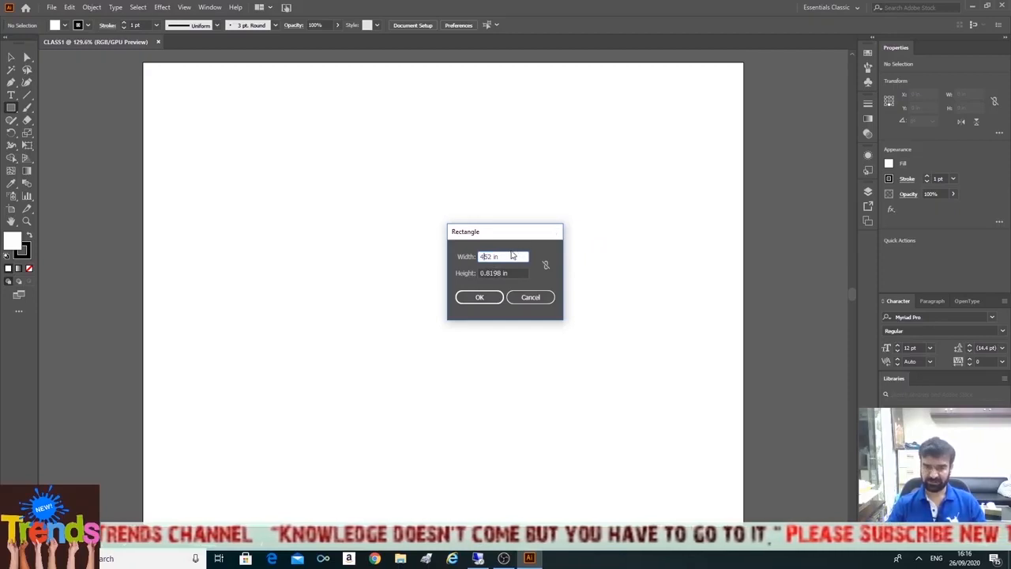
left_click_drag(503, 255, 437, 264)
type("4")
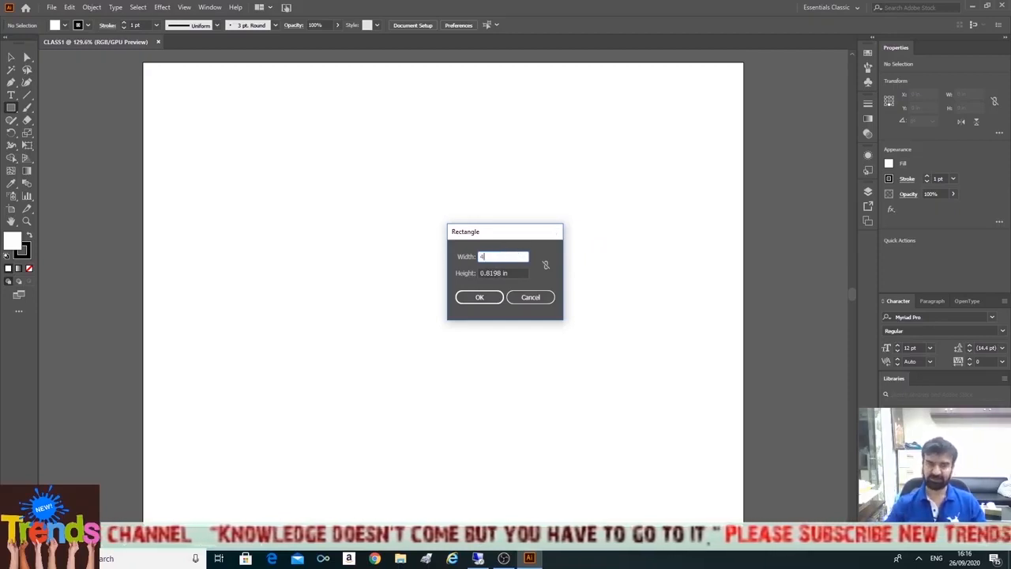
left_click(506, 273)
left_click_drag(506, 273, 422, 276)
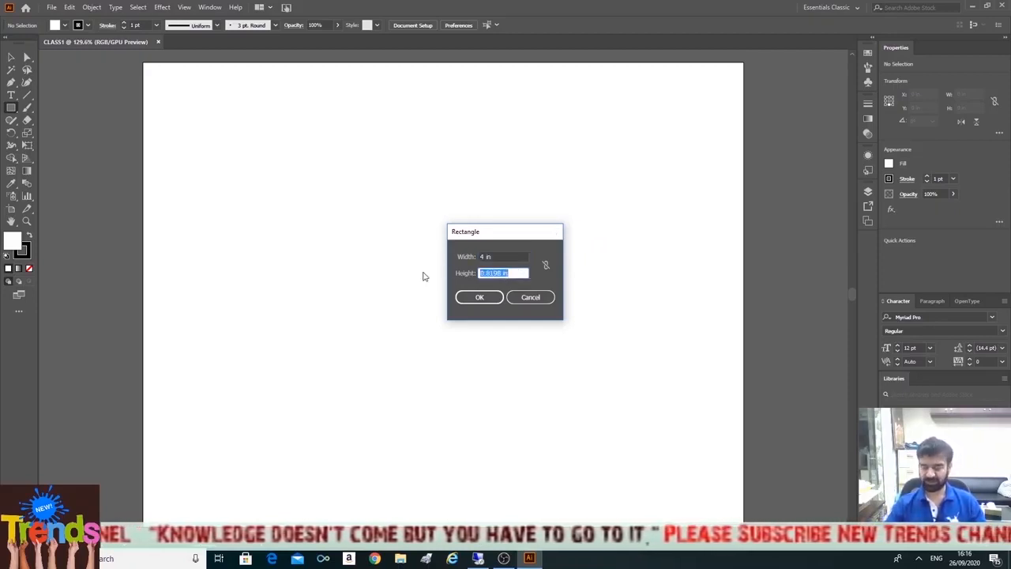
type("5")
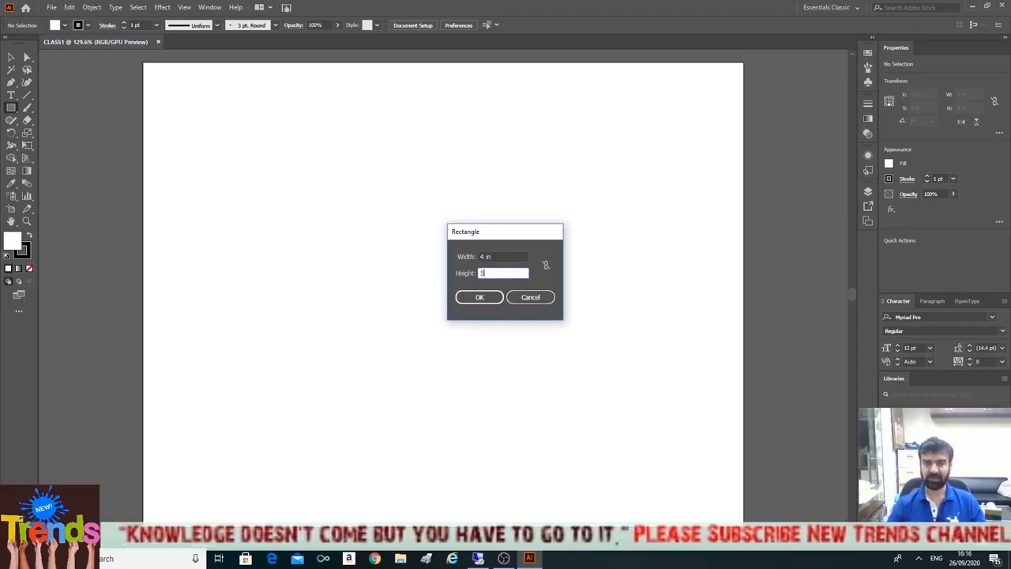
left_click(545, 266)
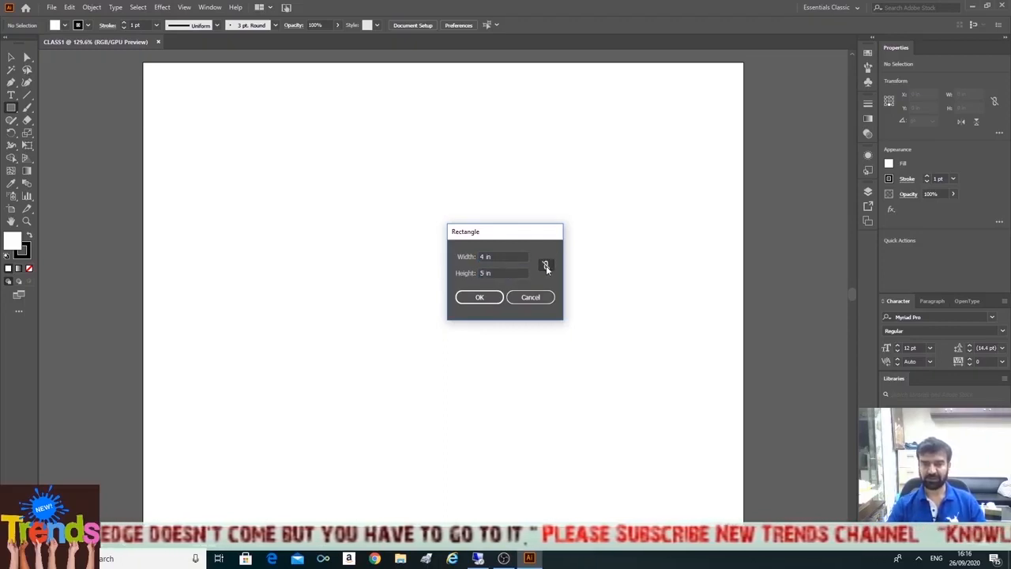
left_click(503, 258)
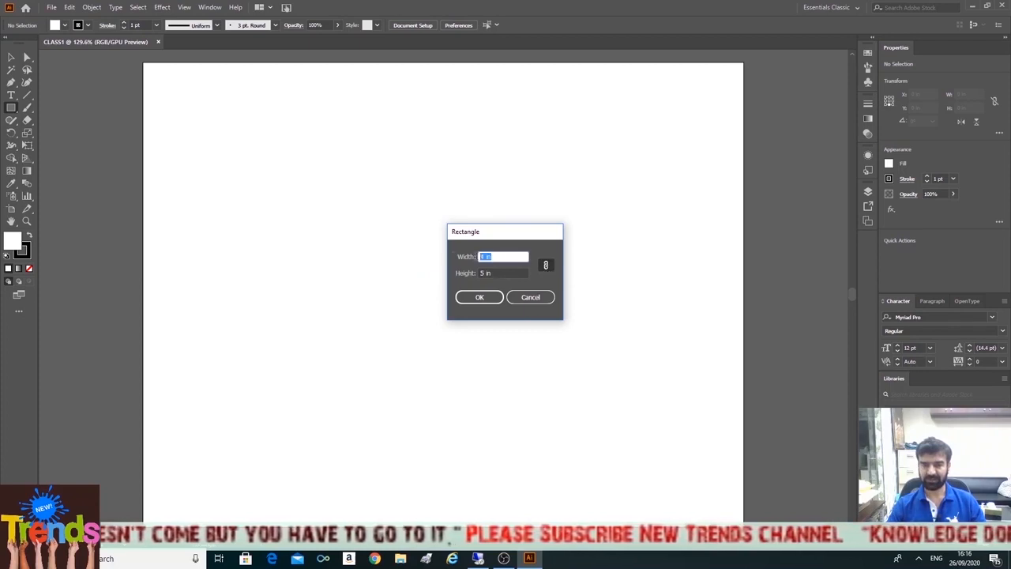
left_click(545, 266)
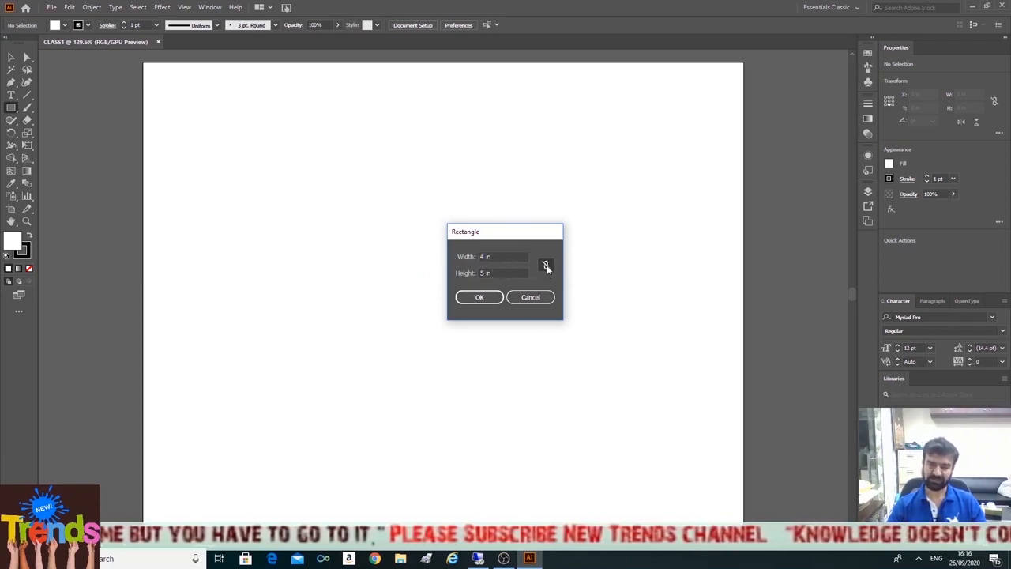
left_click(479, 298)
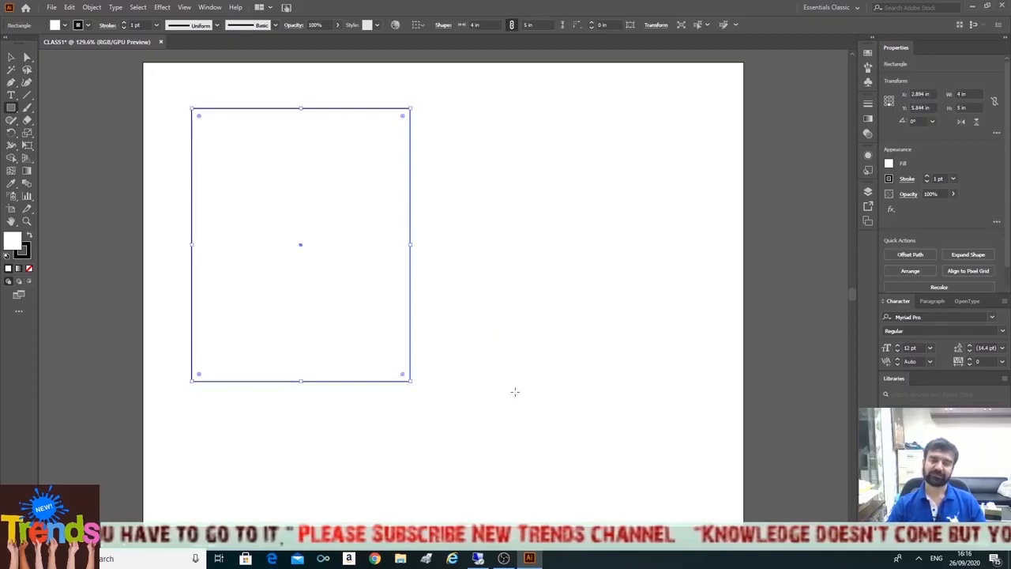
key("Delete")
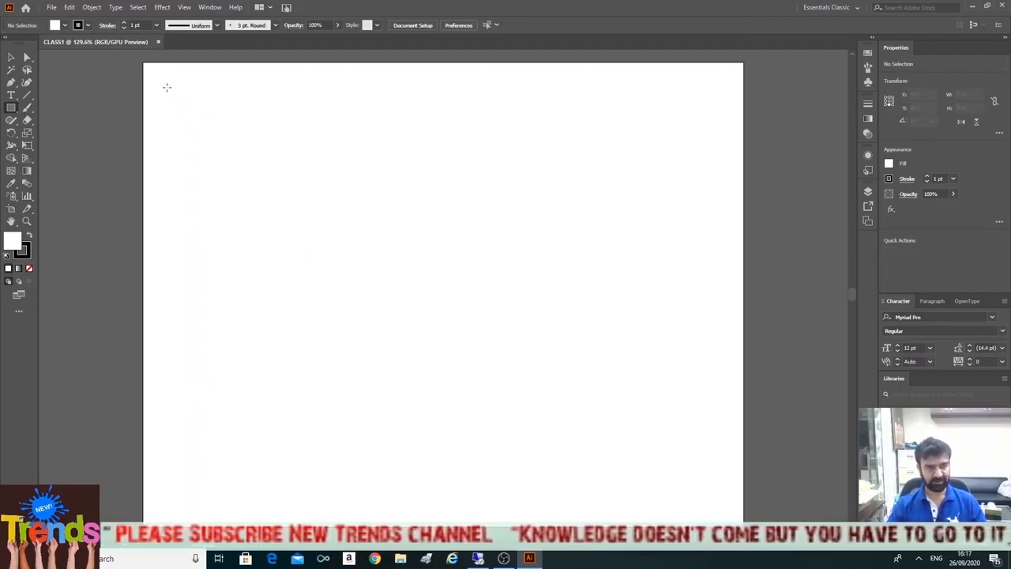
Step: Draw a rectangle about 1.16 x 0.93 in near the artboard's upper-left corner and deselect it
left_click_drag(166, 87, 230, 137)
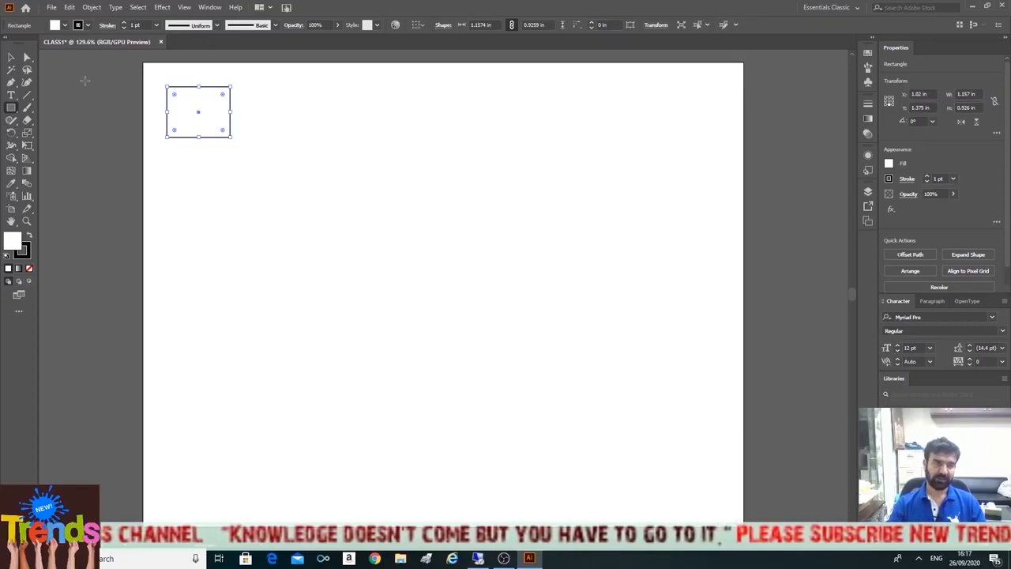
left_click(11, 57)
left_click(283, 172)
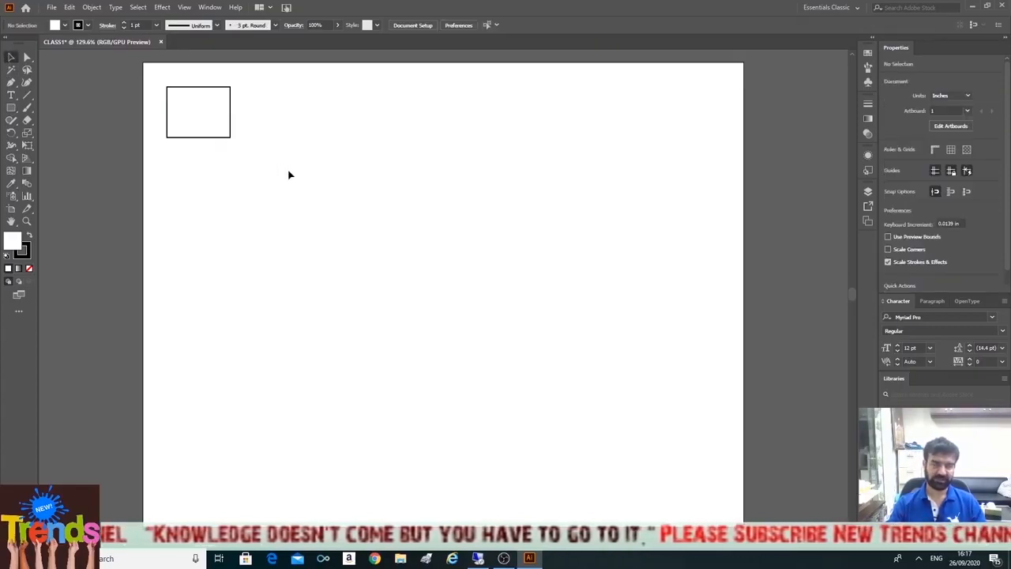
Step: Select the small rectangle with a marquee and then directly, deselecting it after each selection
left_click_drag(305, 77, 170, 181)
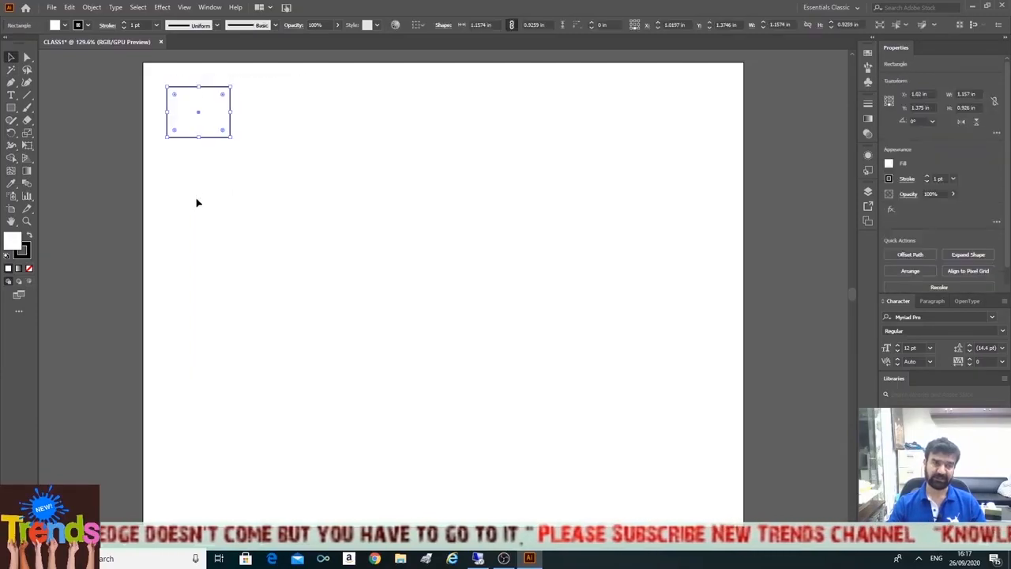
left_click(189, 114)
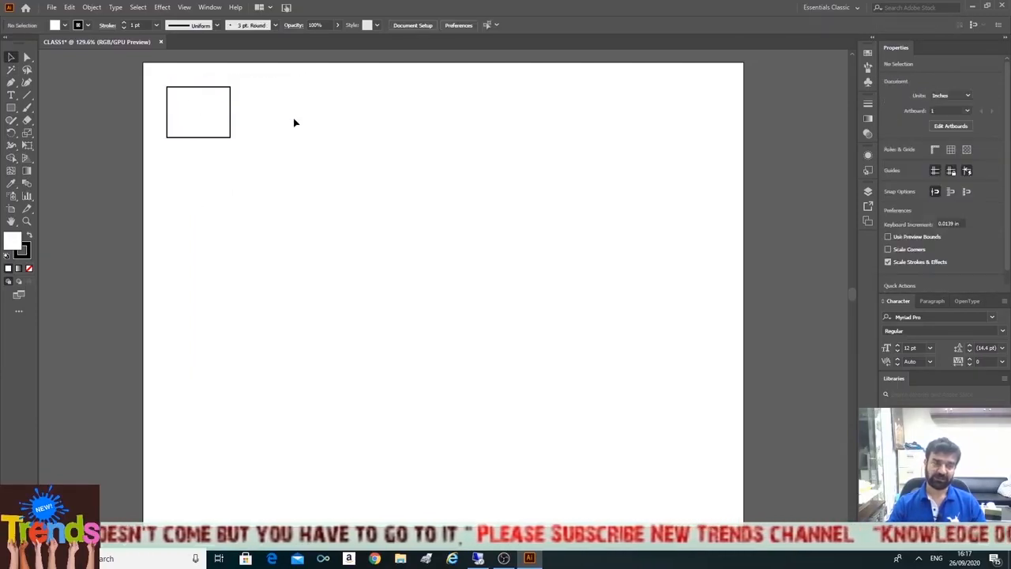
left_click(200, 112)
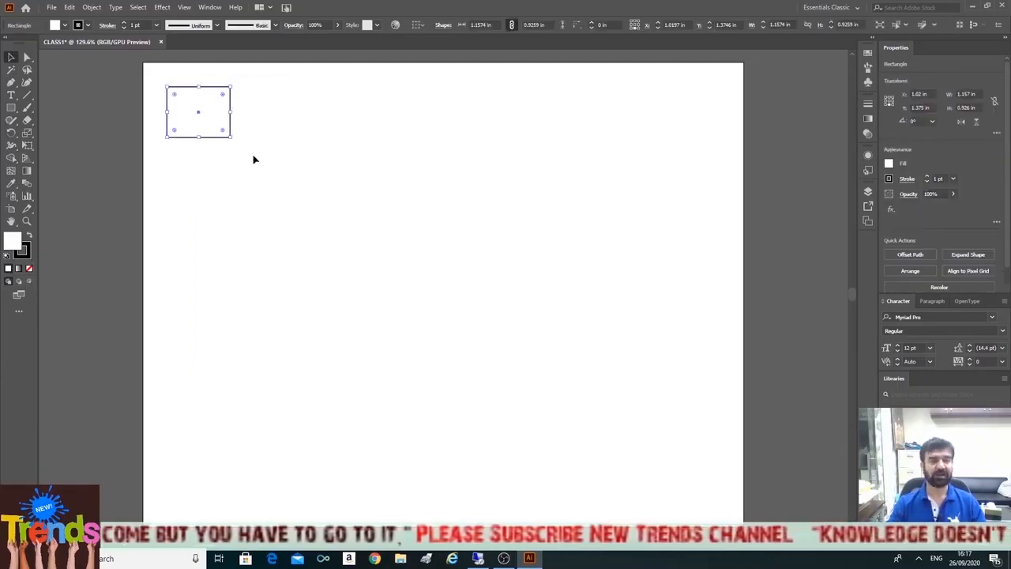
left_click(253, 160)
left_click(210, 117)
left_click(234, 150)
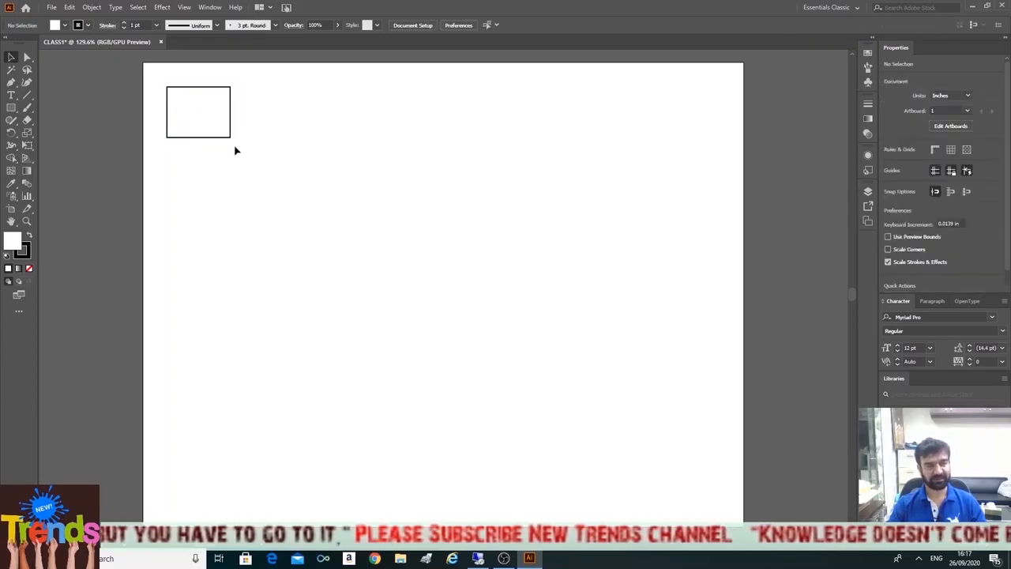
Step: Select the small rectangle and scale it up proportionally to about 3.35 x 2.42 in, away from the artboard's upper-left corner
left_click(214, 117)
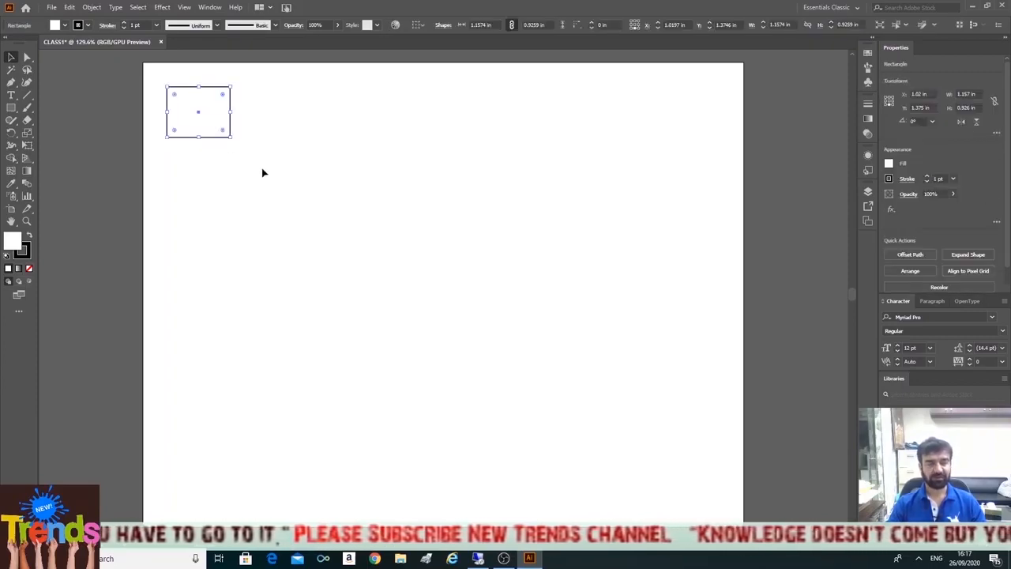
left_click_drag(230, 136, 325, 196)
left_click_drag(282, 128, 406, 168)
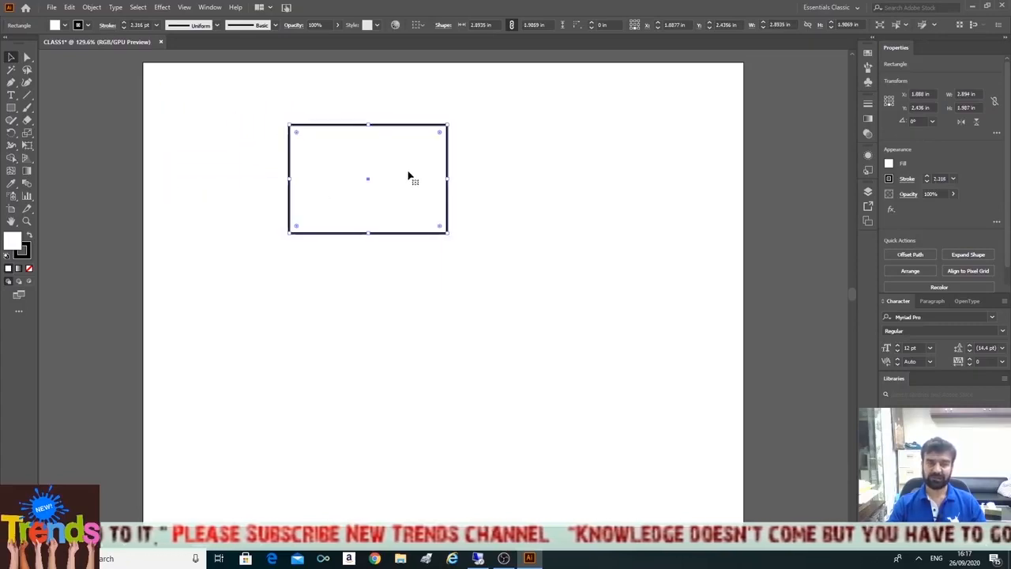
left_click_drag(451, 236, 473, 258)
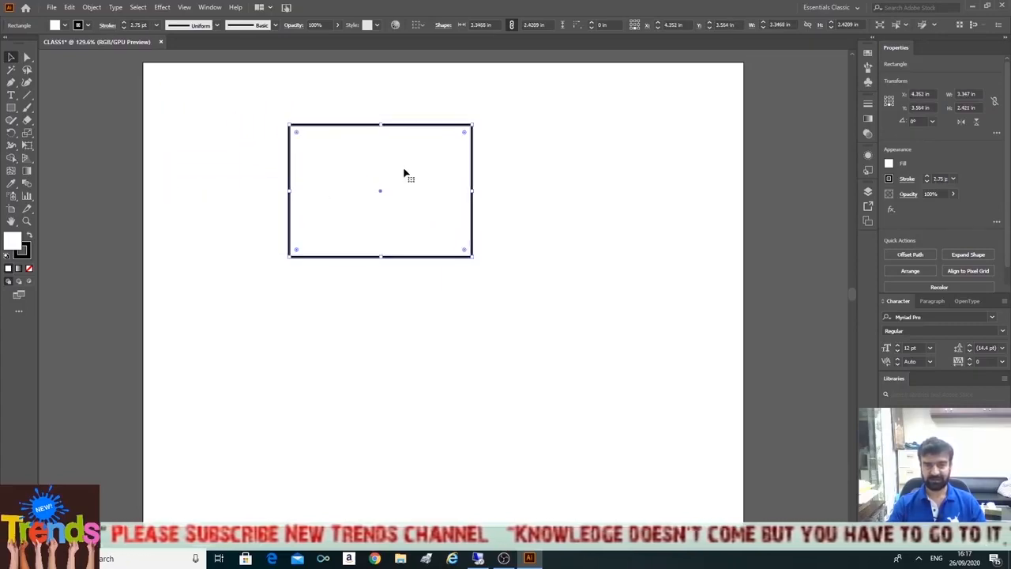
Step: Move the enlarged rectangle around the artboard and place it with its center at about X 2.86 in, Y 3.37 in
mouse_move(406, 174)
left_mouse_down()
mouse_move(505, 179)
mouse_move(589, 163)
mouse_move(413, 166)
mouse_move(375, 253)
mouse_move(325, 266)
mouse_move(454, 271)
mouse_move(491, 253)
mouse_move(429, 230)
left_mouse_up()
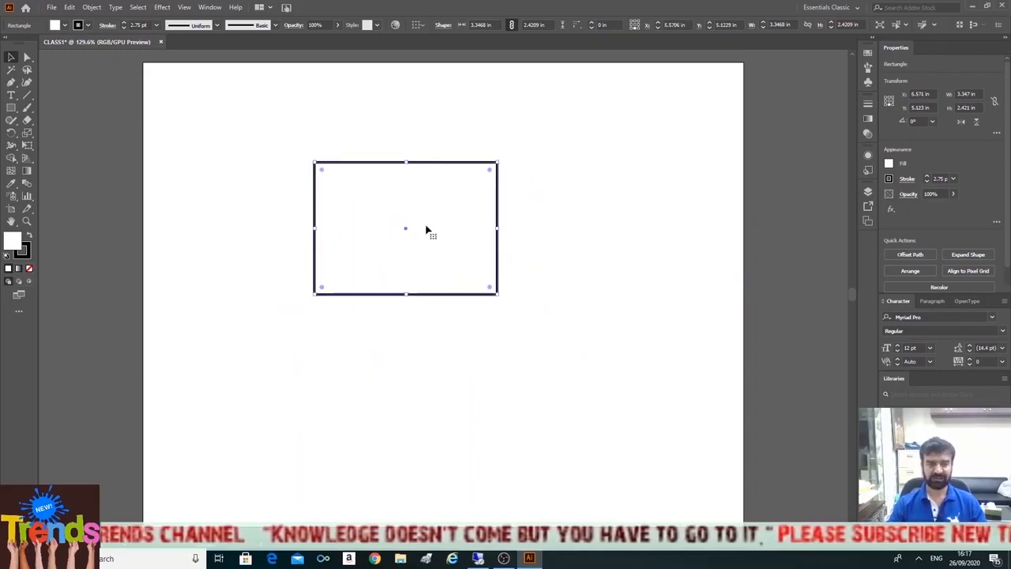
left_click_drag(381, 203, 562, 205)
left_click_drag(585, 230, 282, 147)
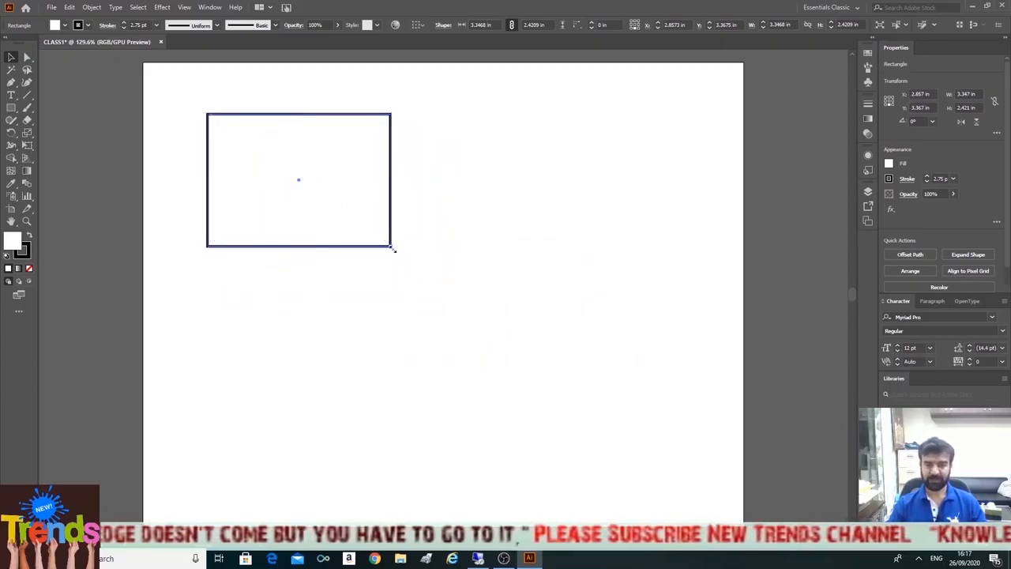
Step: Shrink the rectangle to about 1.39 x 1.16 in and rotate it to 180°
left_click_drag(391, 246, 288, 177)
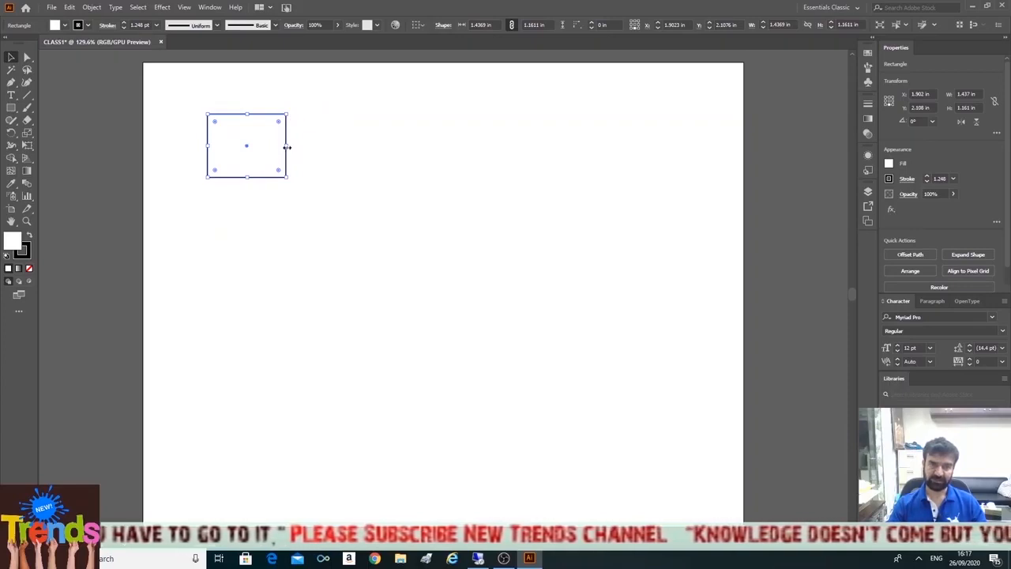
mouse_move(286, 146)
left_mouse_down()
mouse_move(359, 147)
mouse_move(283, 147)
left_mouse_up()
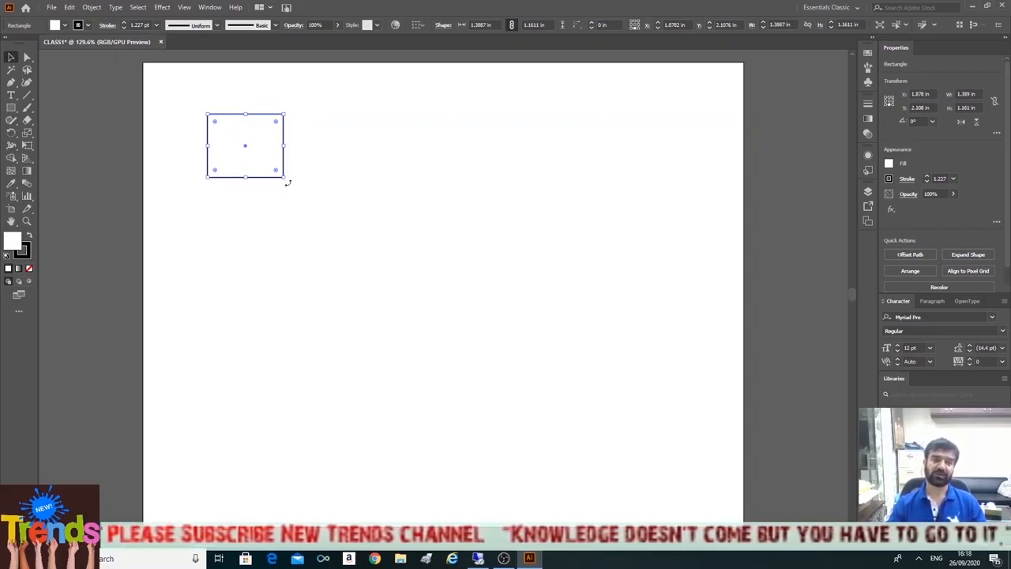
left_click_drag(288, 183, 248, 210)
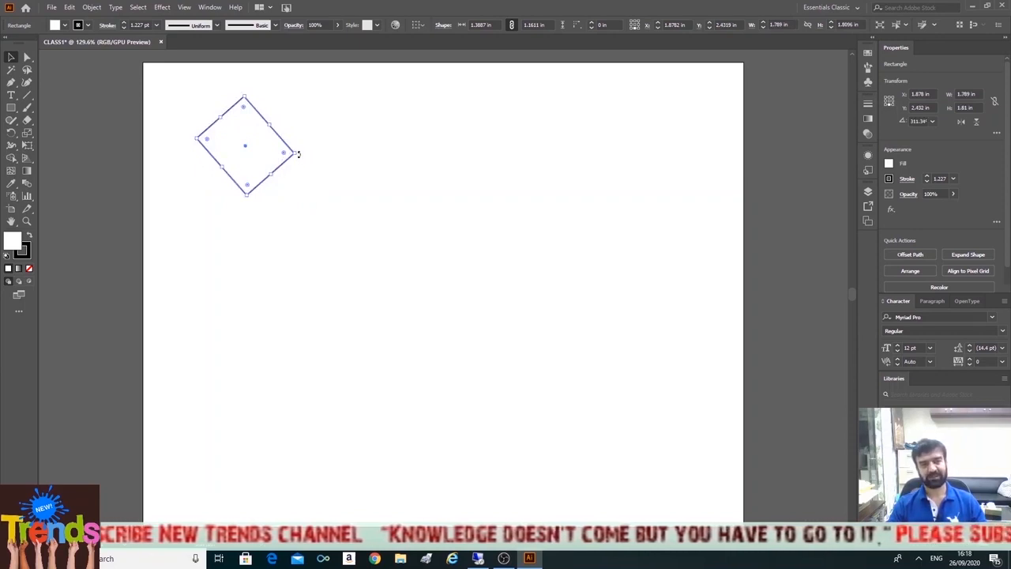
left_click_drag(298, 154, 153, 221)
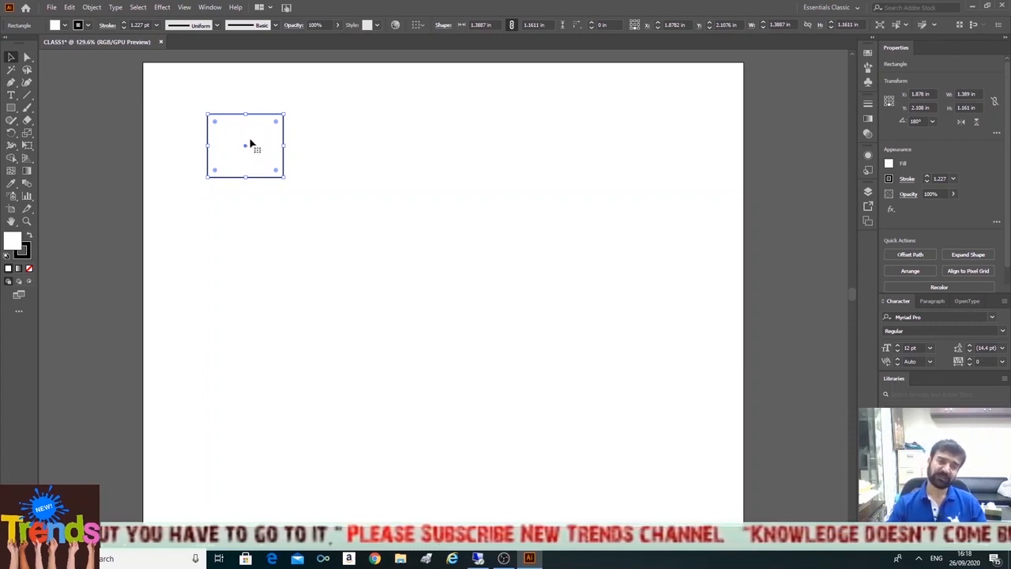
Step: Move the rectangle closer to the artboard's upper-left corner, resize it to a square of about 0.98 in, and deselect it
left_click_drag(249, 145, 228, 117)
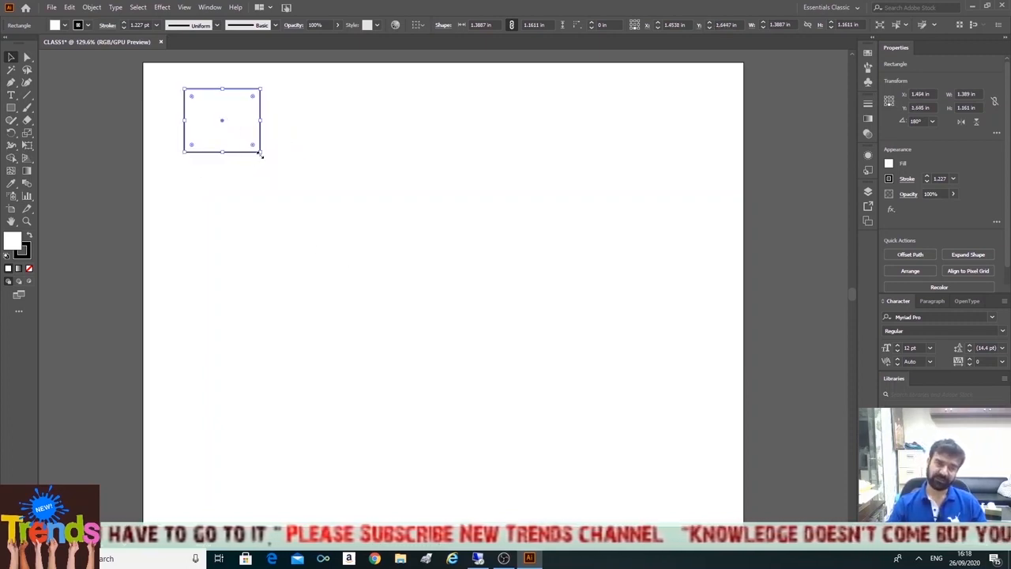
left_click_drag(261, 154, 238, 143)
left_click(266, 192)
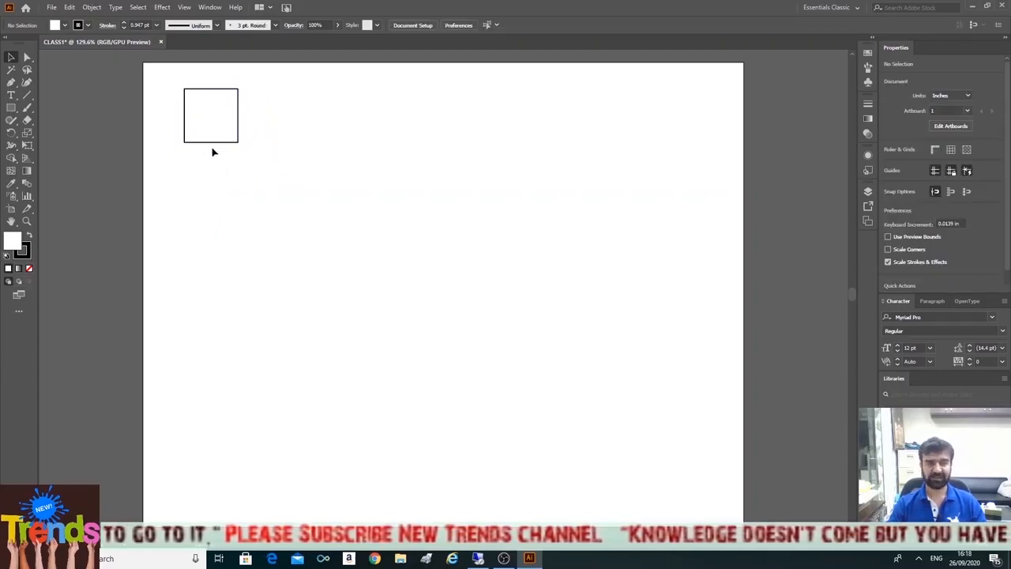
Step: Try copying the square straight down below the original, and undo the copy
left_click(210, 119)
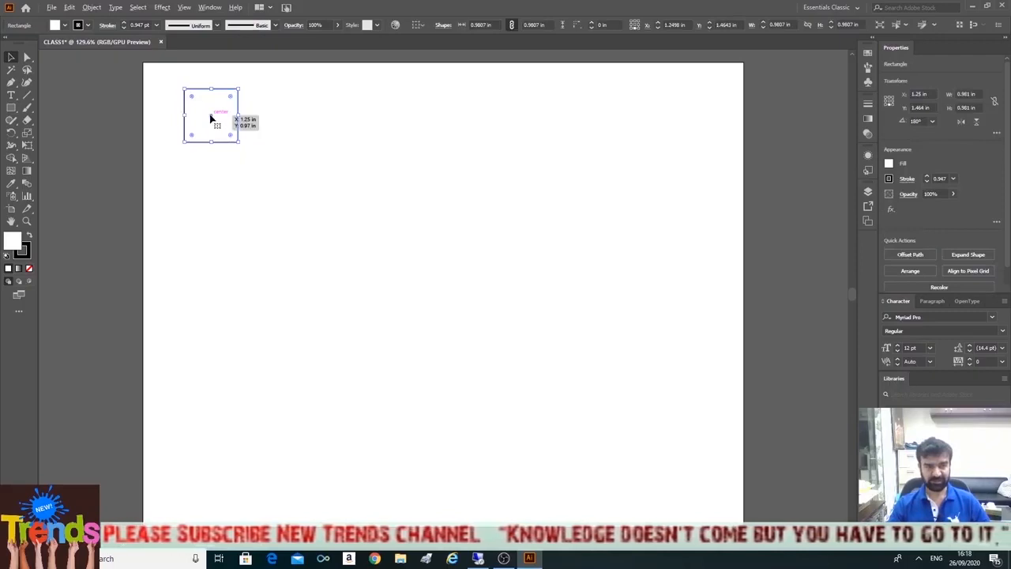
left_click_drag(210, 118, 210, 181)
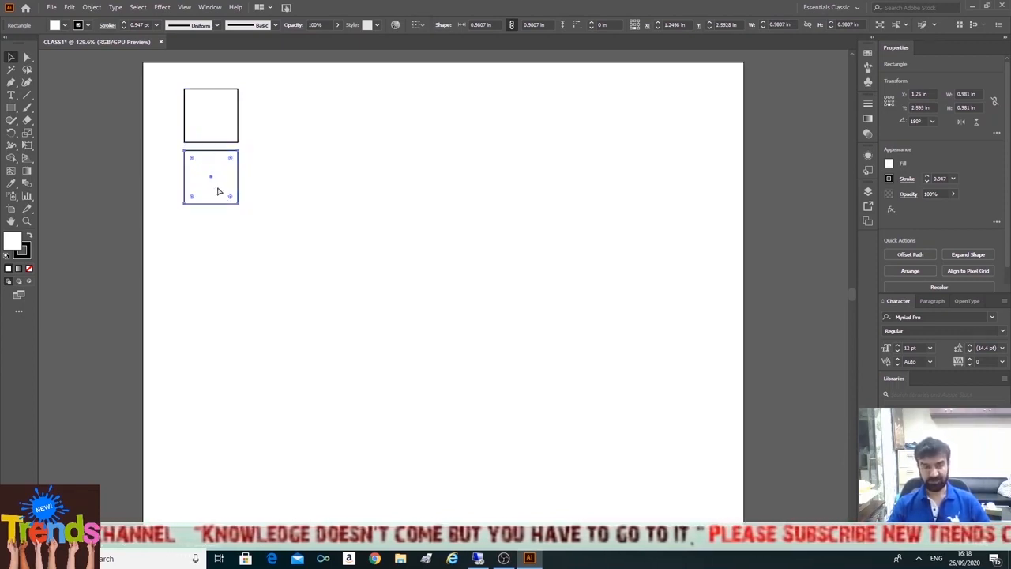
key("ctrl+z")
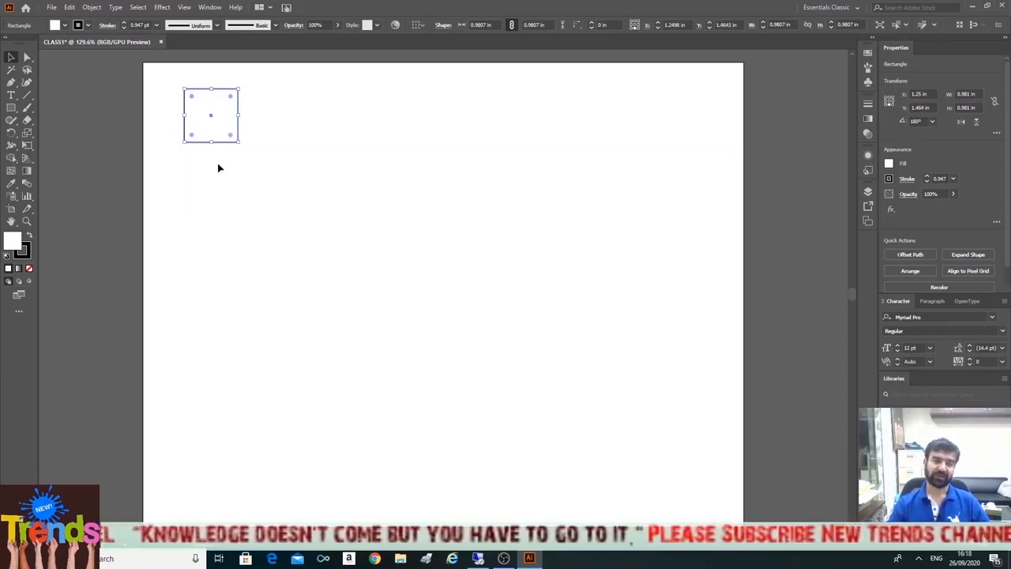
Step: Set the square's stroke weight to 3 pt
left_click(157, 25)
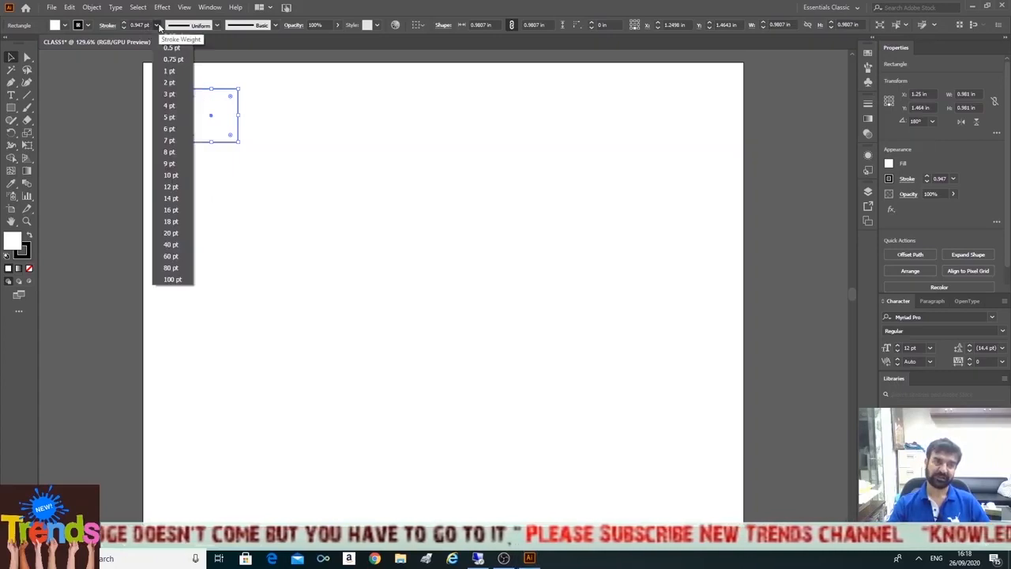
left_click(158, 26)
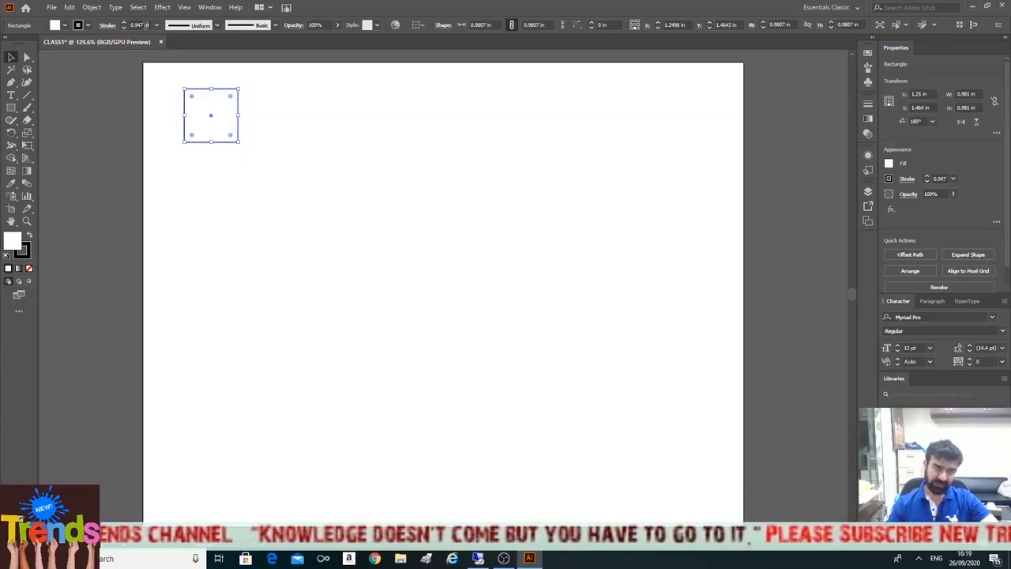
left_click(156, 25)
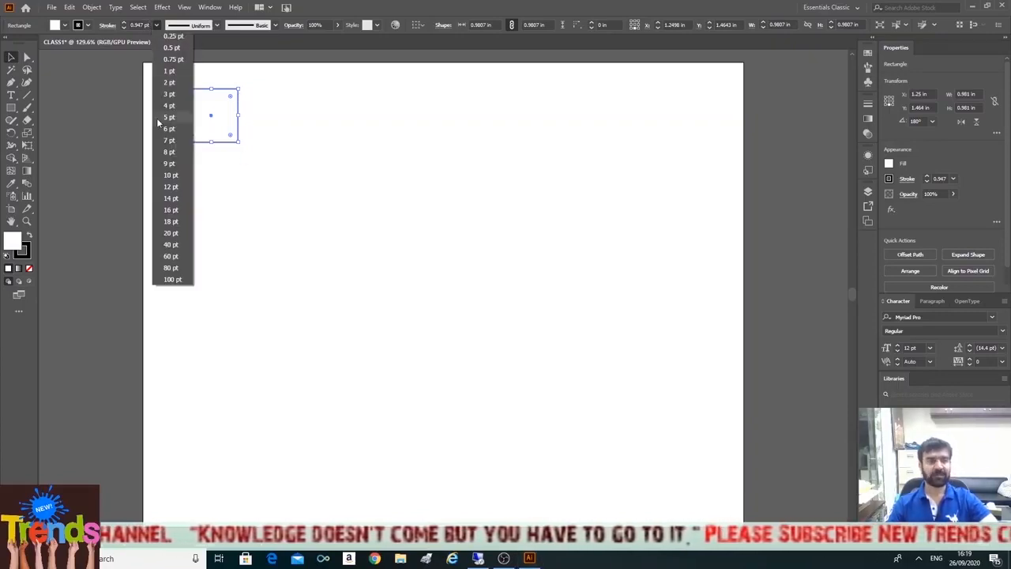
left_click(168, 94)
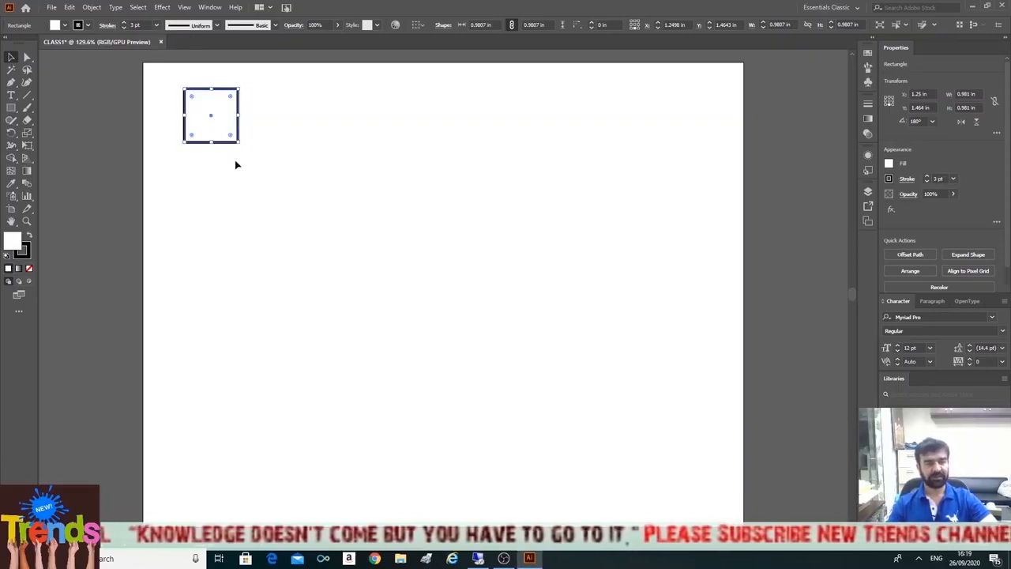
Step: Fill the square with the dark brownish gray color 5E5353
double_click(12, 243)
left_click(653, 275)
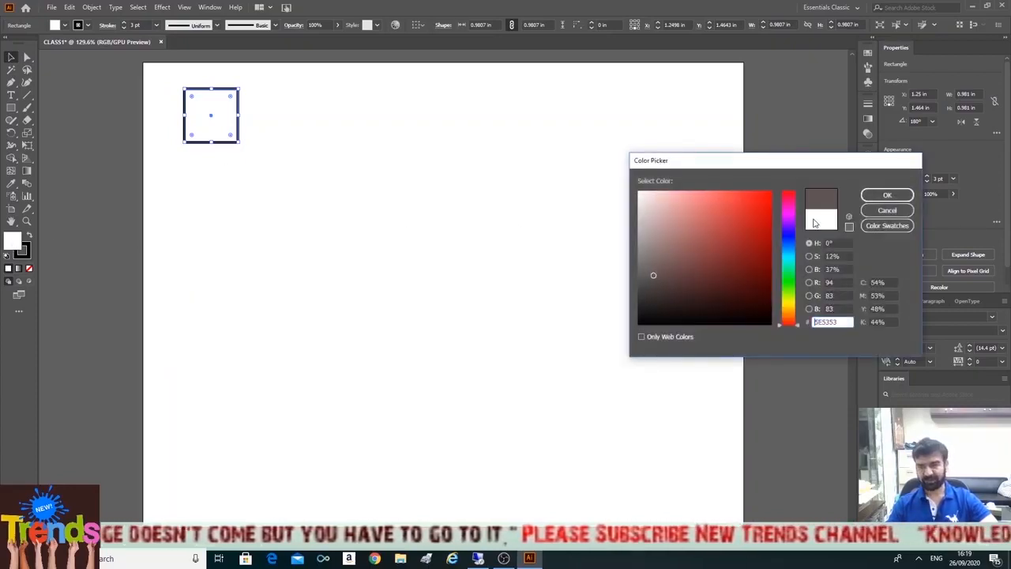
left_click(887, 196)
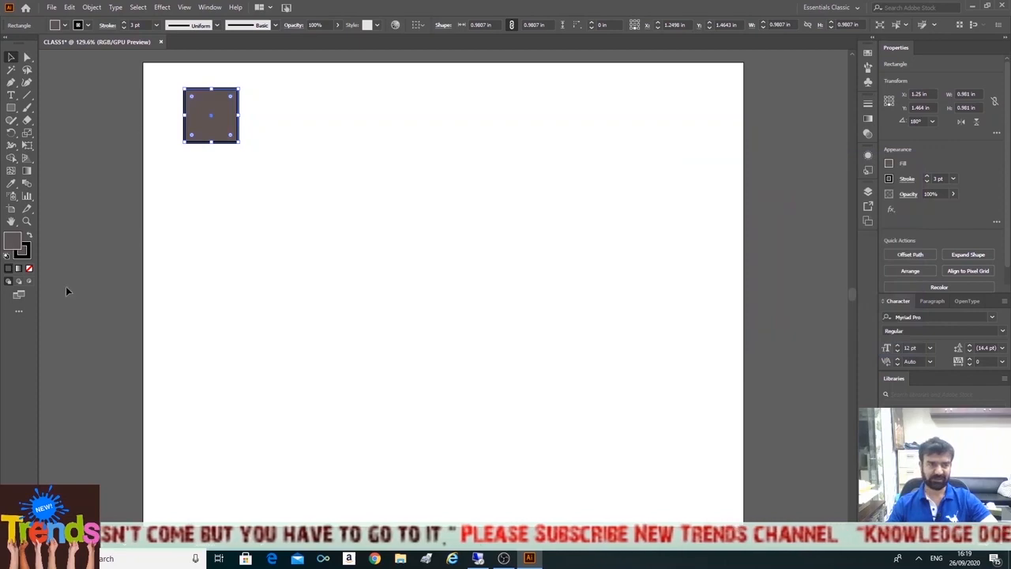
Step: Set the square's stroke color to the near-black 050404 and deselect the square
double_click(22, 253)
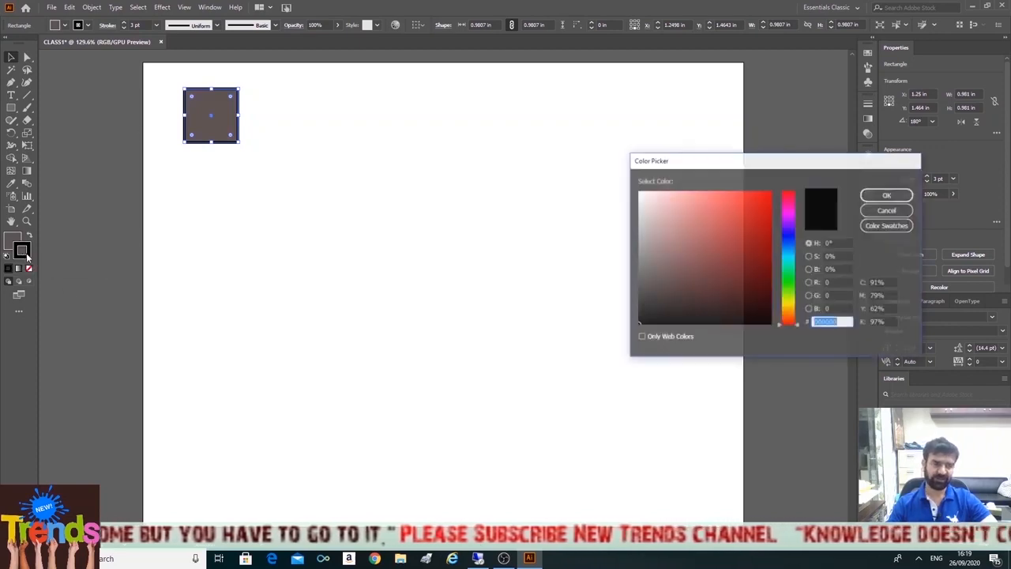
left_click(662, 321)
left_click(869, 190)
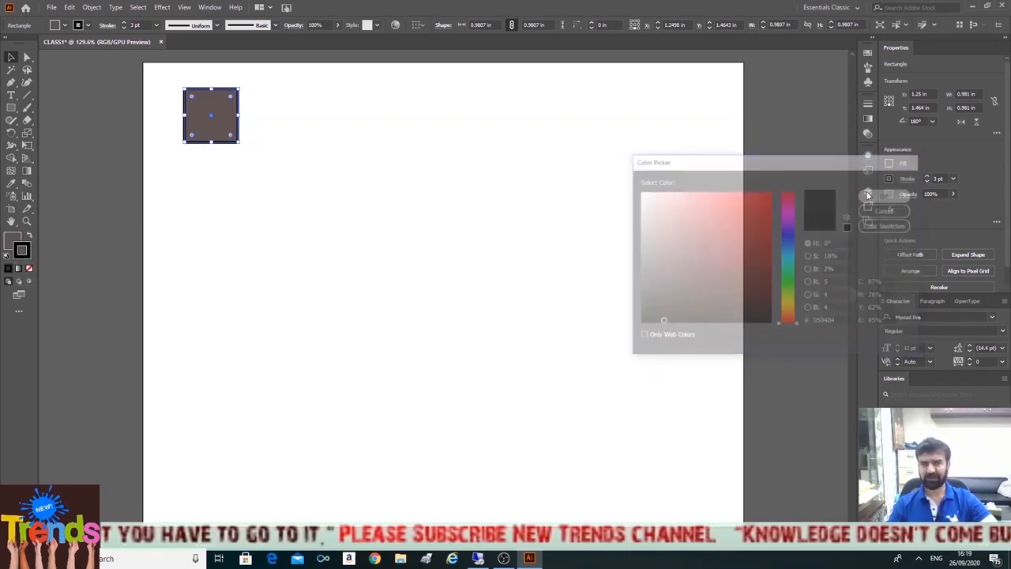
left_click(418, 187)
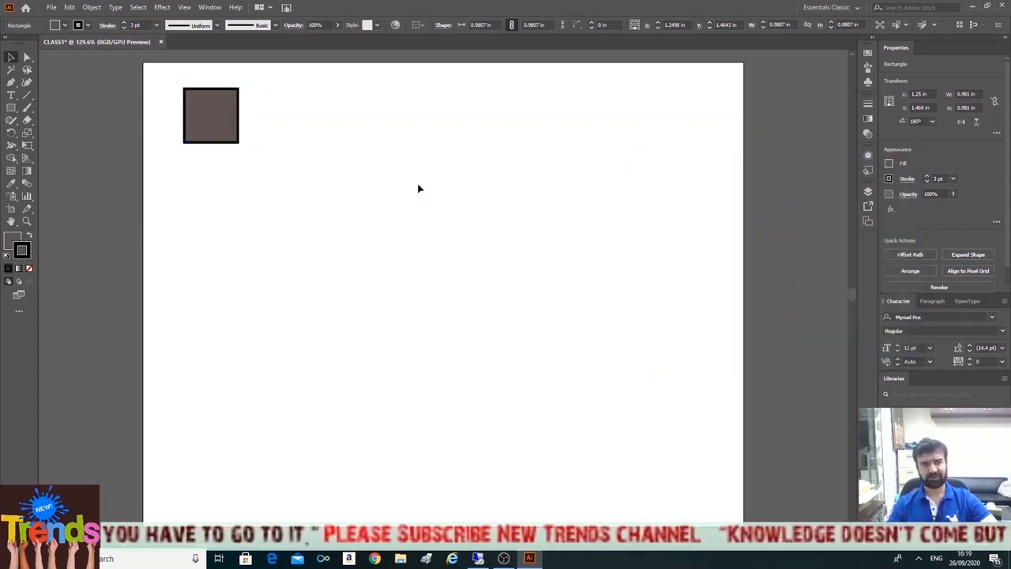
Step: Isolate the square, copy it directly below with a small gap, and repeat the copy to build a column of seven squares
left_click(204, 109)
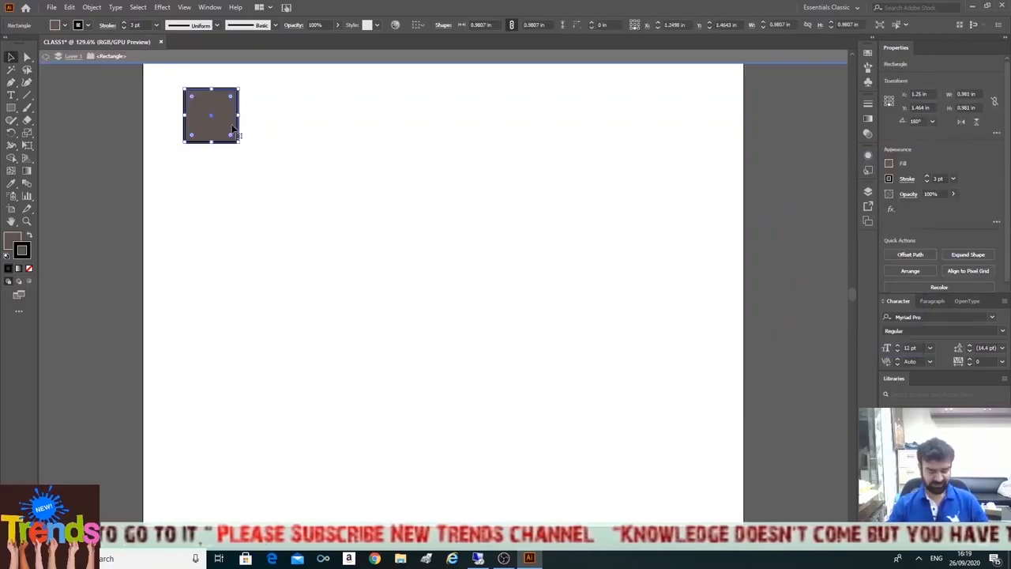
left_click_drag(211, 121, 210, 184)
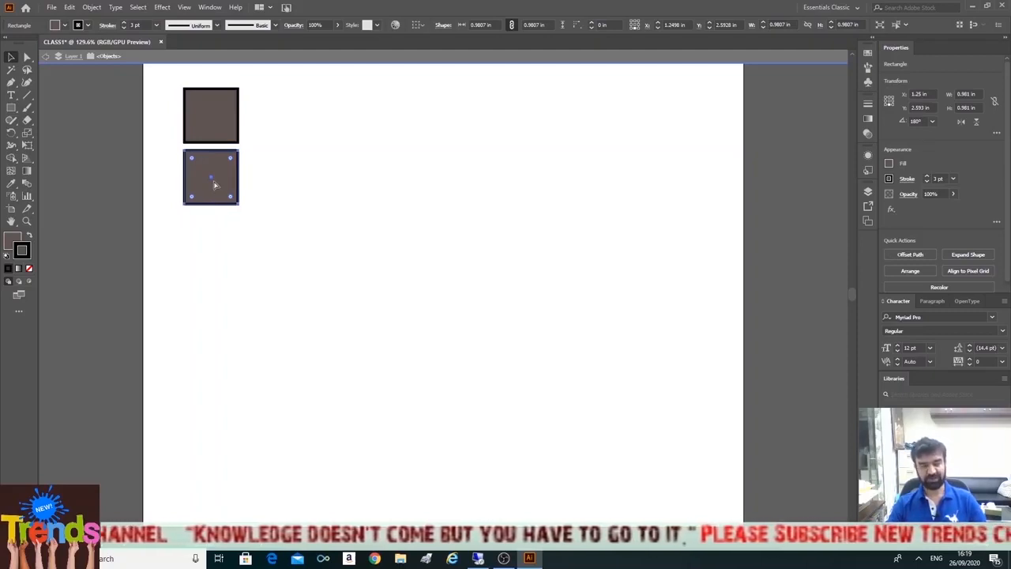
key("ctrl+d")
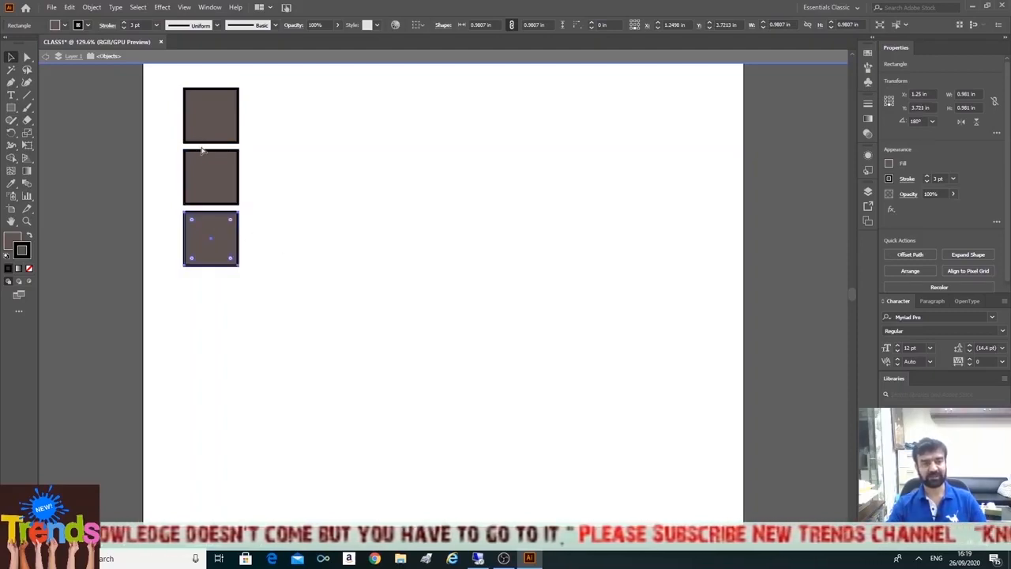
key("ctrl+d")
key("ctrl+d")
key("ctrl+d")
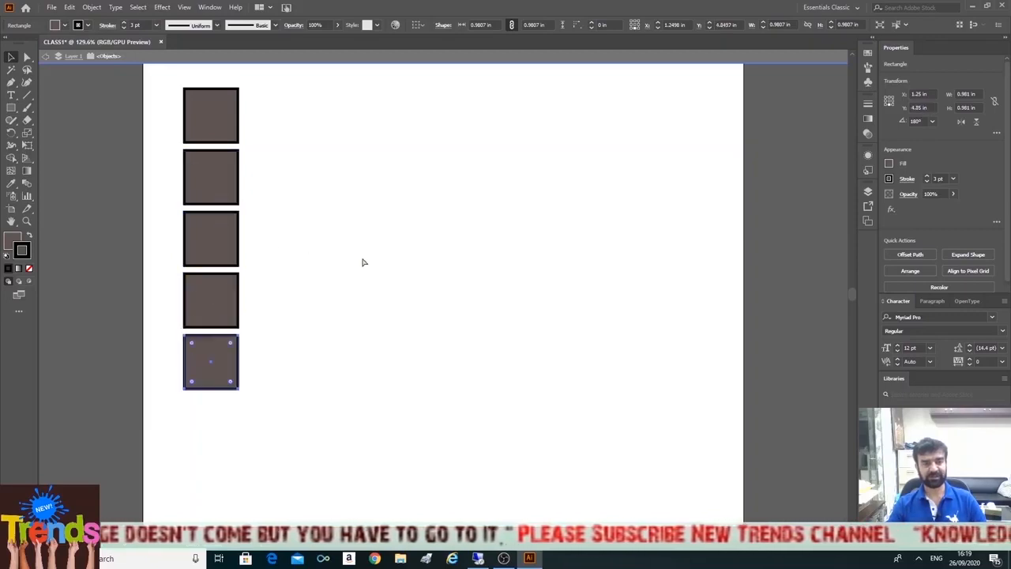
key("ctrl+d")
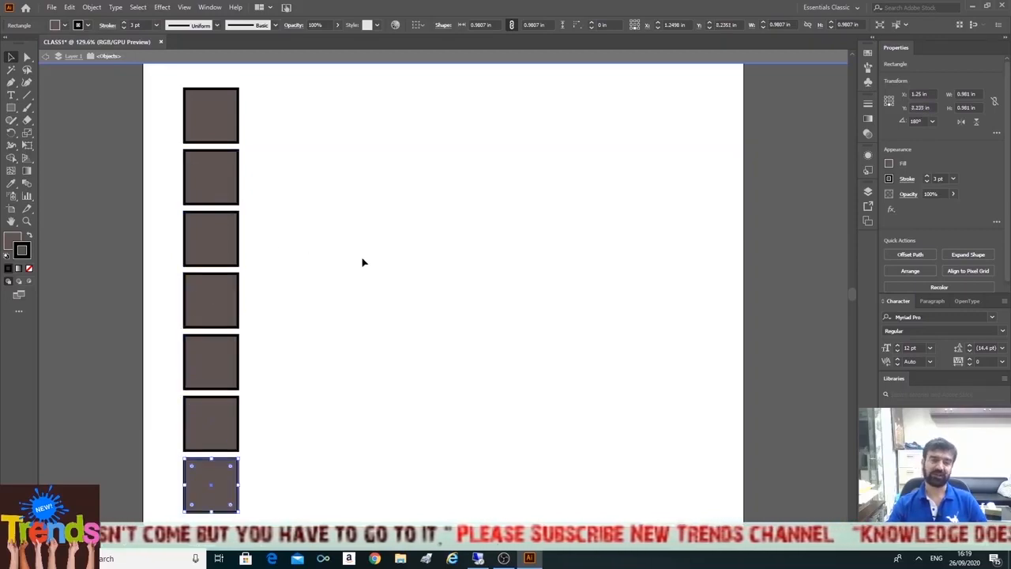
Step: Select all seven squares, try moving the column to the right, and undo the move
left_click_drag(266, 84, 176, 478)
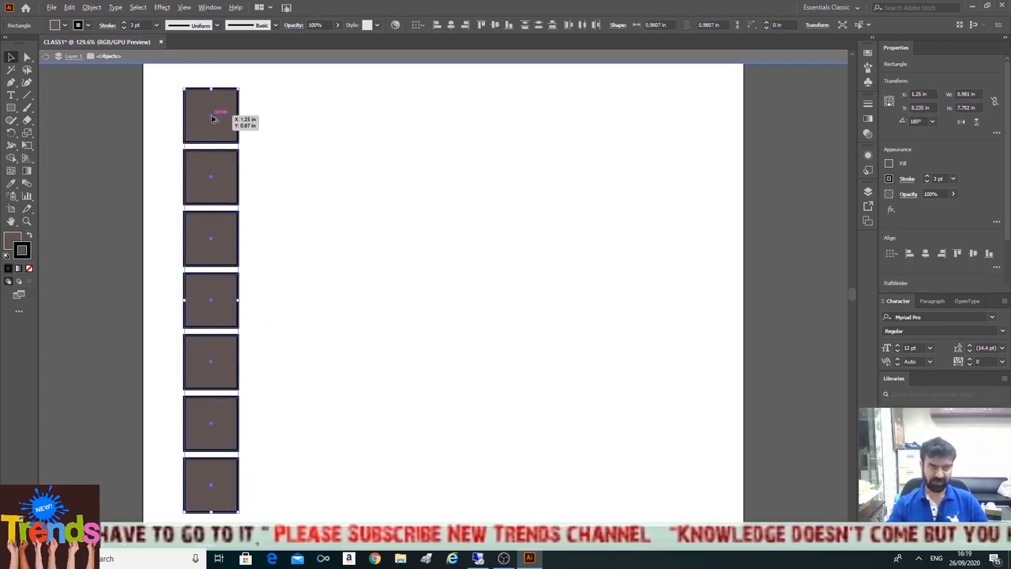
left_click_drag(211, 118, 274, 120)
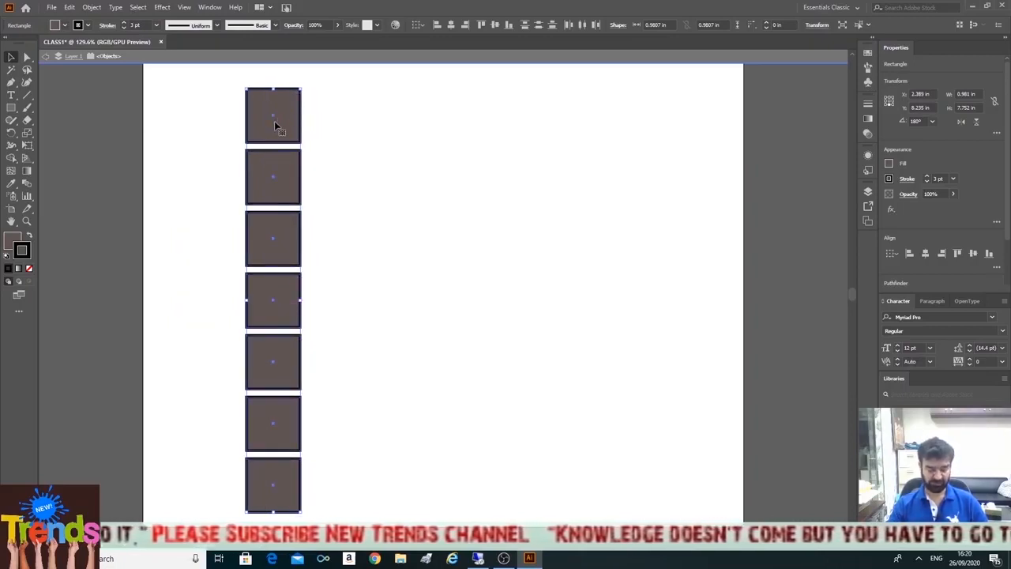
key("ctrl+z")
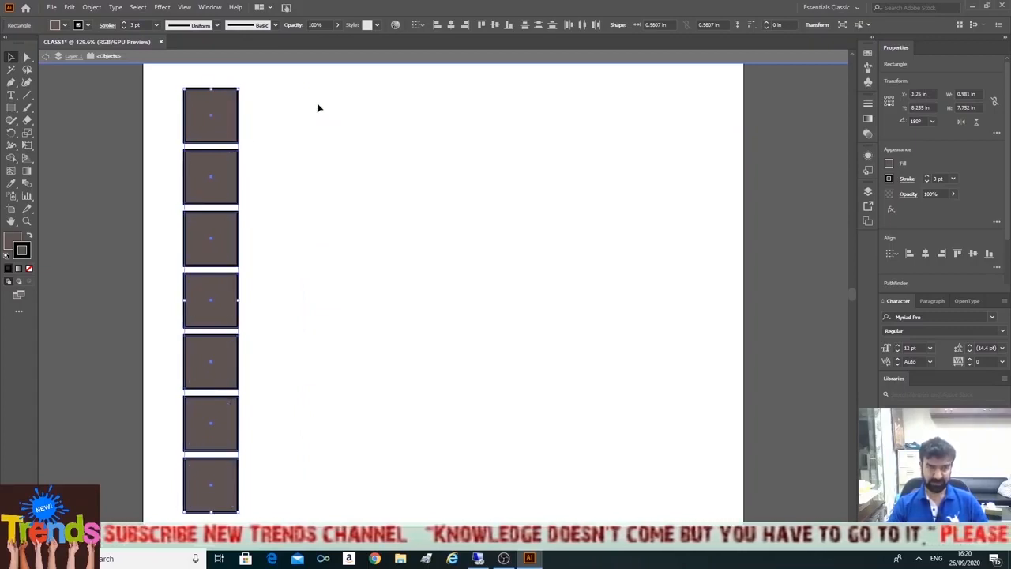
Step: Try copying the column of squares about 1.34 in to the right, and undo the copy
left_click_drag(212, 116, 286, 119)
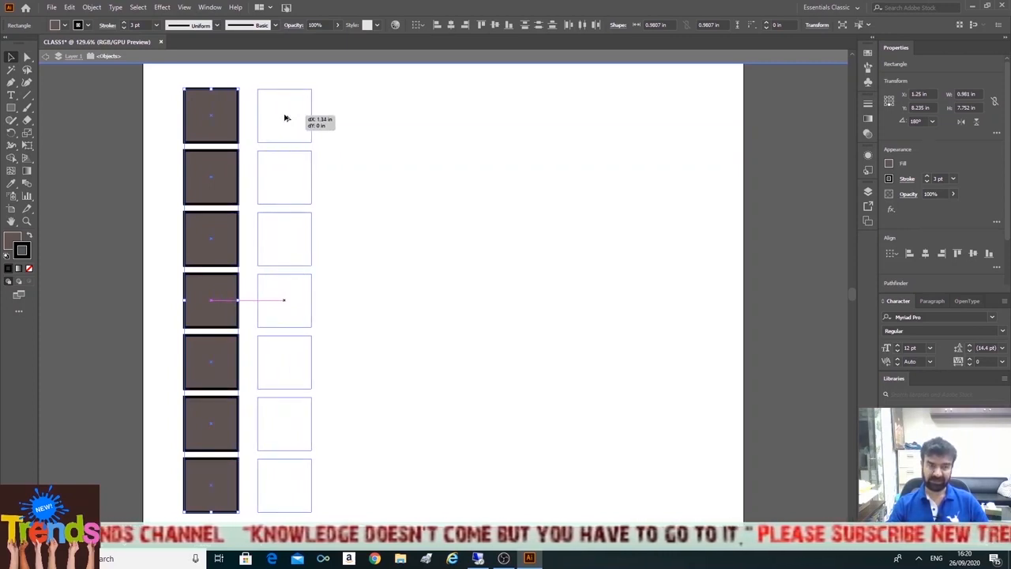
left_click_drag(286, 118, 285, 119)
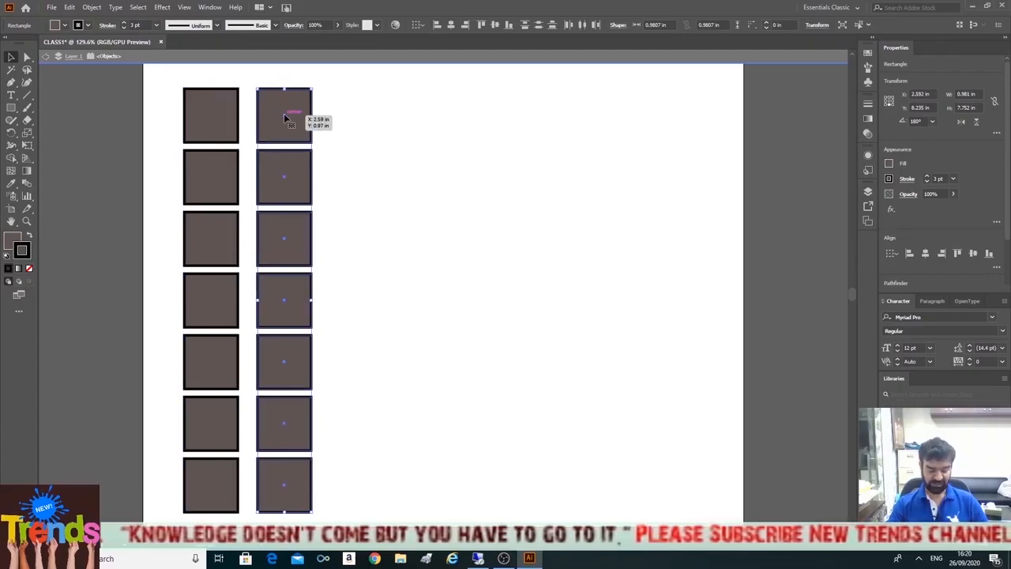
key("ctrl+z")
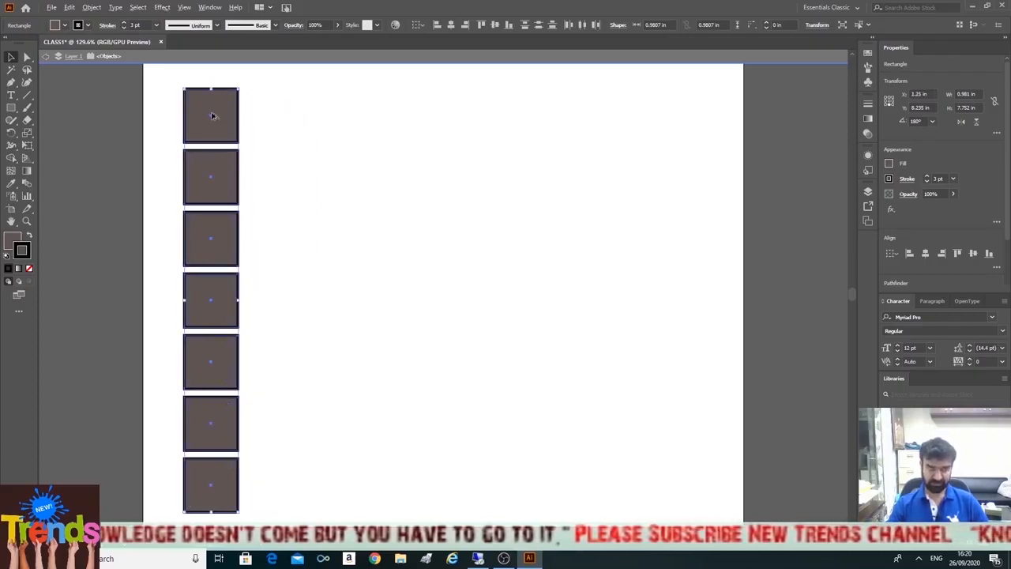
Step: Copy the column of seven squares about 1.13 in to the right, keeping it level with the original
left_click_drag(212, 117, 274, 119)
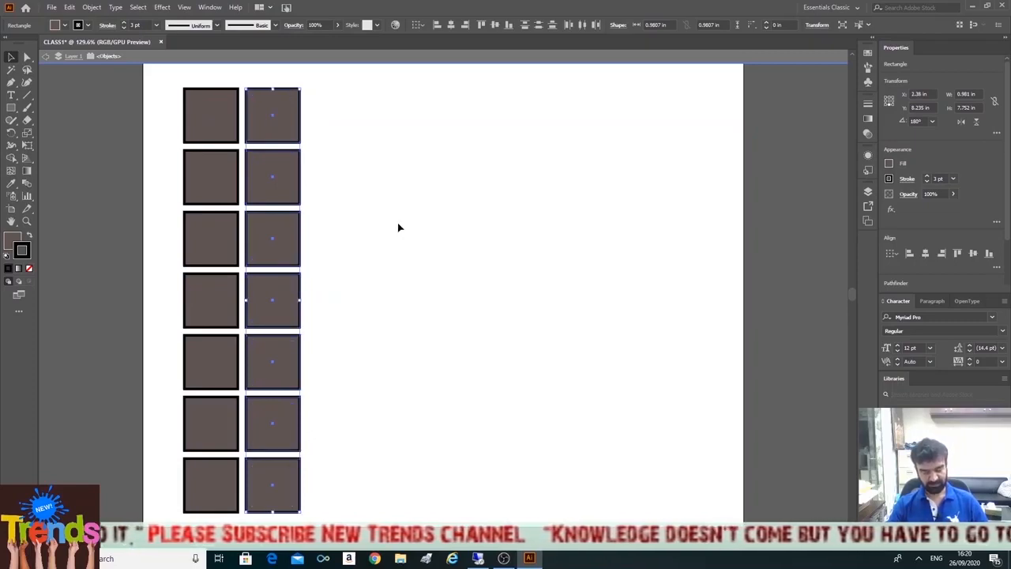
Step: Repeat the last column copy to extend the squares into a grid of nine columns
key("ctrl+d")
key("ctrl+d")
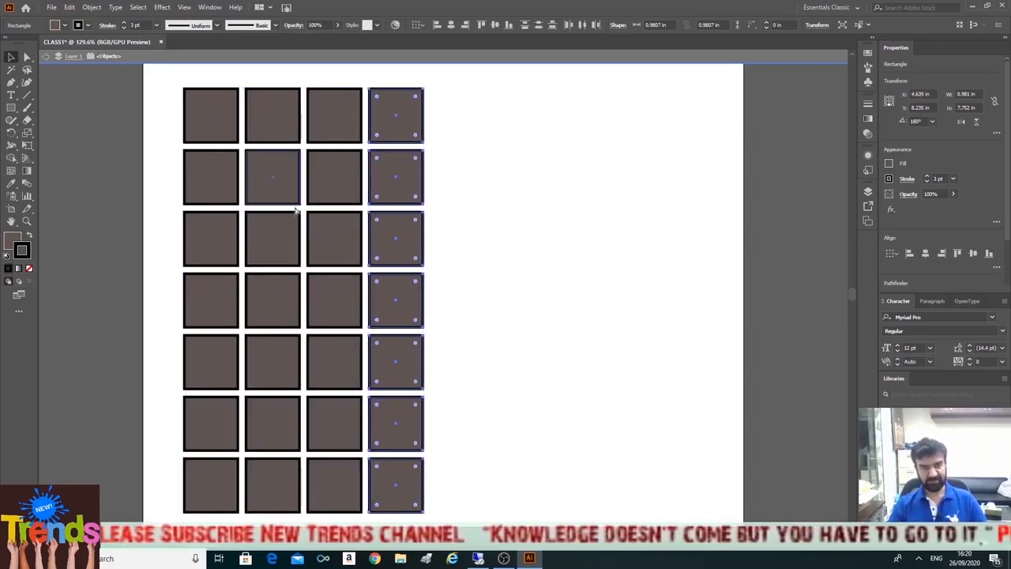
key("ctrl+d")
key("ctrl+d")
key("ctrl+d")
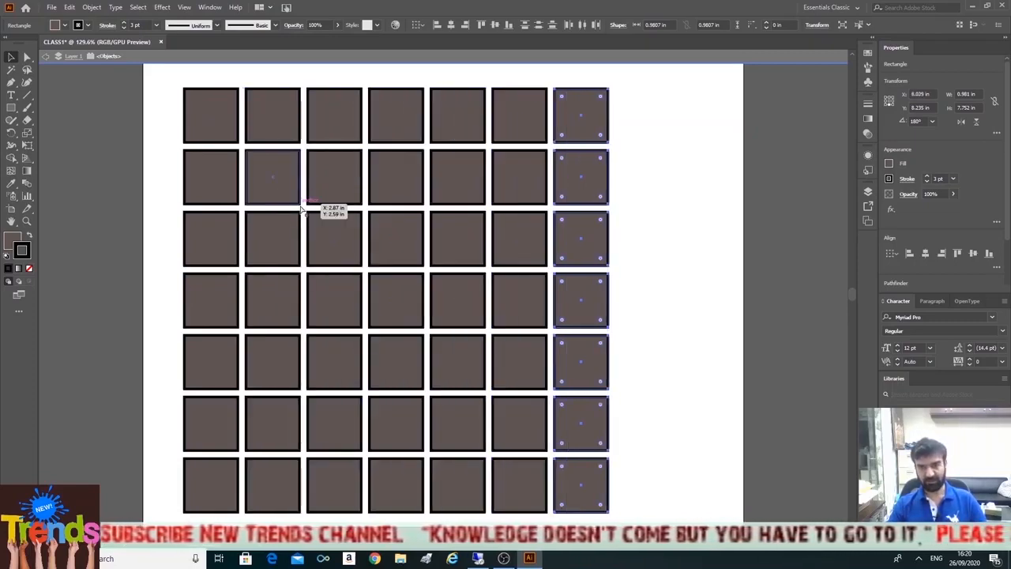
key("ctrl+d")
key("ctrl+d")
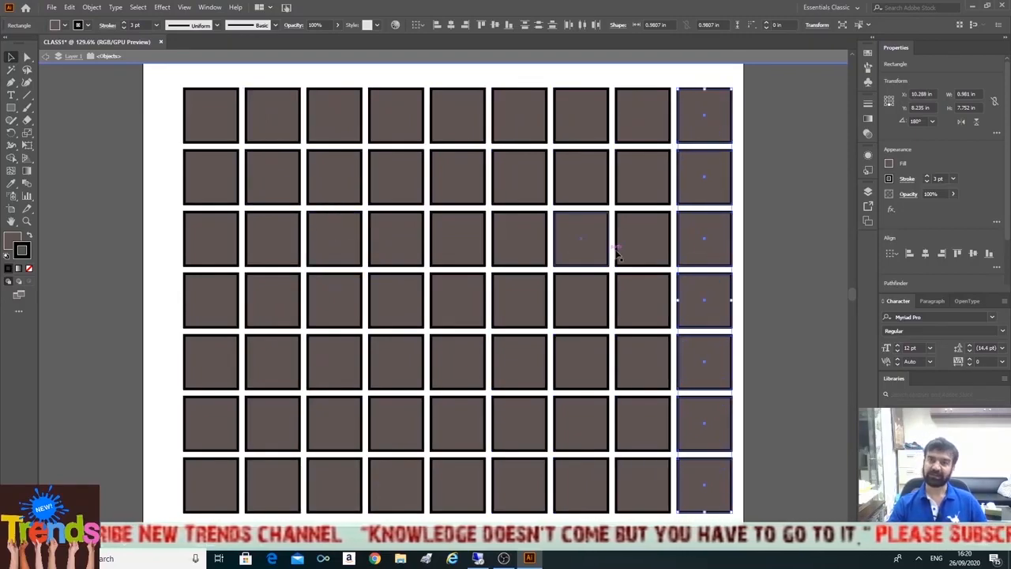
Step: Select the whole grid of squares and nudge it about 0.29 in left and 0.07 in up to center it on the artboard
key("ctrl+a")
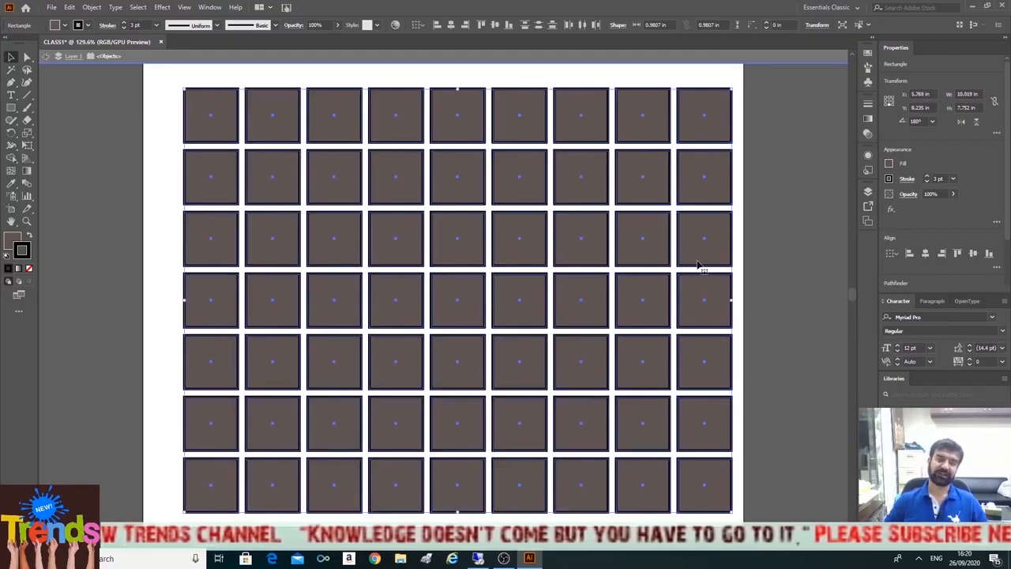
key("Left")
key("Left")
key("Left")
key("Left")
key("Left")
key("Left")
key("Left")
key("Left")
key("Left")
key("Left")
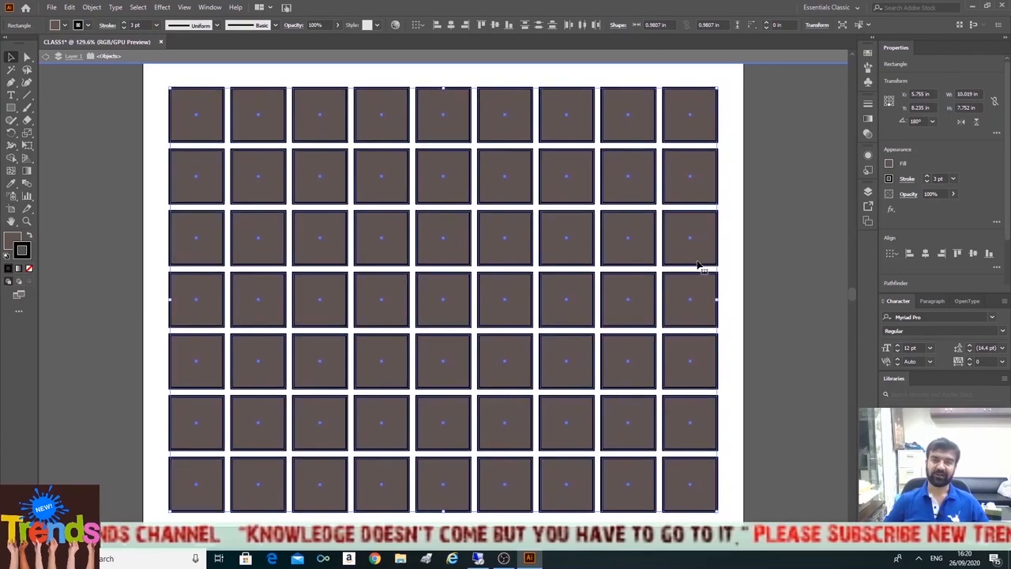
key("Up")
key("Left")
key("Up")
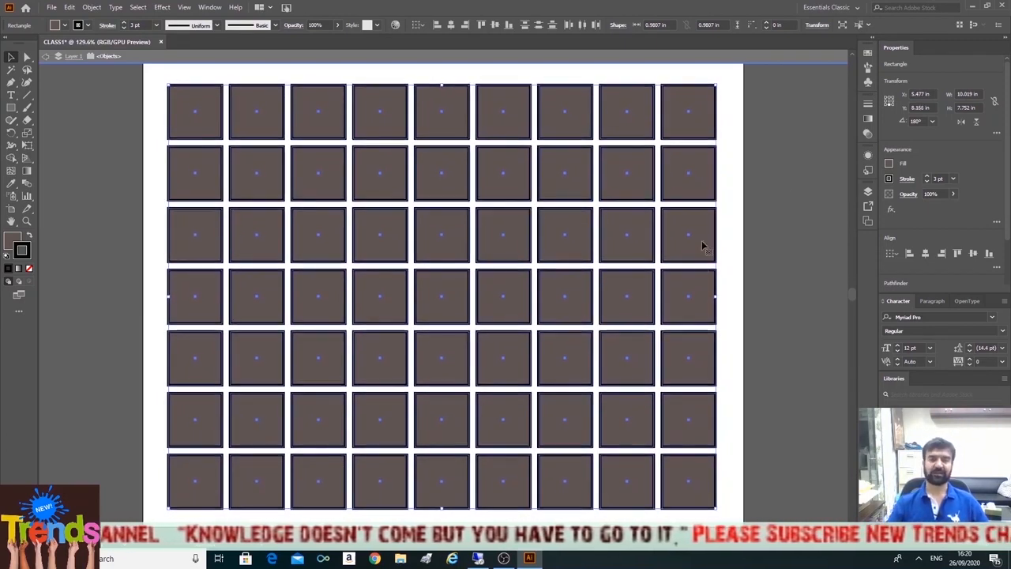
left_click(766, 215)
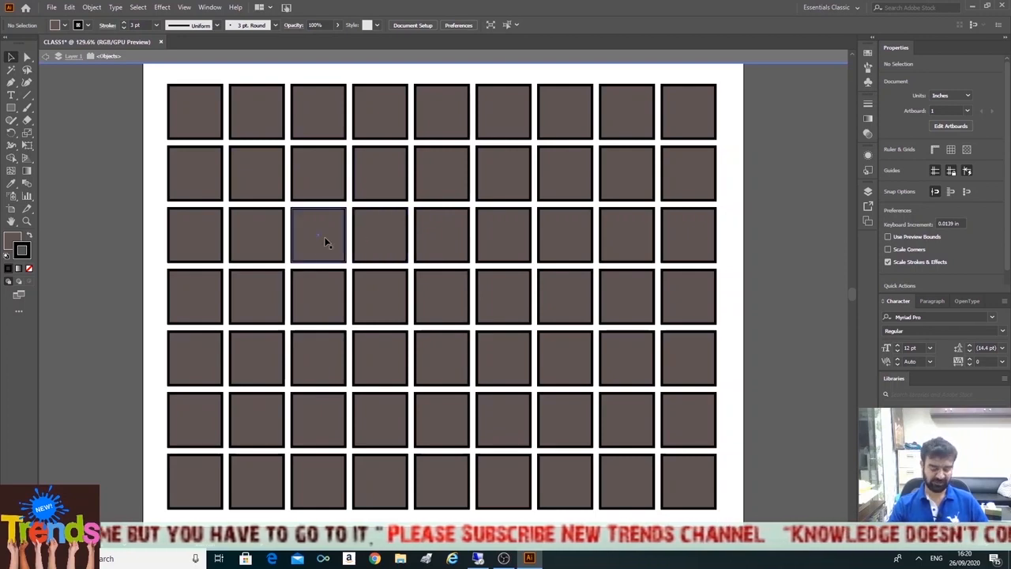
Step: Change the stroke color of all the squares to a bright blue and deselect them
key("ctrl+a")
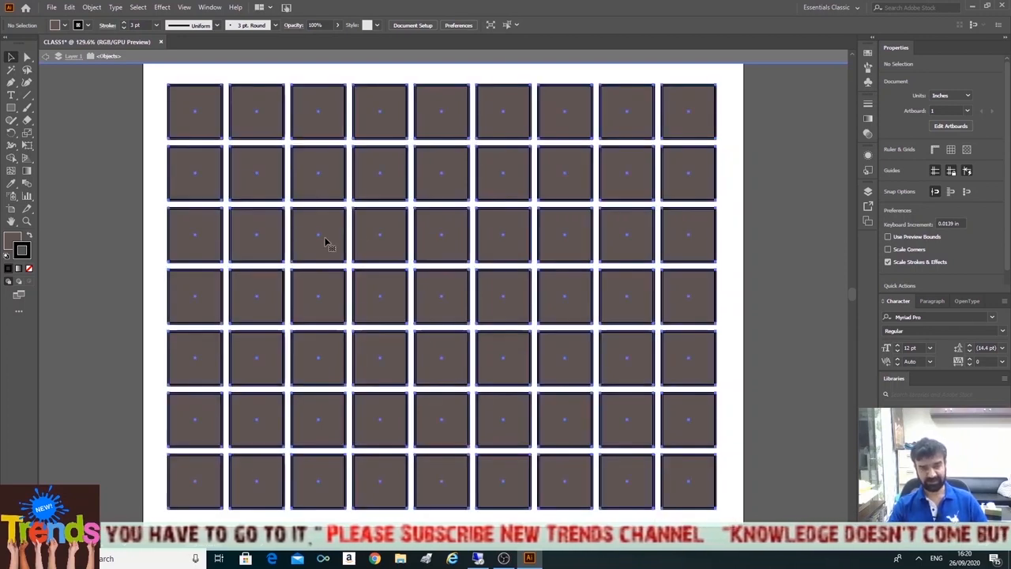
double_click(26, 250)
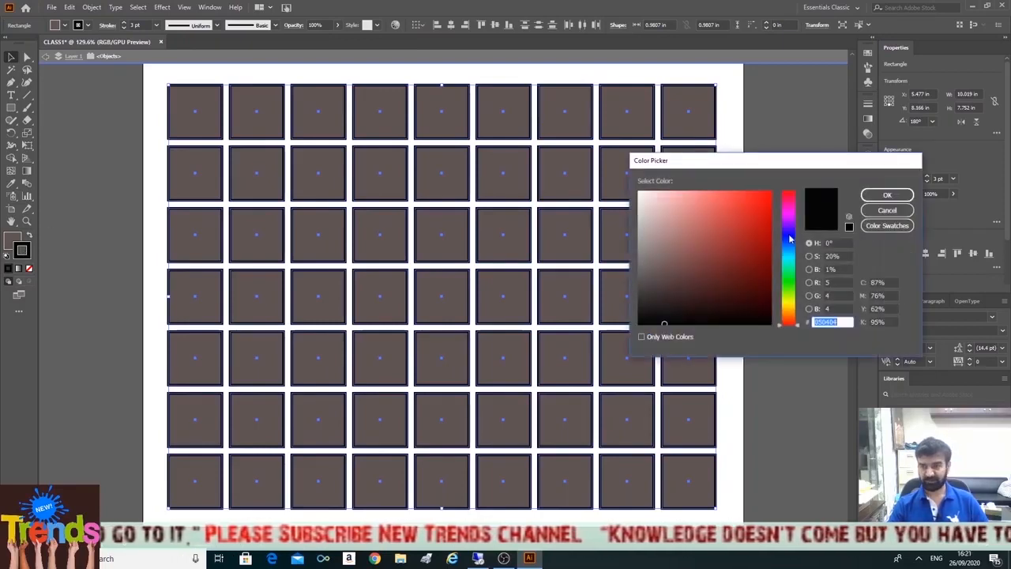
left_click(790, 237)
left_click(754, 212)
left_click(886, 194)
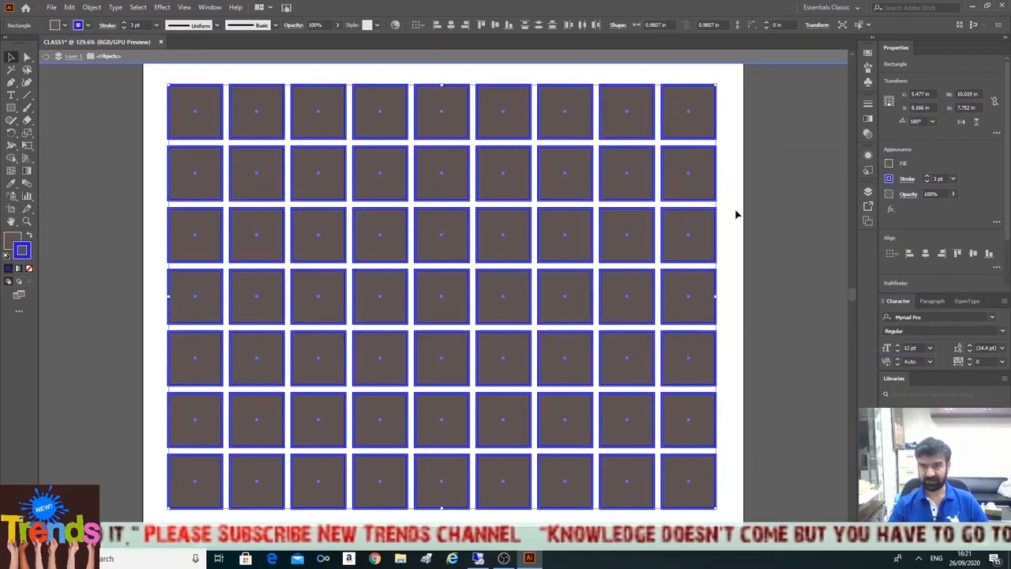
left_click(755, 204)
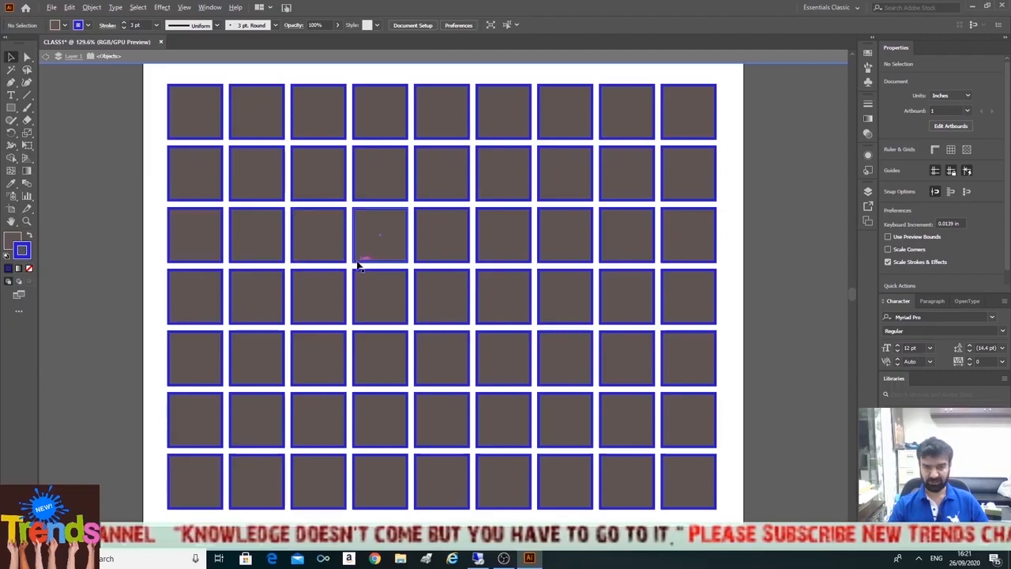
Step: Examine the edges of the blue strokes up to the 64000% maximum magnification, and return to the whole artboard
scroll(357, 266, "up", 10)
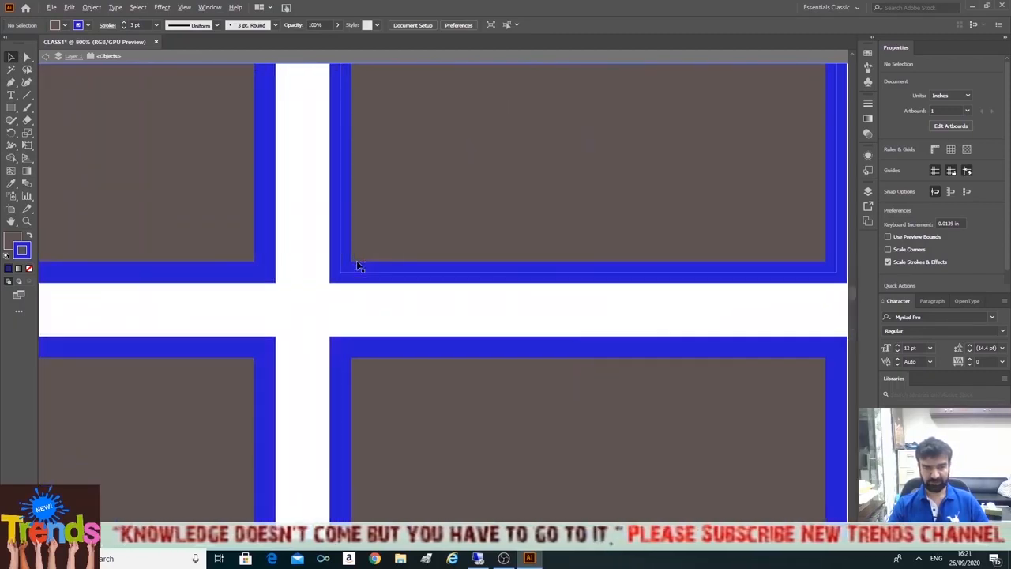
scroll(358, 266, "up", 4)
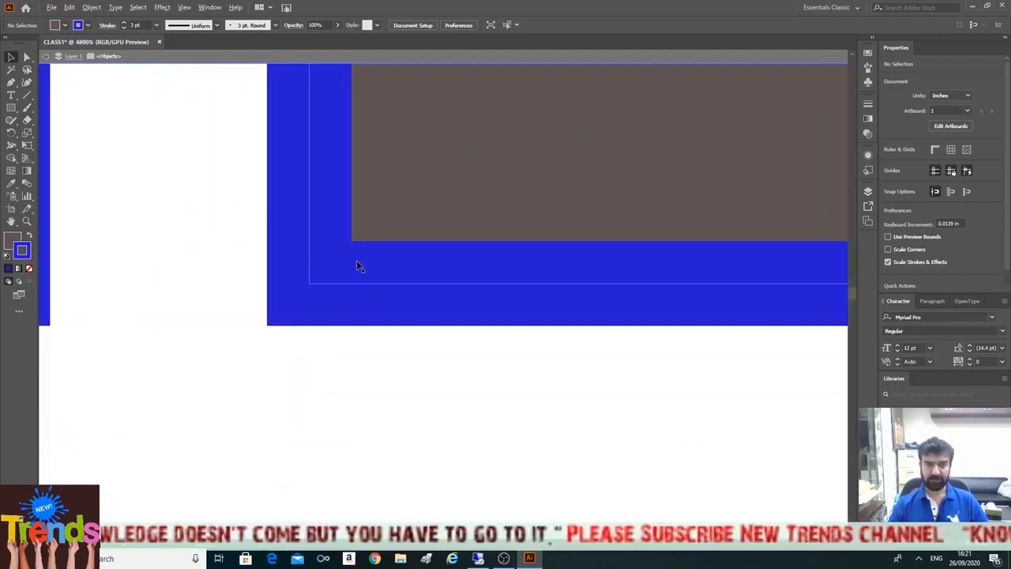
scroll(356, 265, "up", 2)
scroll(360, 263, "up", 1)
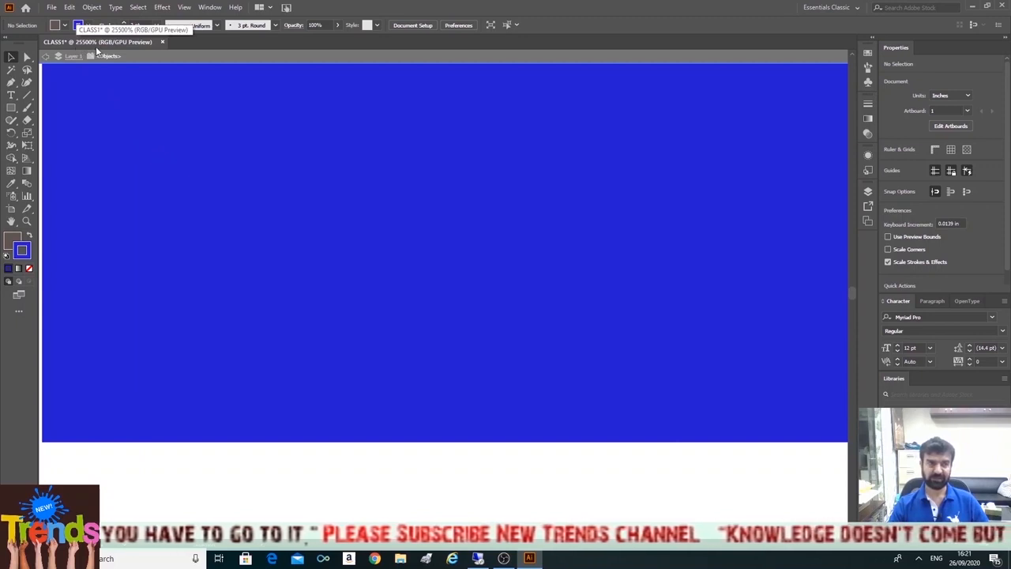
scroll(296, 203, "up", 3)
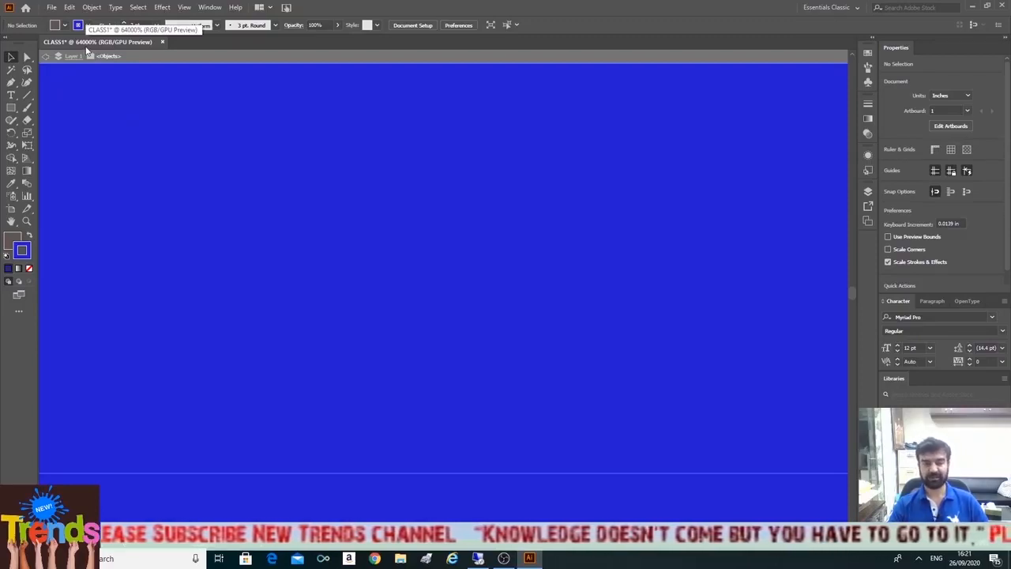
scroll(296, 241, "down", 10)
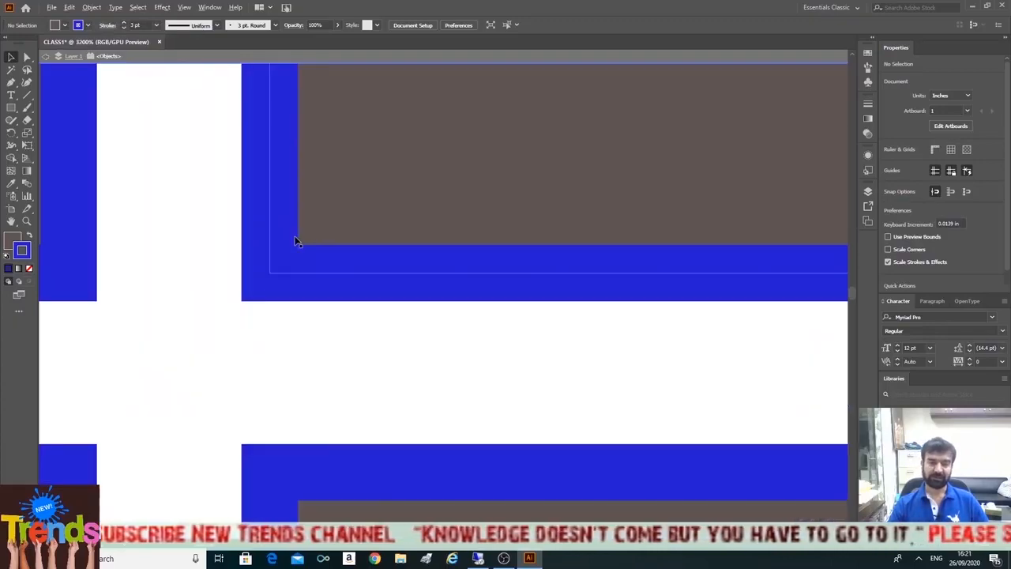
scroll(365, 275, "down", 8)
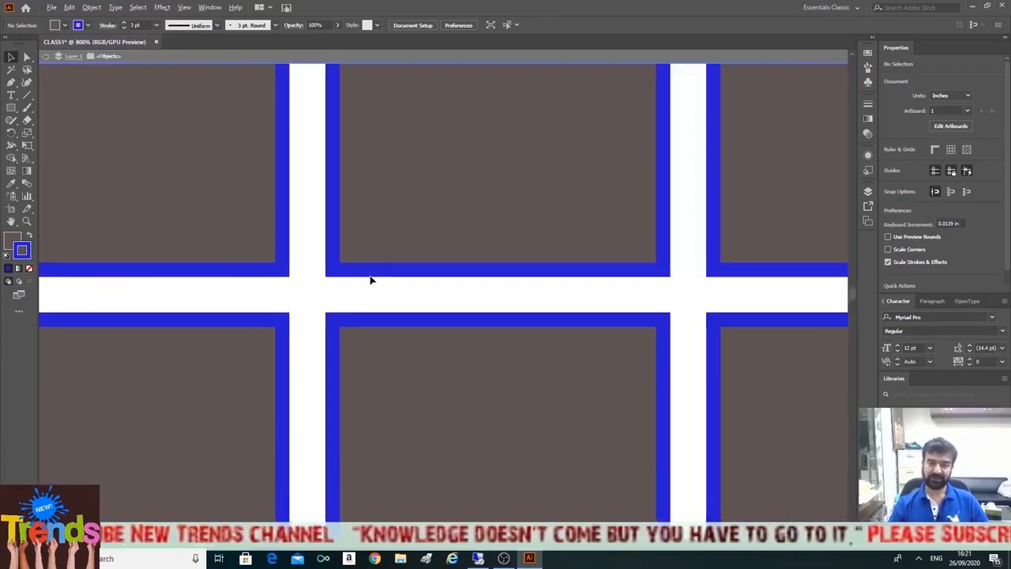
scroll(371, 279, "up", 3)
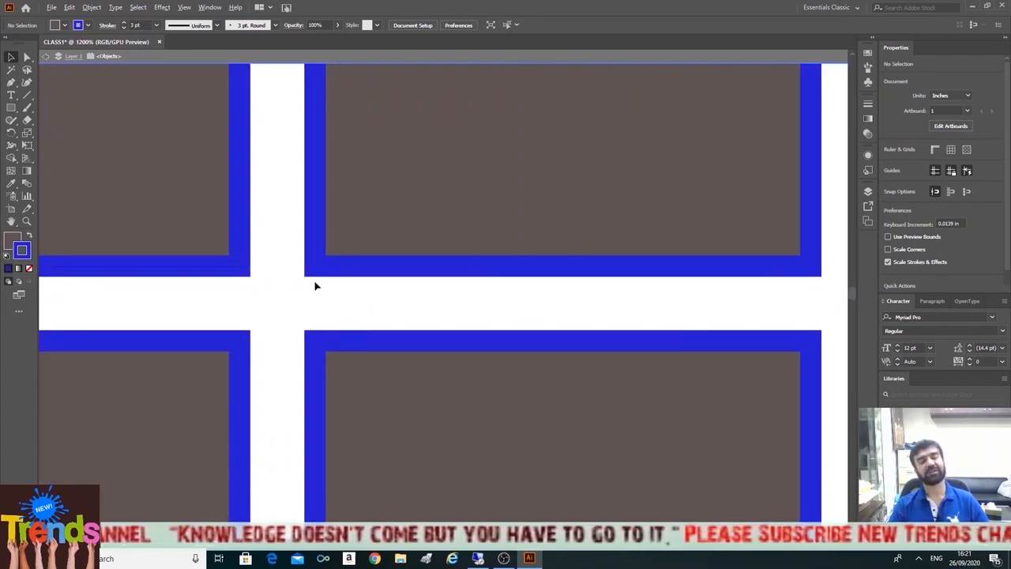
scroll(315, 286, "up", 12)
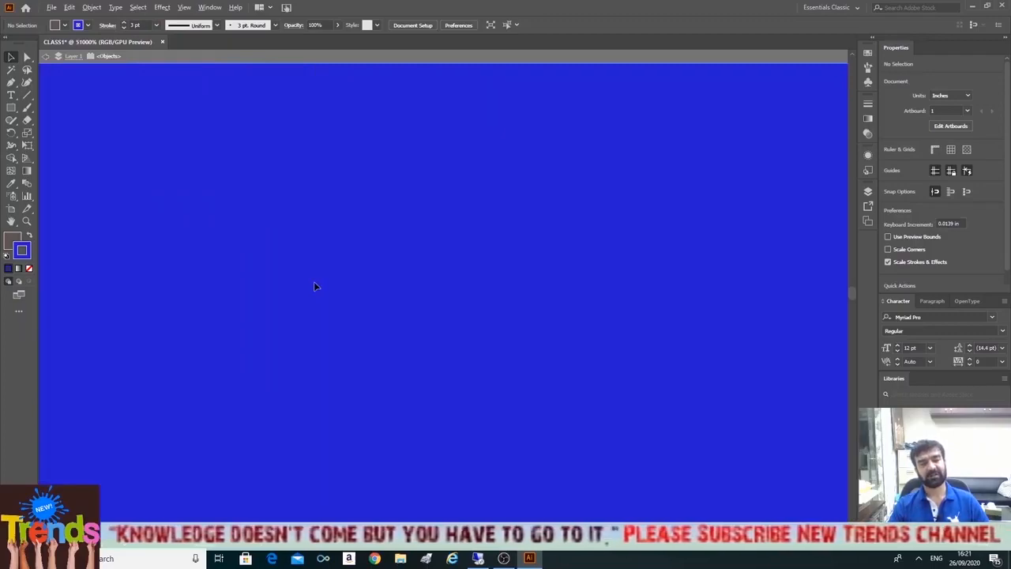
scroll(315, 286, "down", 8)
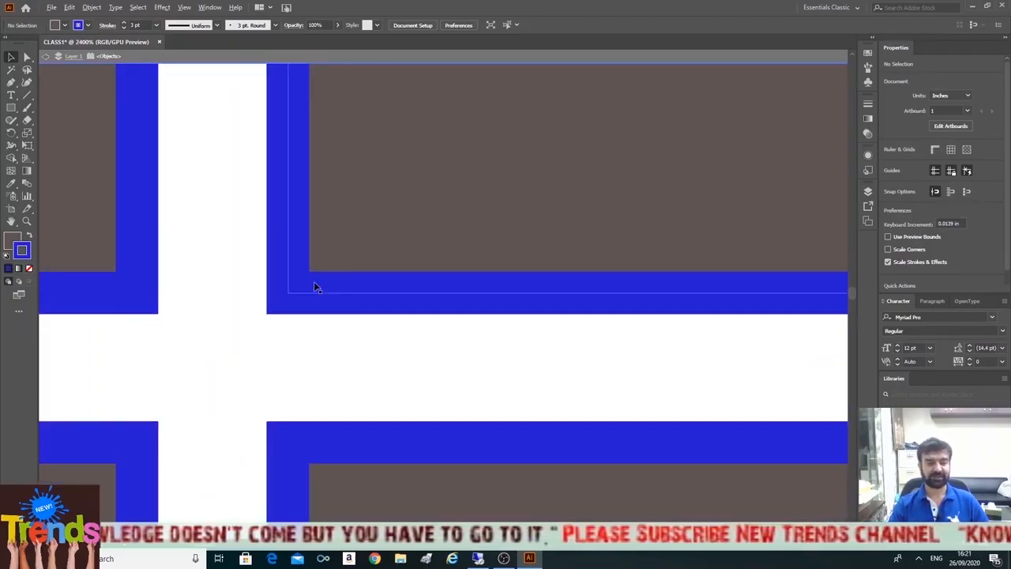
scroll(315, 286, "down", 10)
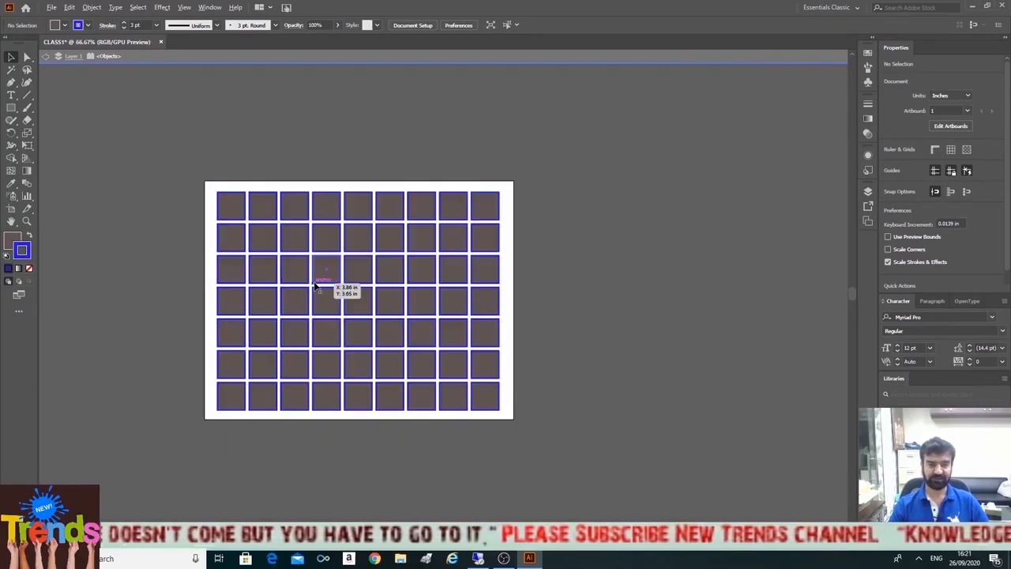
scroll(315, 286, "up", 2)
scroll(316, 282, "down", 1)
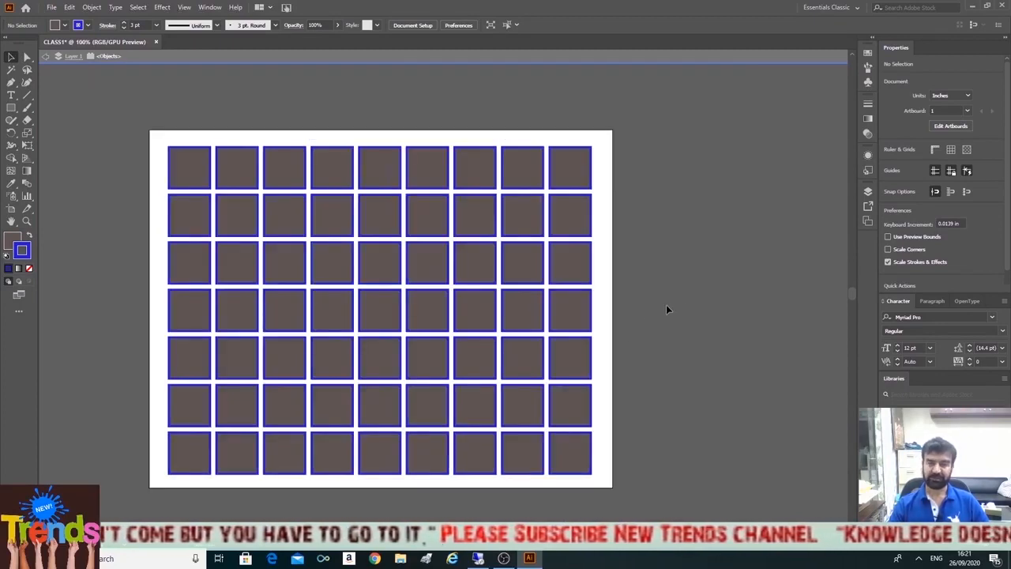
Step: Delete all the squares and draw a hexagon about 1.33 in wide near the artboard's upper-left corner with the Polygon tool
key("ctrl+a")
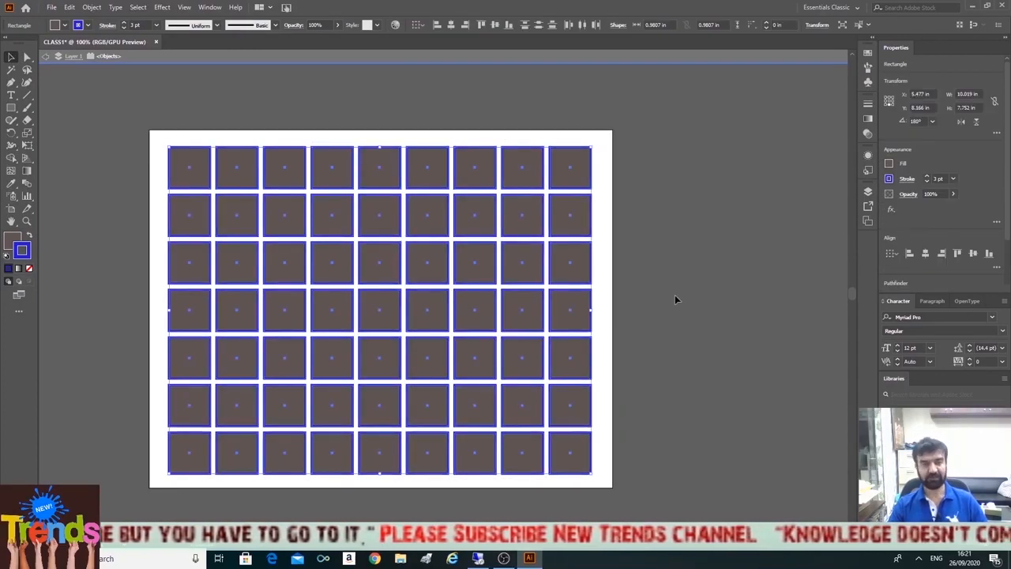
key("Delete")
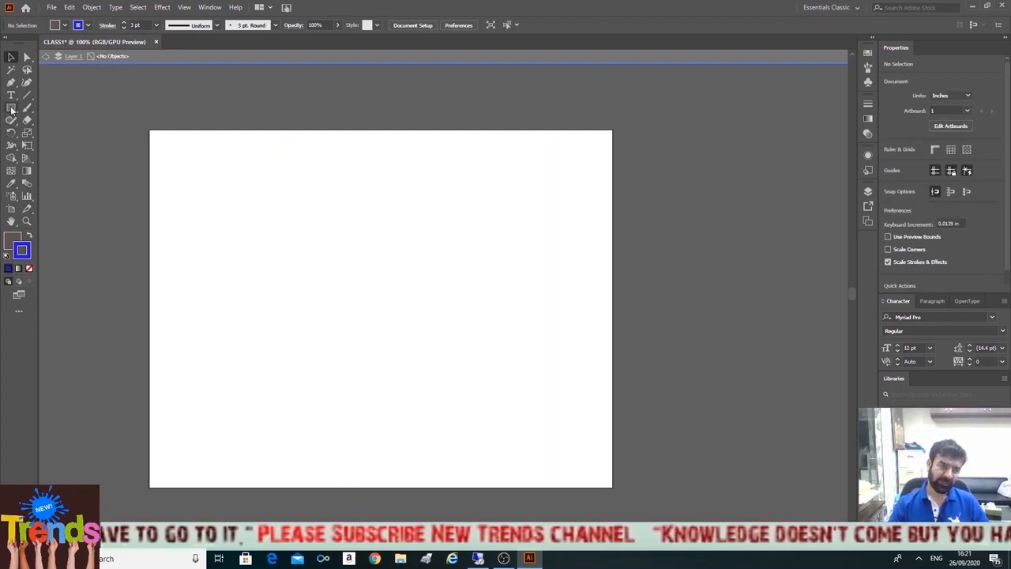
left_click_drag(11, 110, 51, 162)
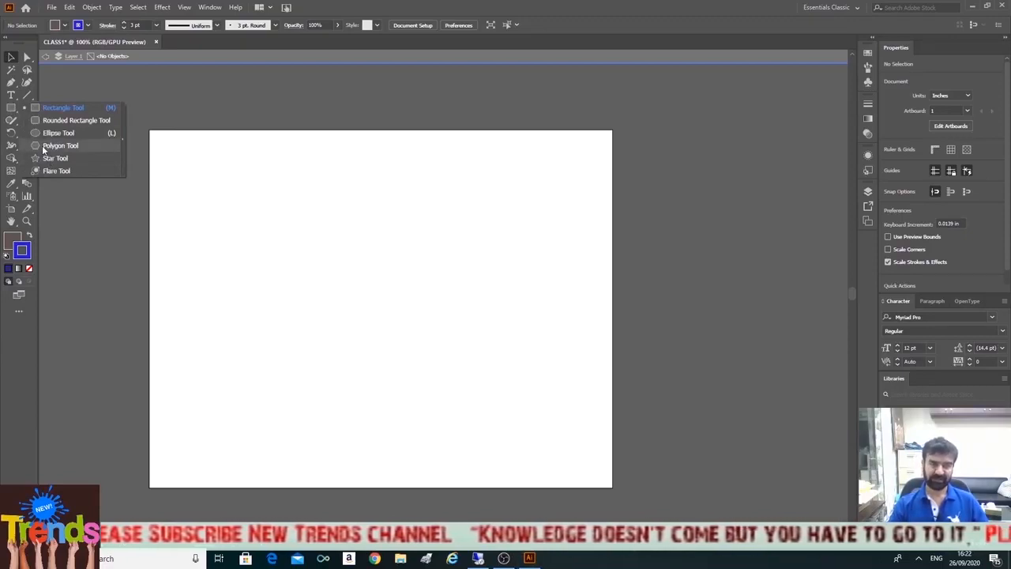
left_click(42, 146)
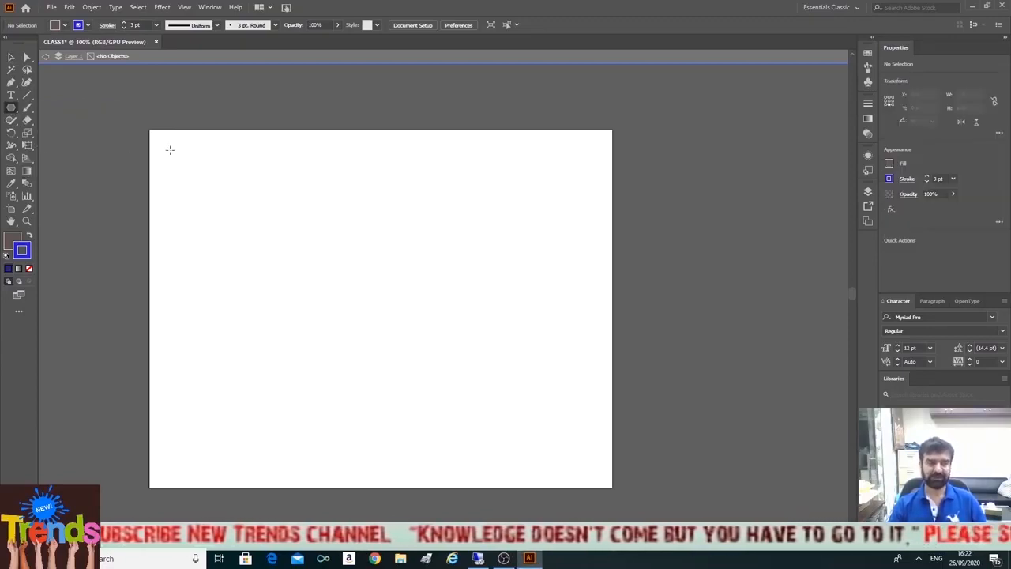
left_click_drag(169, 151, 199, 228)
Step: Copy the hexagon directly below with a small gap, and repeat the copy to build a column of six hexagons
left_click(11, 57)
left_click(265, 222)
left_click(194, 169)
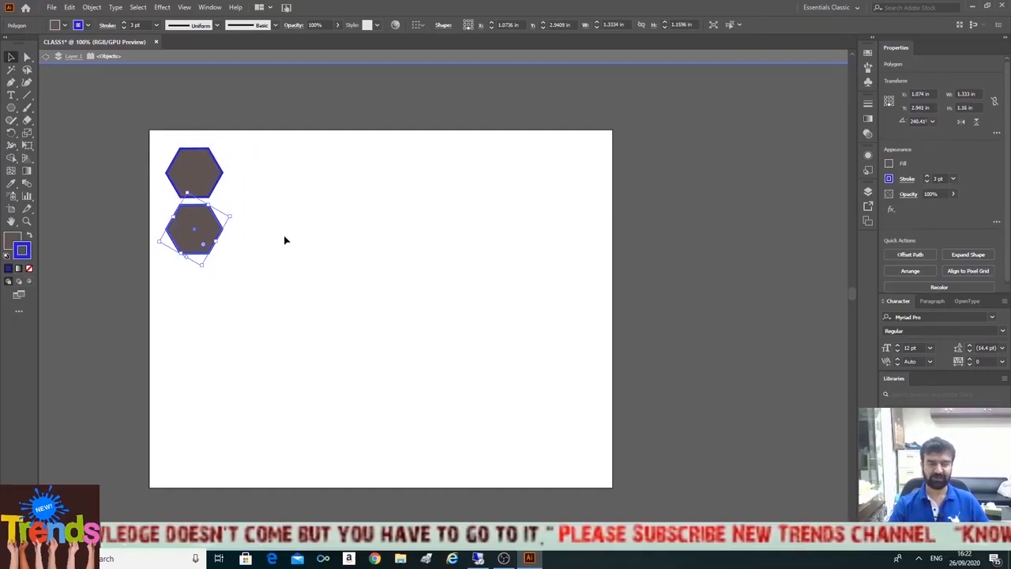
key("ctrl+d")
key("ctrl+d")
key("ctrl+d")
key("ctrl+d")
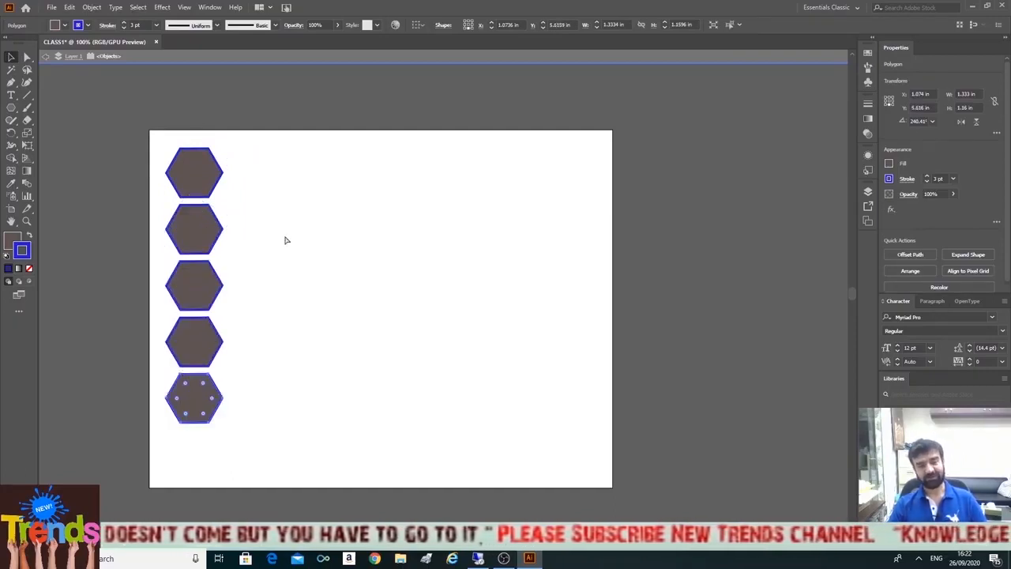
Step: Select the column of six hexagons and copy it about 1.18 in right and 0.67 in up so both columns interlock
left_click_drag(253, 141, 163, 469)
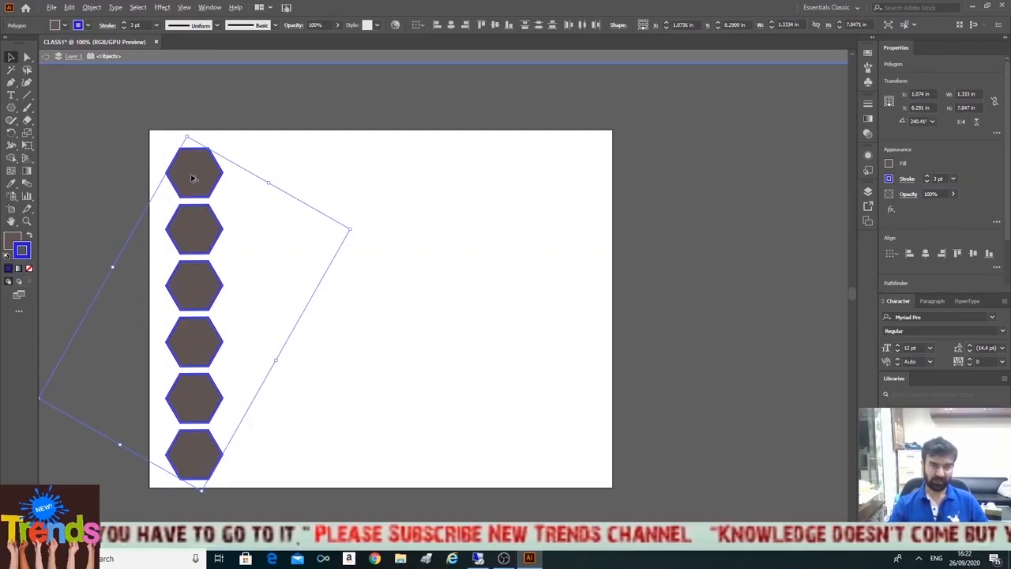
left_click_drag(196, 178, 246, 151)
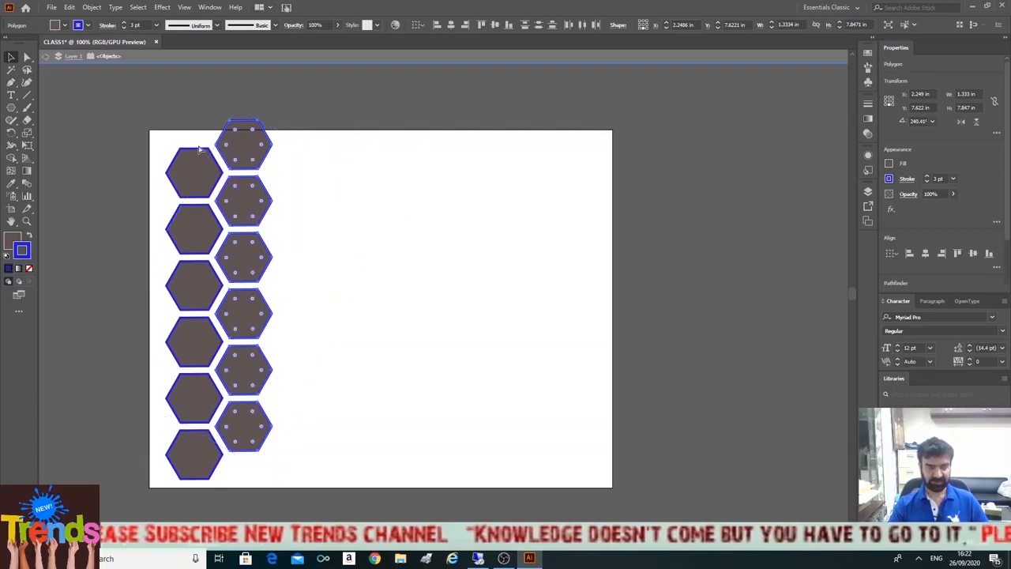
Step: Select both hexagon columns, copy them to the right as an interlocking pair, and repeat the copy to make eight columns
left_click(211, 174, "shift")
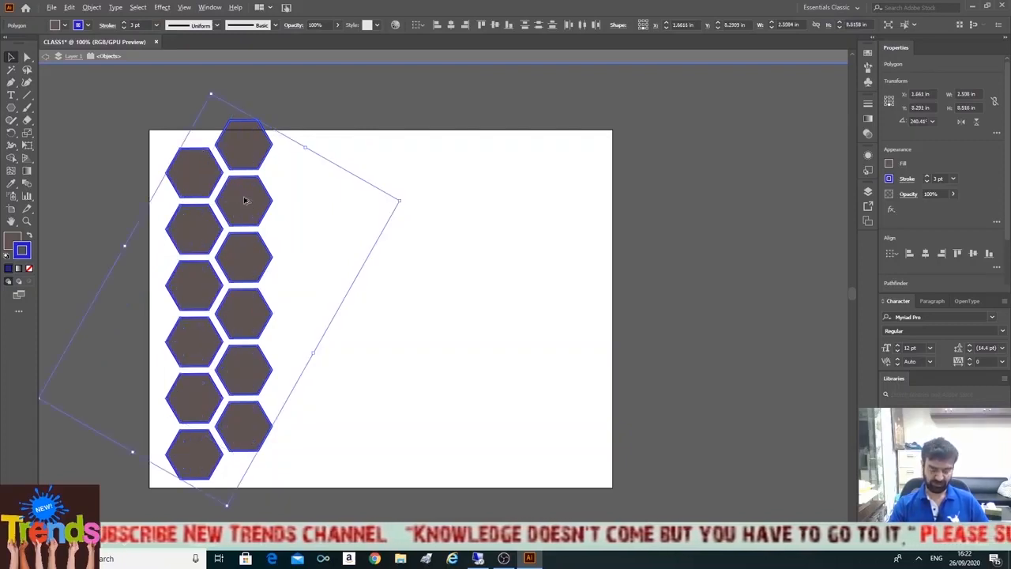
left_click_drag(244, 198, 345, 198)
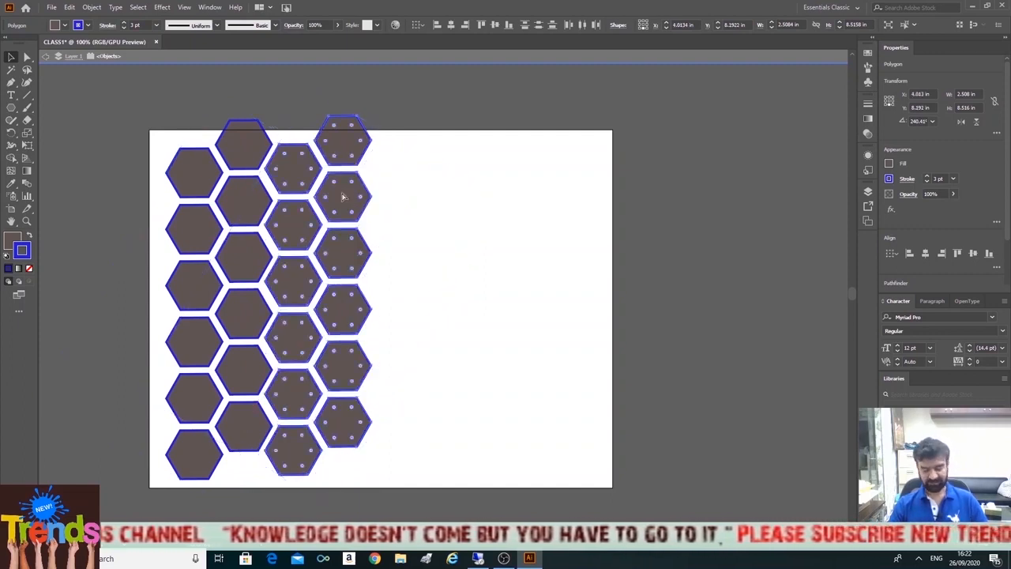
key("ctrl+d")
key("ctrl+d")
left_click(349, 198)
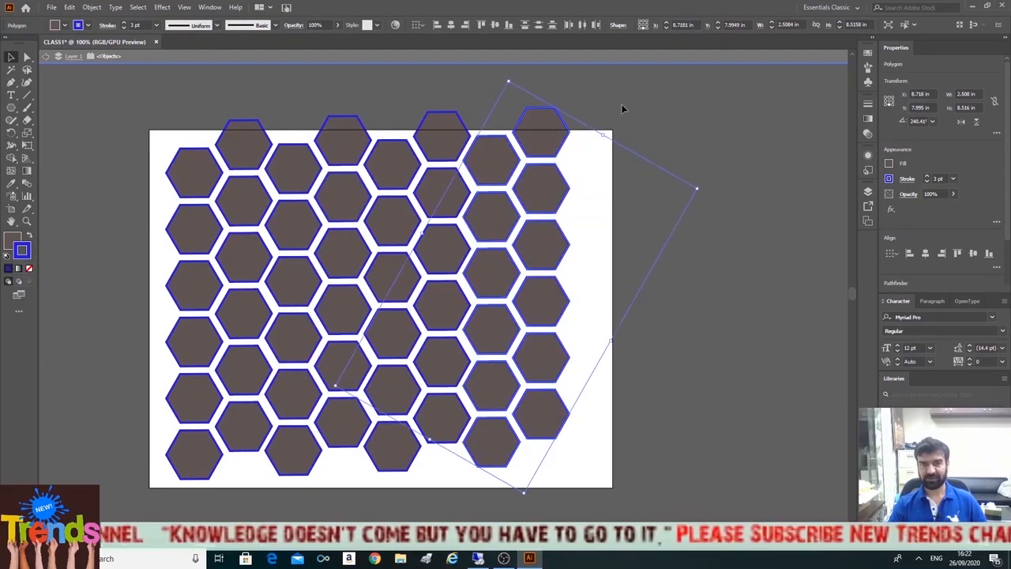
Step: Select all the hexagons and nudge them down about 0.28 in on the artboard
key("ctrl+a")
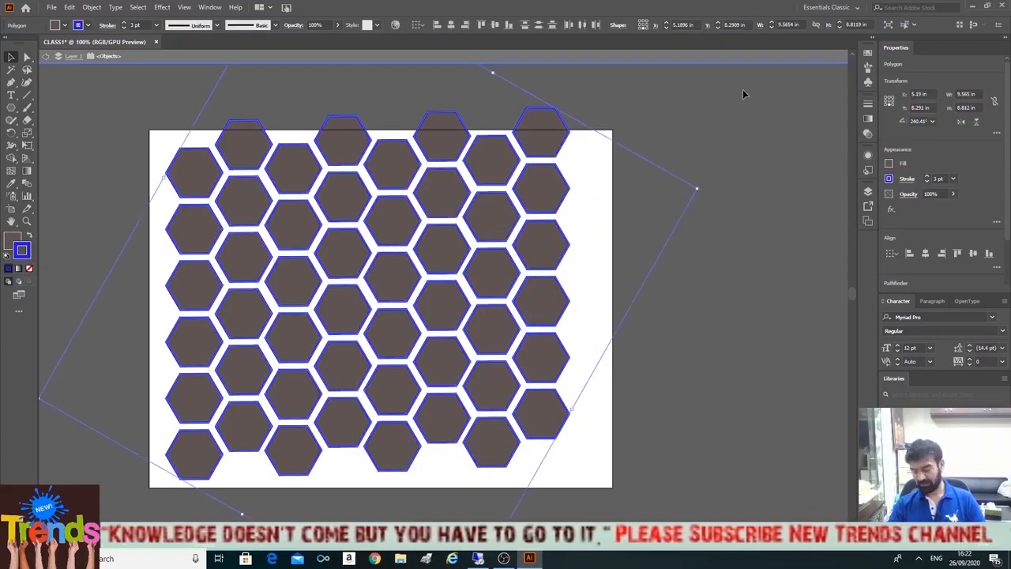
key("Down")
key("Down")
key("Down")
key("Down")
key("Down")
key("Down")
key("Down")
key("Down")
key("Down")
key("Down")
key("Down")
key("Down")
key("Down")
key("Down")
key("Down")
key("Down")
key("Down")
key("Down")
key("Down")
key("Down")
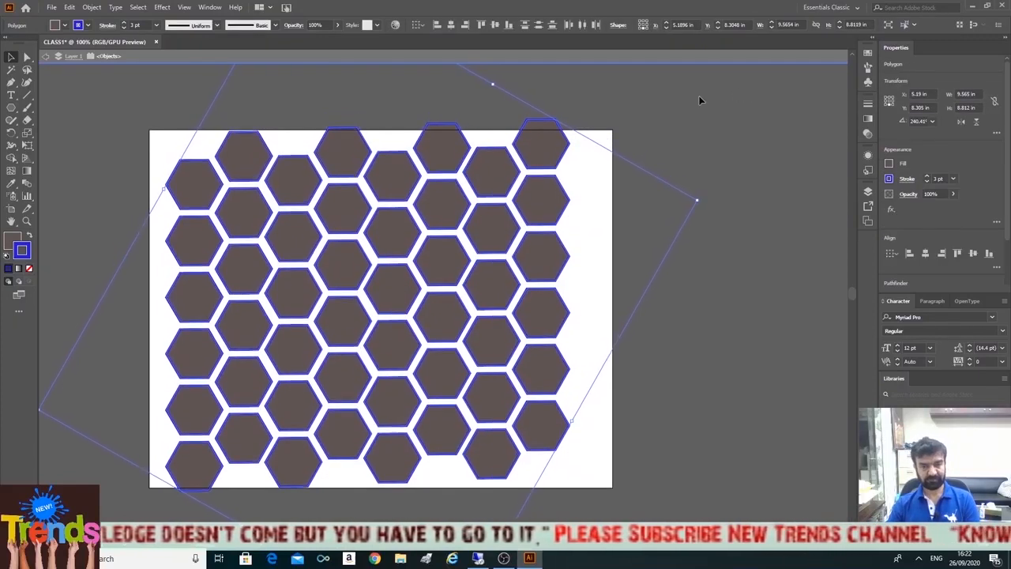
Step: Nudge all the hexagons down about 0.07 in on the artboard and clear the selection
key("Down")
key("Down")
key("Down")
key("Down")
key("Down")
key("Down")
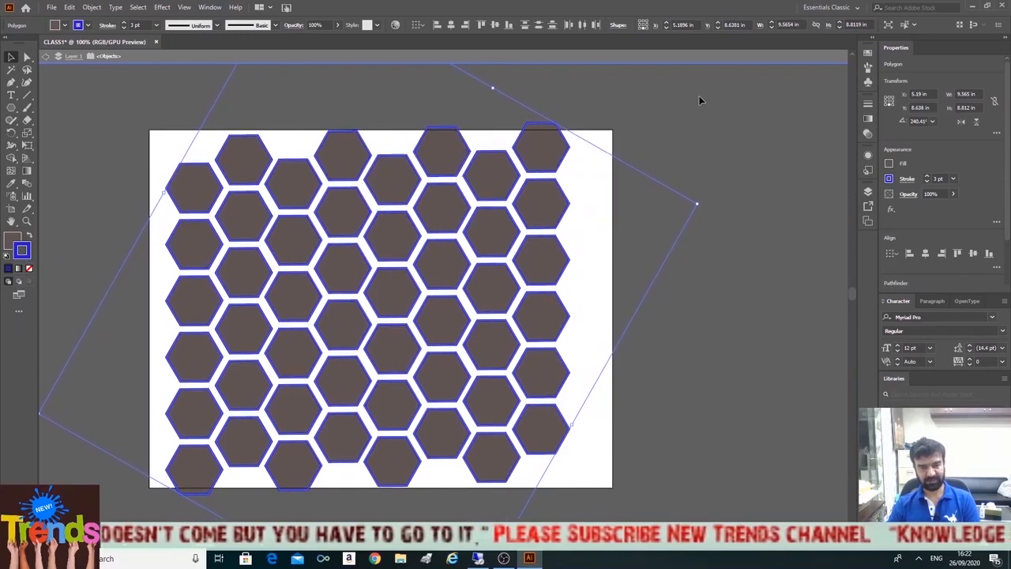
key("Up")
left_click(739, 307)
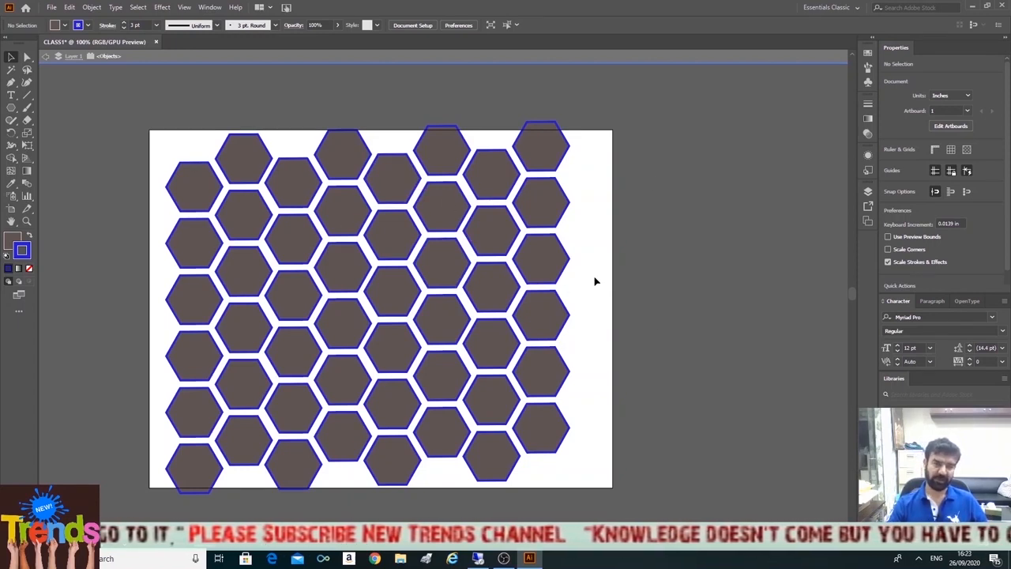
Step: Select all the hexagons, nudge them 0.25 in to the right on the artboard, and deselect them
key("ctrl+a")
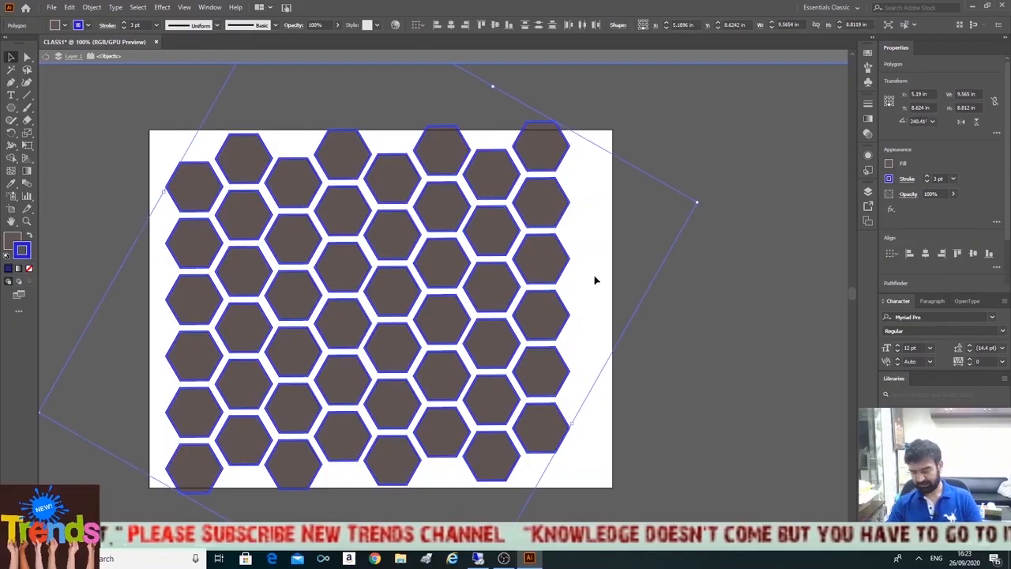
key("Right")
key("Right")
key("Right")
key("Right")
key("Right")
key("Right")
key("Right")
key("Right")
key("Right")
key("Right")
key("Right")
key("Right")
key("Right")
key("Right")
key("Right")
key("Right")
key("Right")
key("Right")
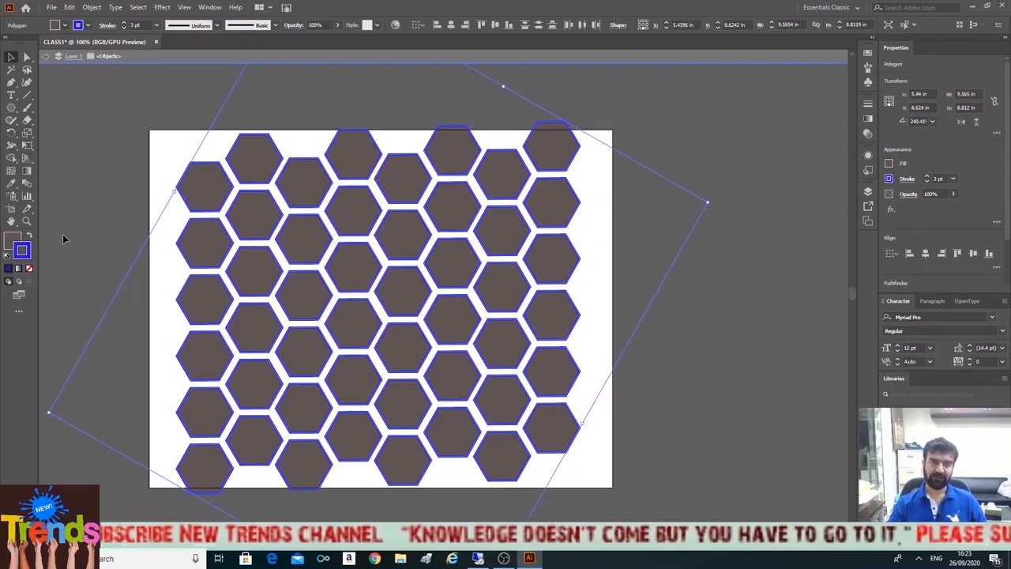
left_click(731, 346)
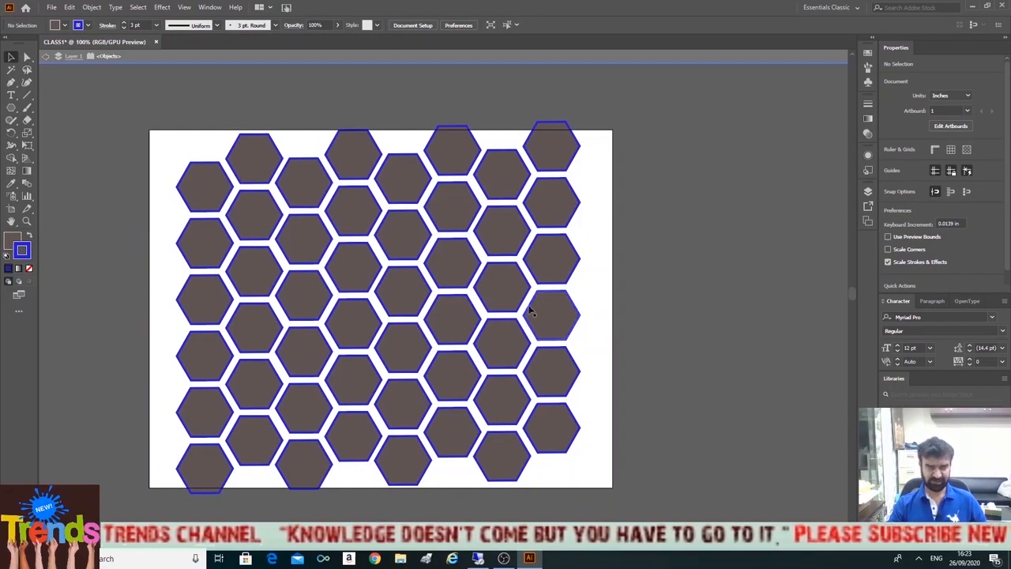
Step: Fill the topmost hexagon of the seventh column with bright red F20F0F
left_click(306, 231)
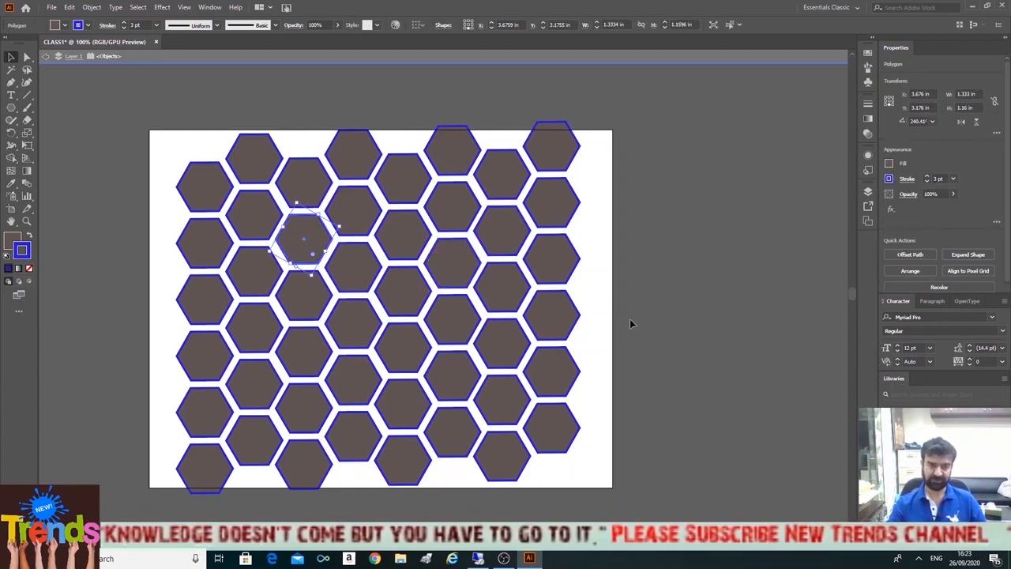
left_click(673, 325)
left_click(515, 185)
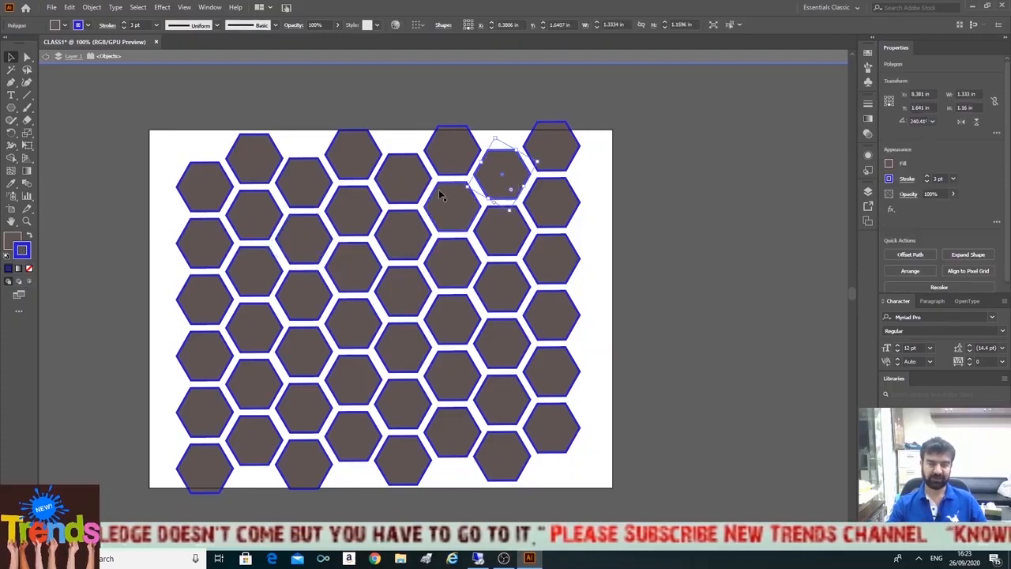
double_click(13, 241)
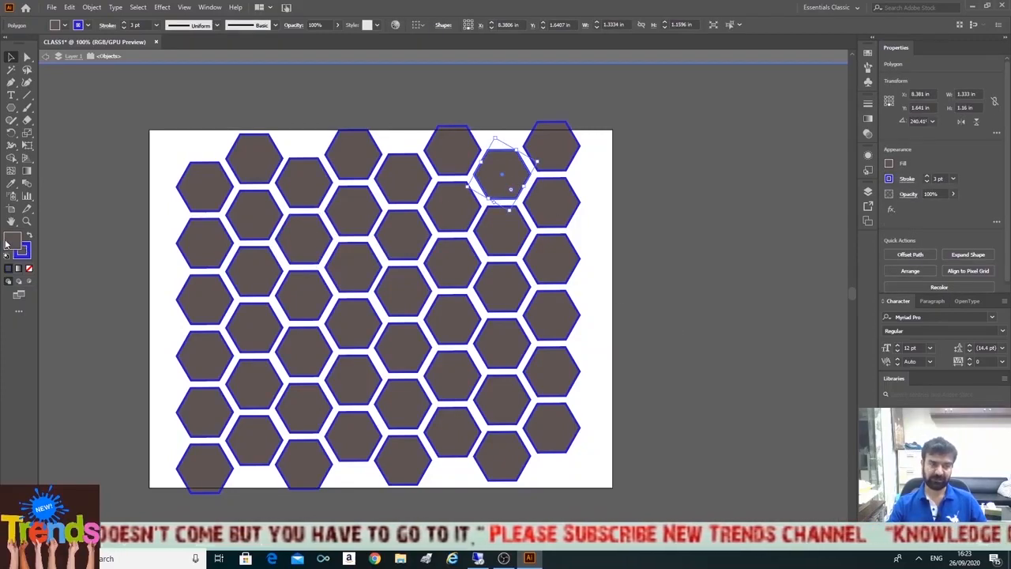
left_click(759, 197)
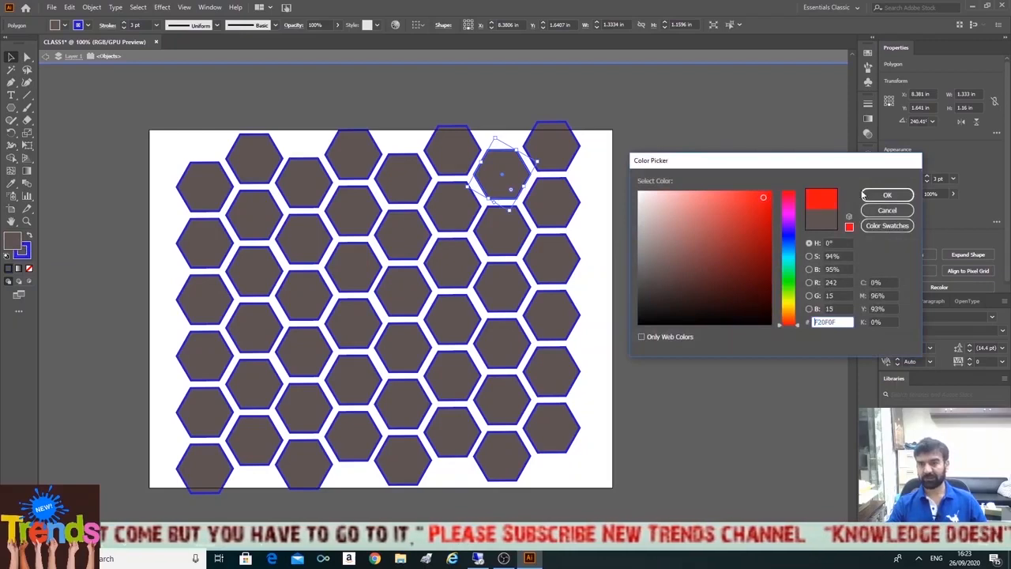
left_click(887, 194)
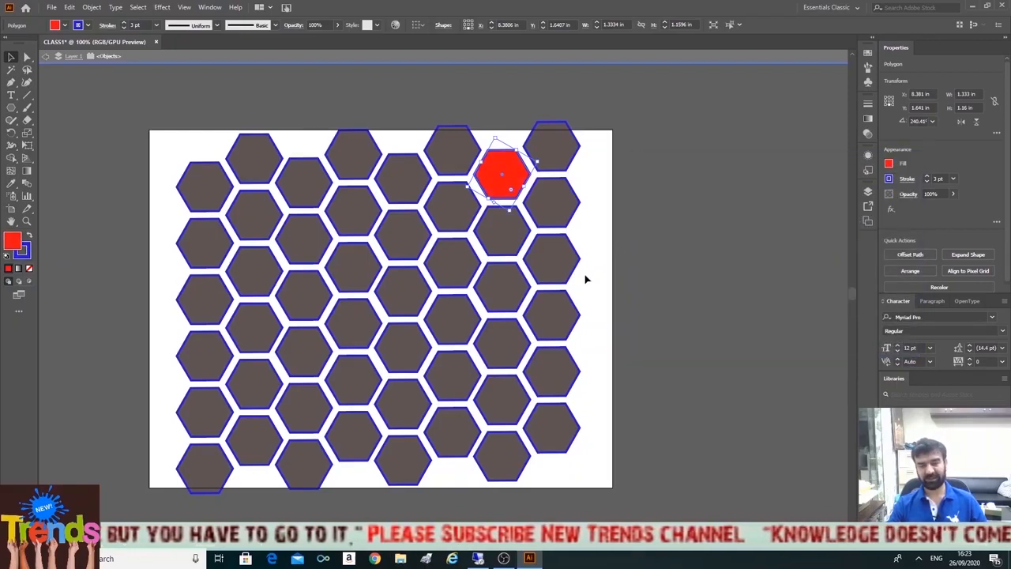
Step: Select seven scattered gray hexagons across the honeycomb and fill them all with bright red
left_click(249, 266)
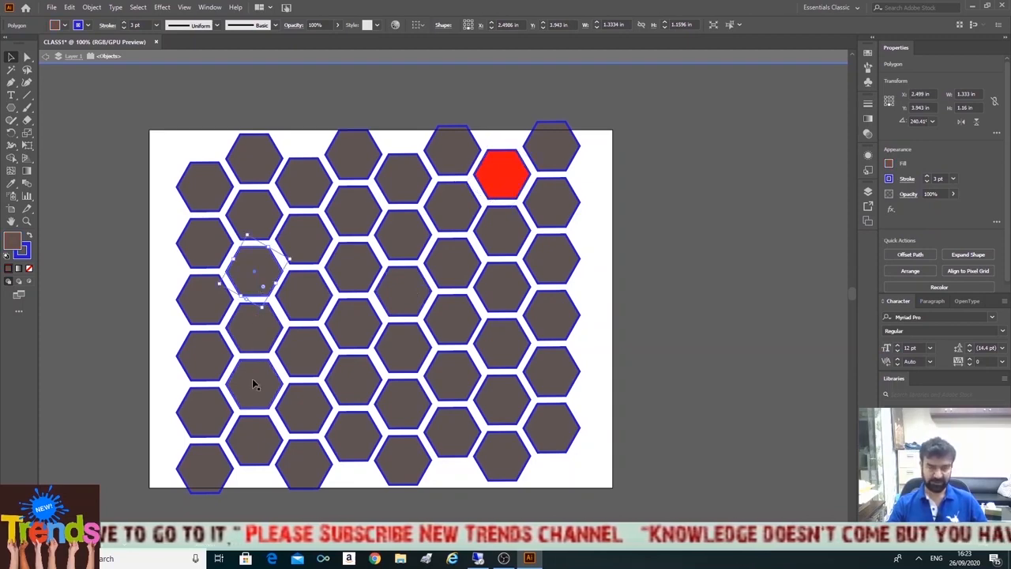
left_click(260, 435, "shift")
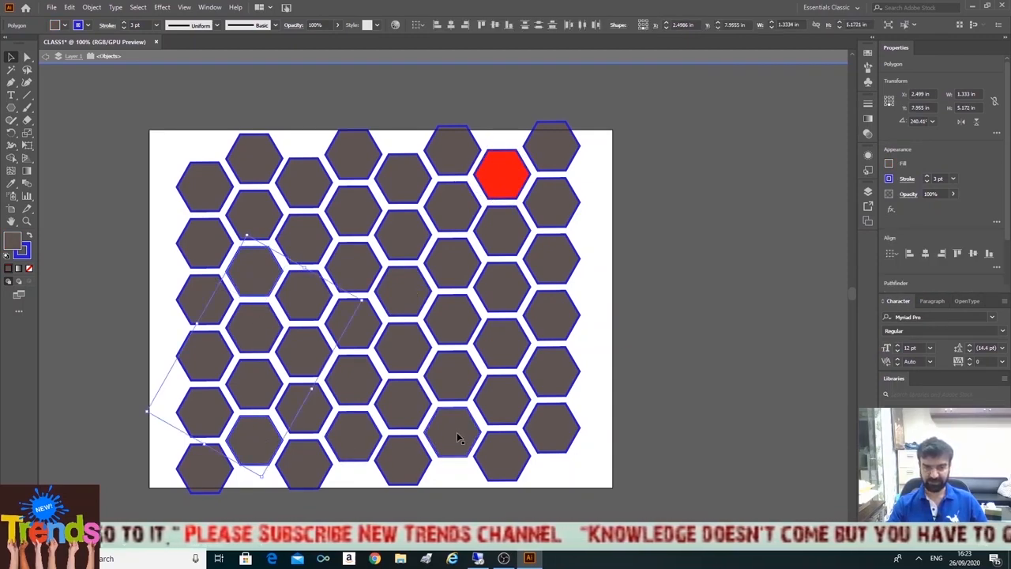
left_click(459, 435, "shift")
left_click(506, 359, "shift")
left_click(359, 158, "shift")
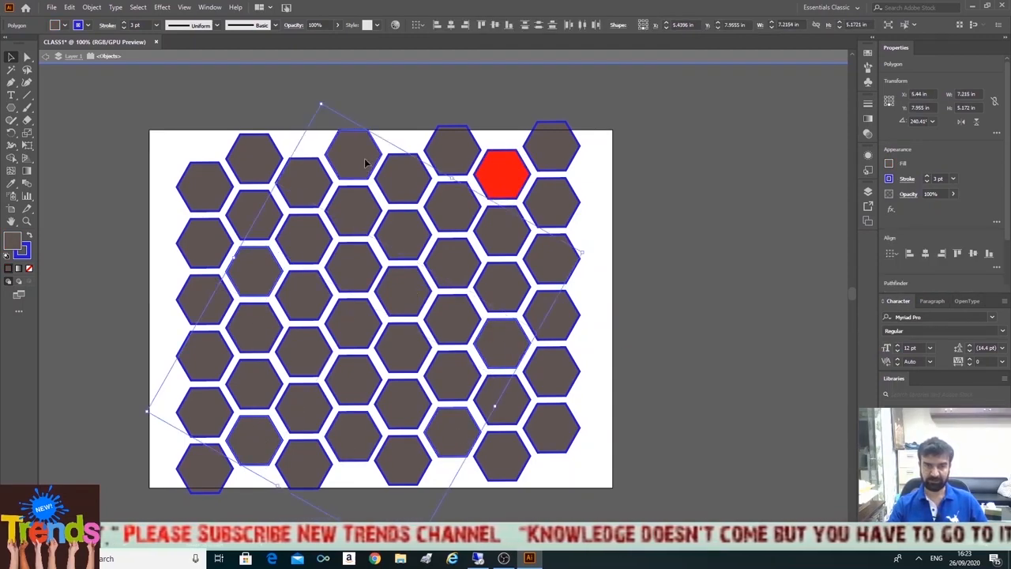
left_click(550, 371, "shift")
left_click(200, 191, "shift")
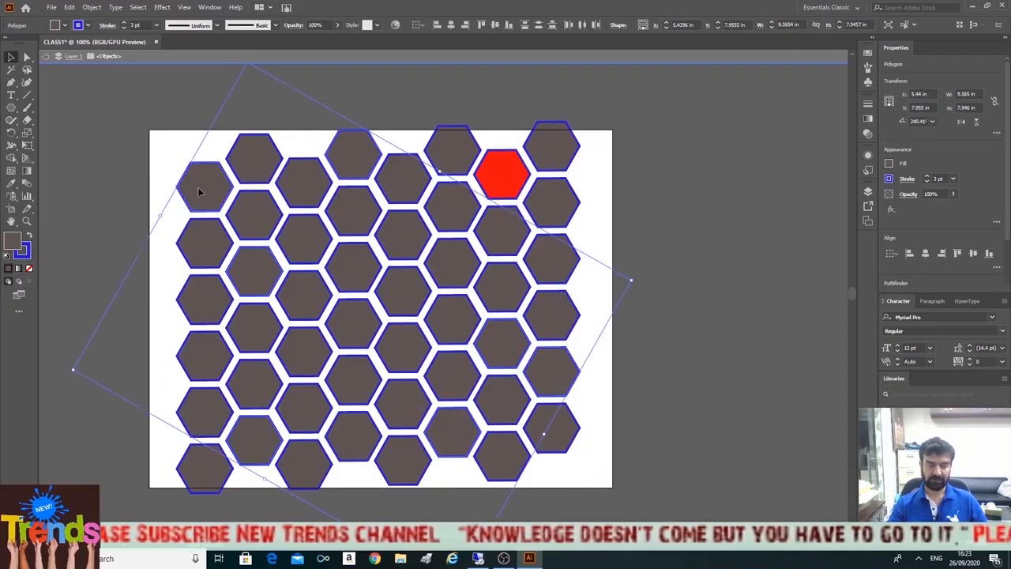
double_click(13, 250)
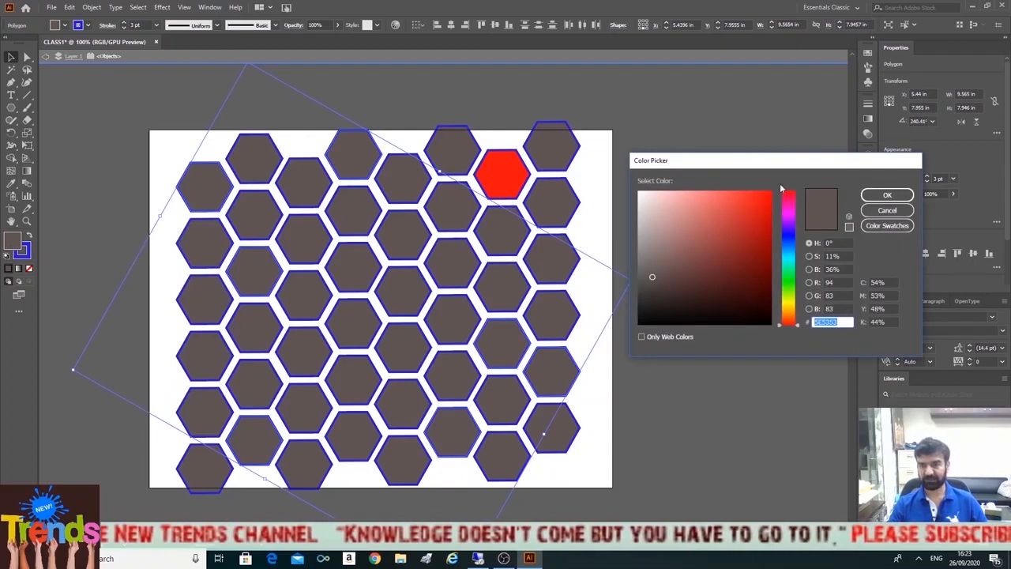
left_click(765, 199)
left_click(887, 194)
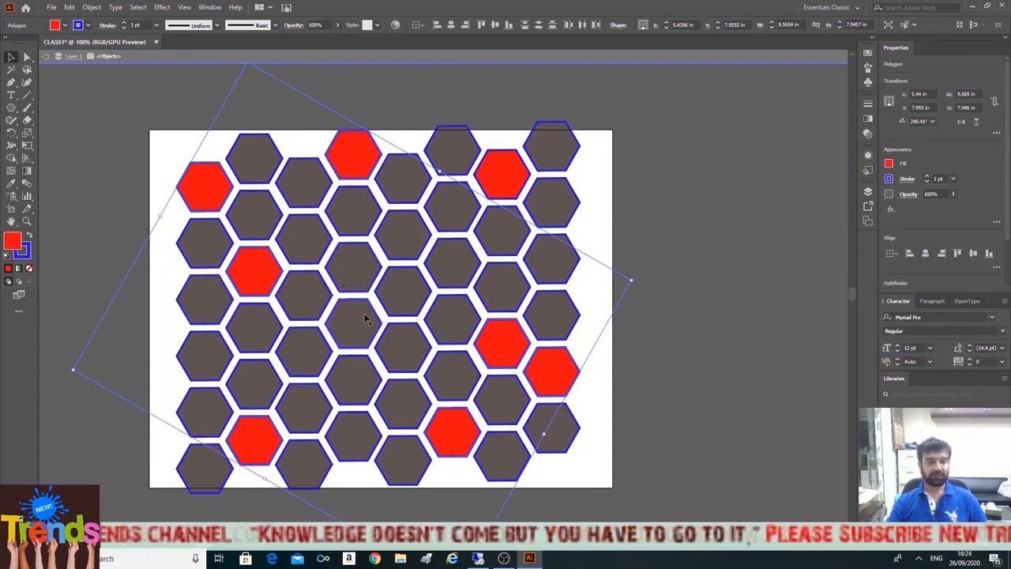
Step: Select six more gray hexagons together: one in the first column, two in the fourth and three in the sixth
left_click(361, 271)
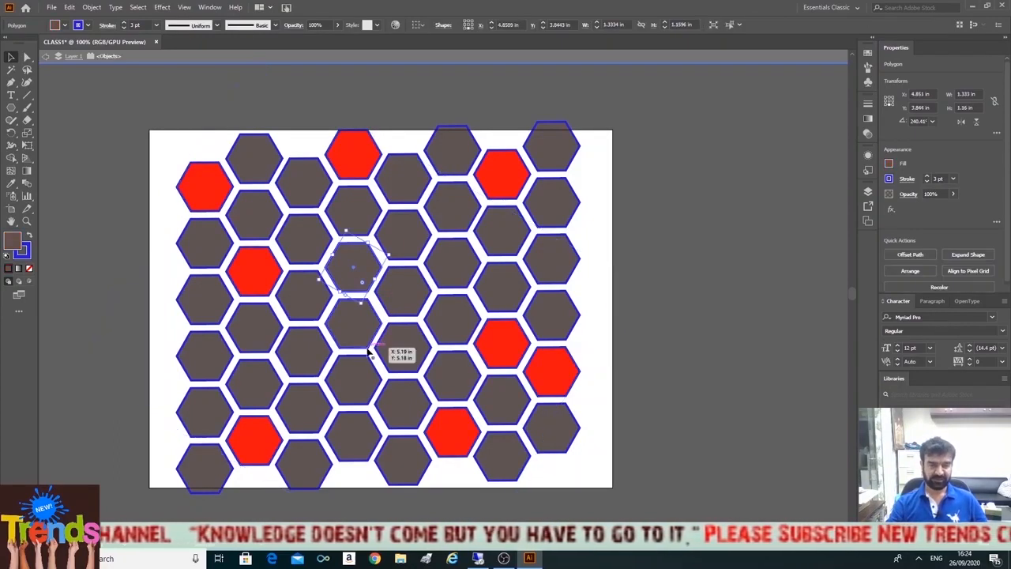
left_click(353, 380, "shift")
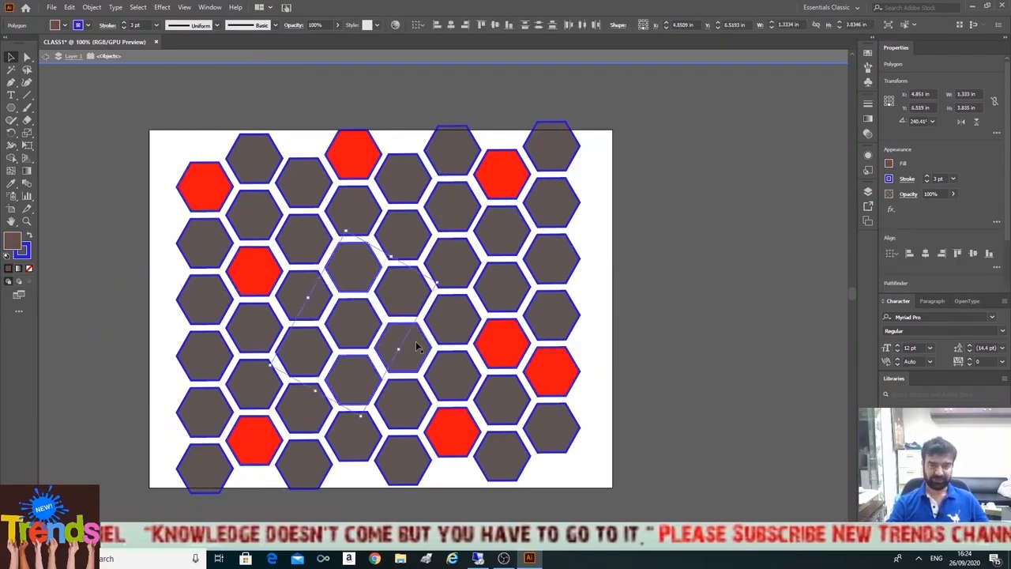
left_click(450, 313, "shift")
left_click(453, 255, "shift")
left_click(446, 161, "shift")
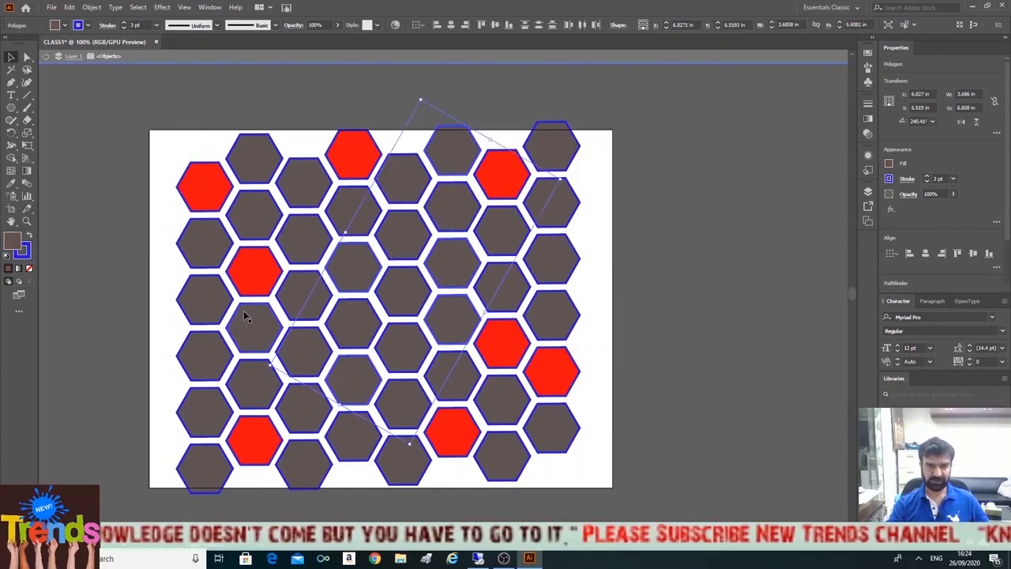
left_click(203, 354, "shift")
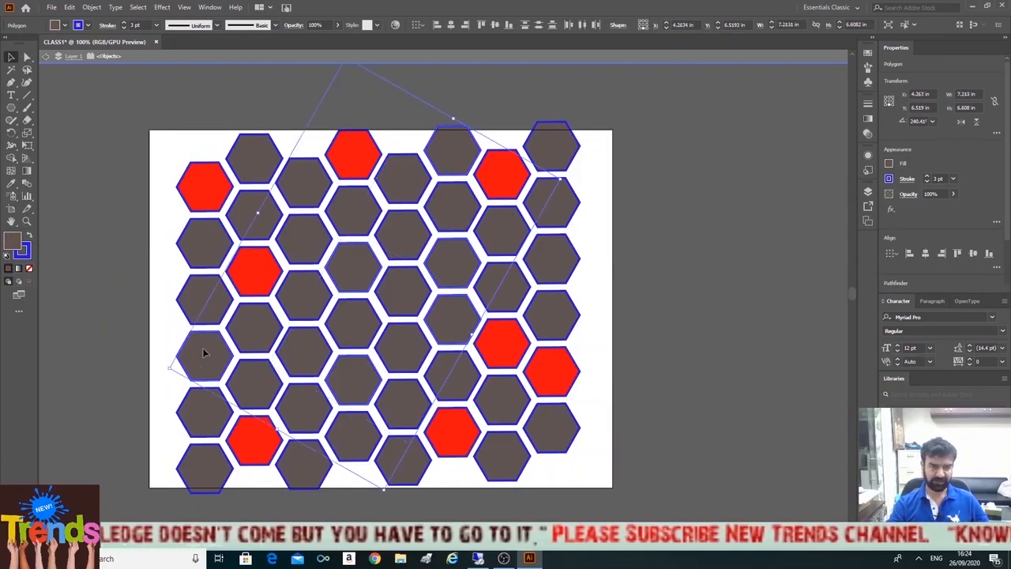
Step: Try a bright red fill on the six selected hexagons, and undo the fill
double_click(14, 244)
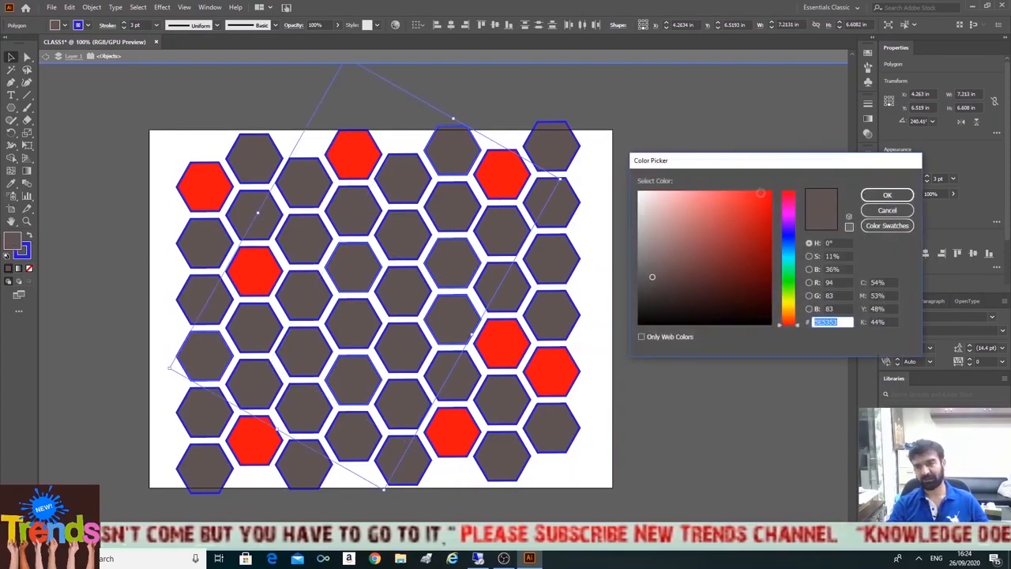
left_click(760, 193)
left_click(887, 195)
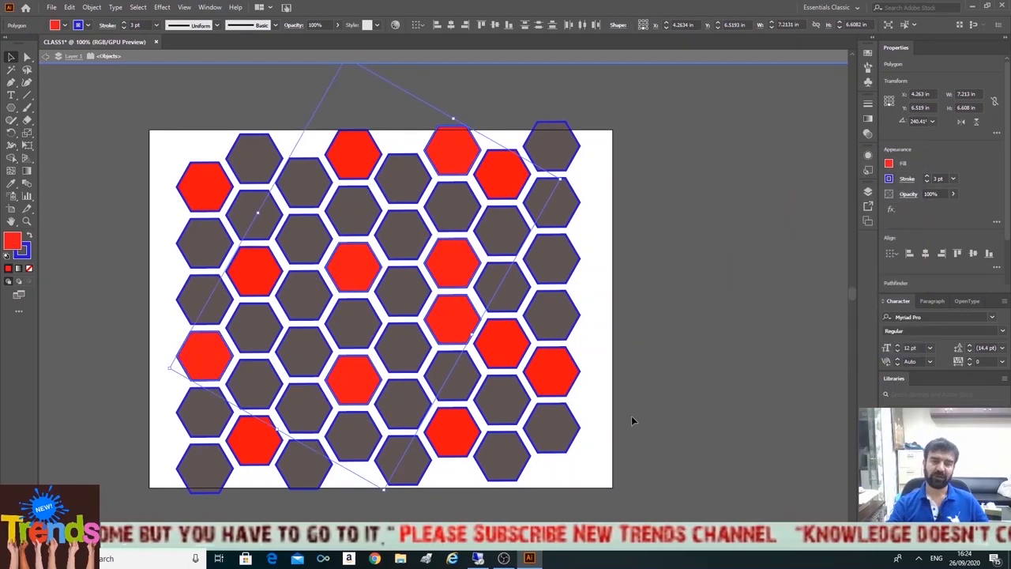
key("ctrl+z")
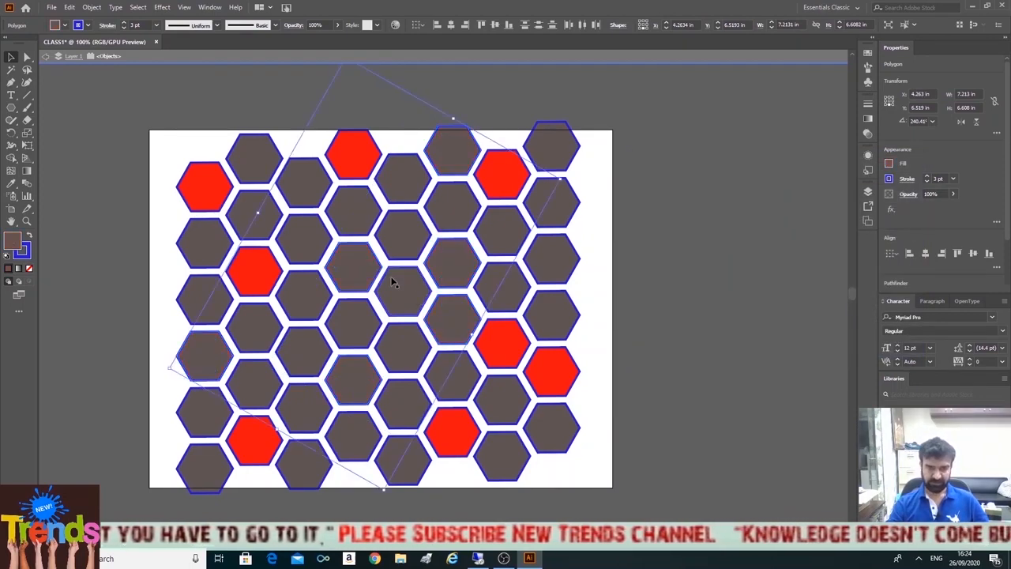
Step: Swap the fourth column's fifth hexagon for the eighth column's third one in the selection, and fill the selected hexagons bright red
left_click(559, 252, "shift")
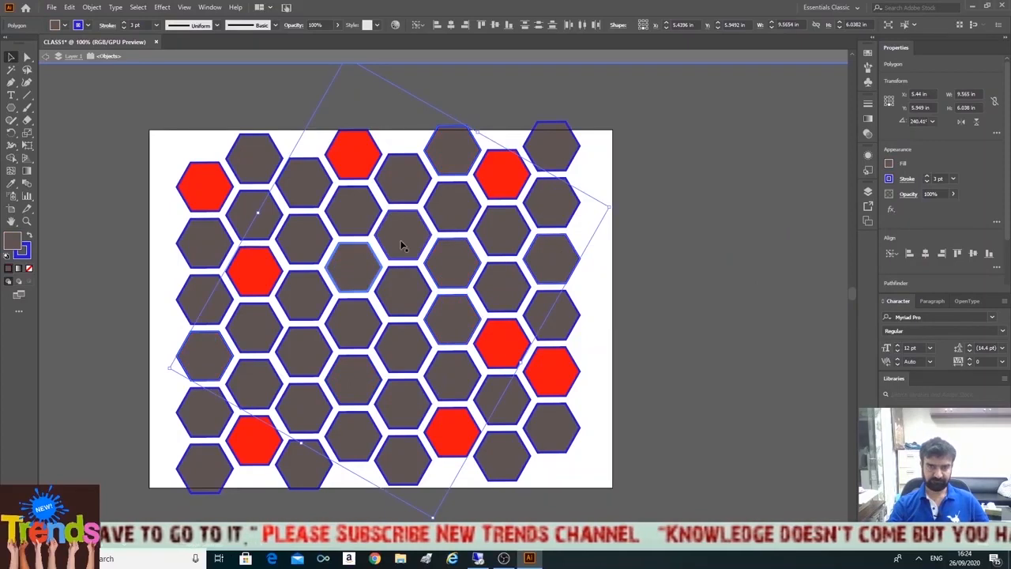
double_click(13, 243)
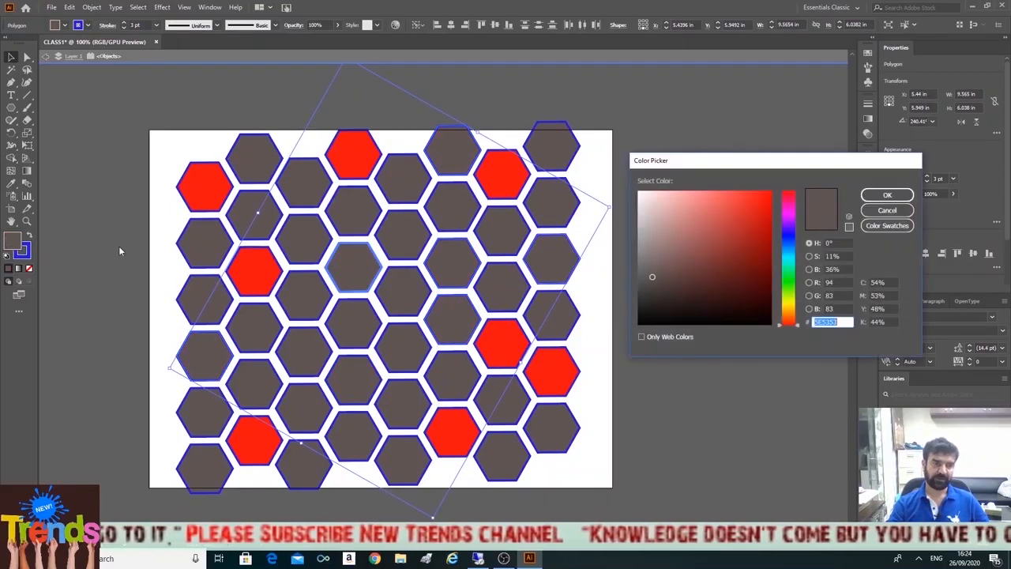
left_click(766, 195)
left_click(887, 194)
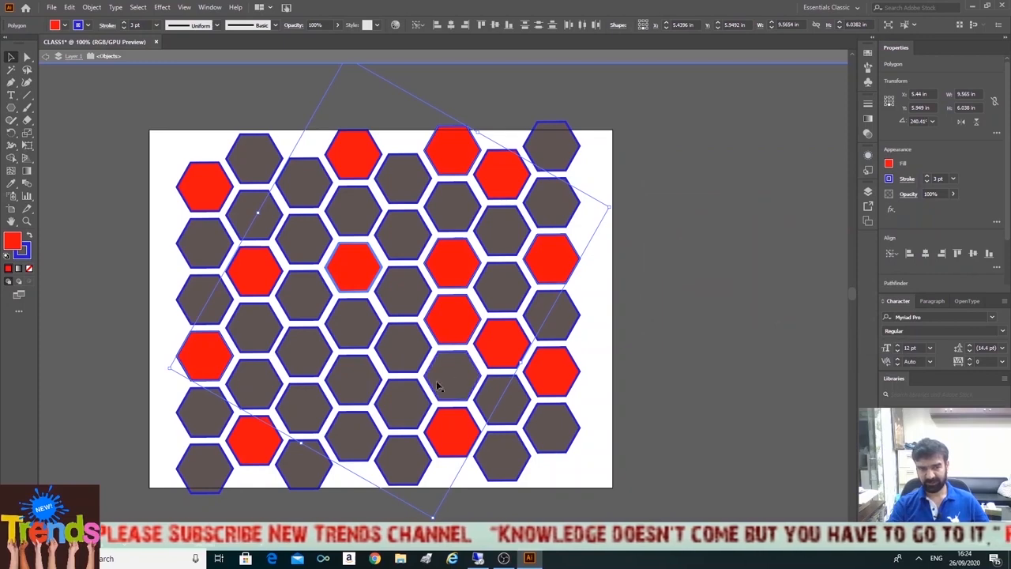
left_click(297, 362)
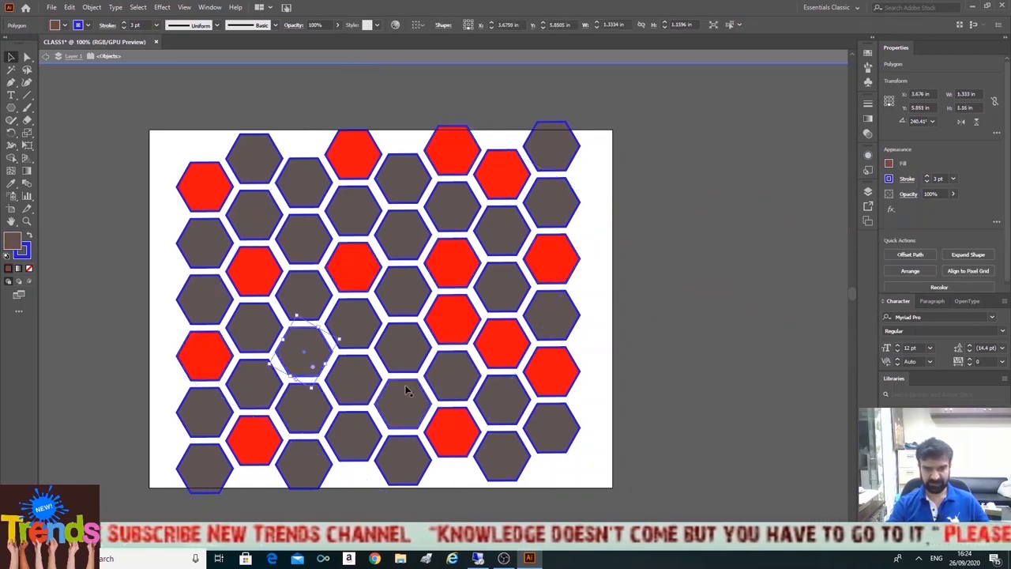
left_click(452, 264, "shift")
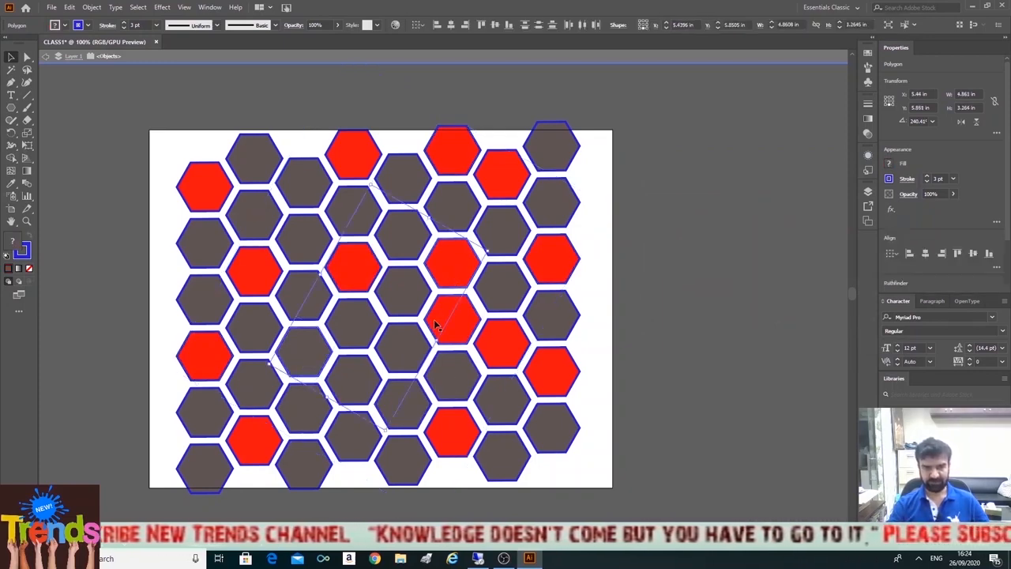
left_click(394, 395, "shift")
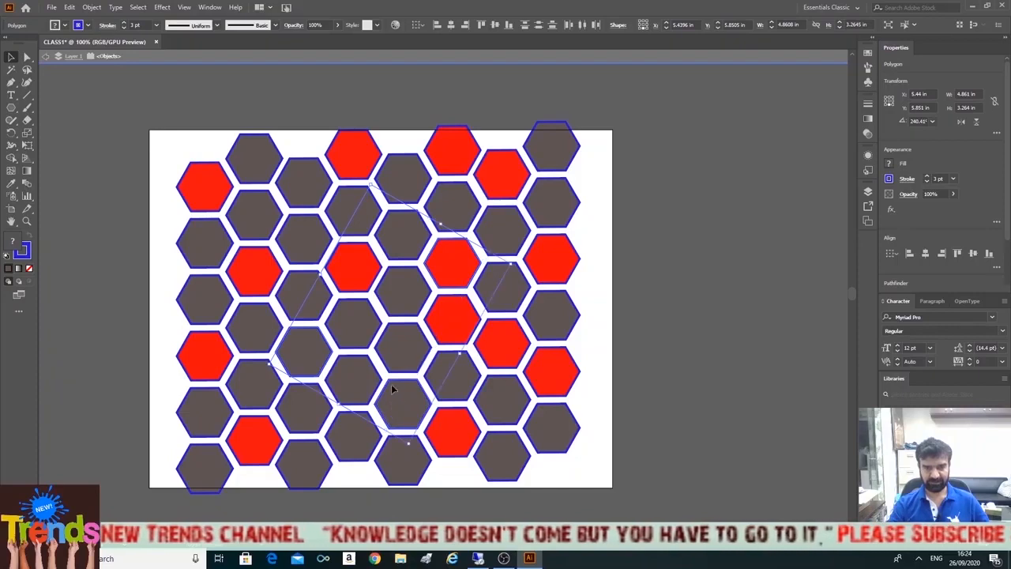
left_click(266, 153, "shift")
left_click(565, 162, "shift")
left_click(551, 436, "shift")
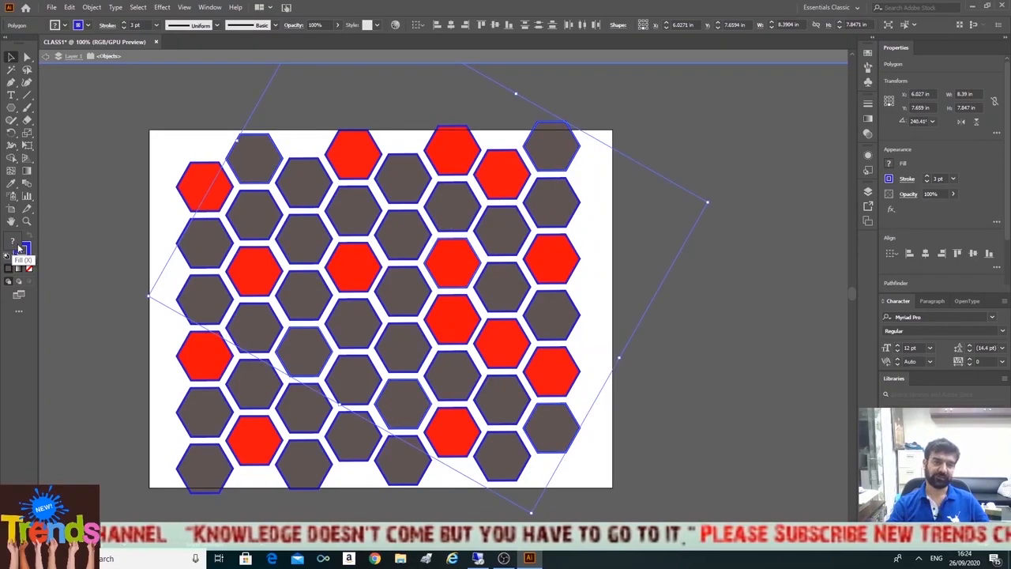
left_click(649, 382)
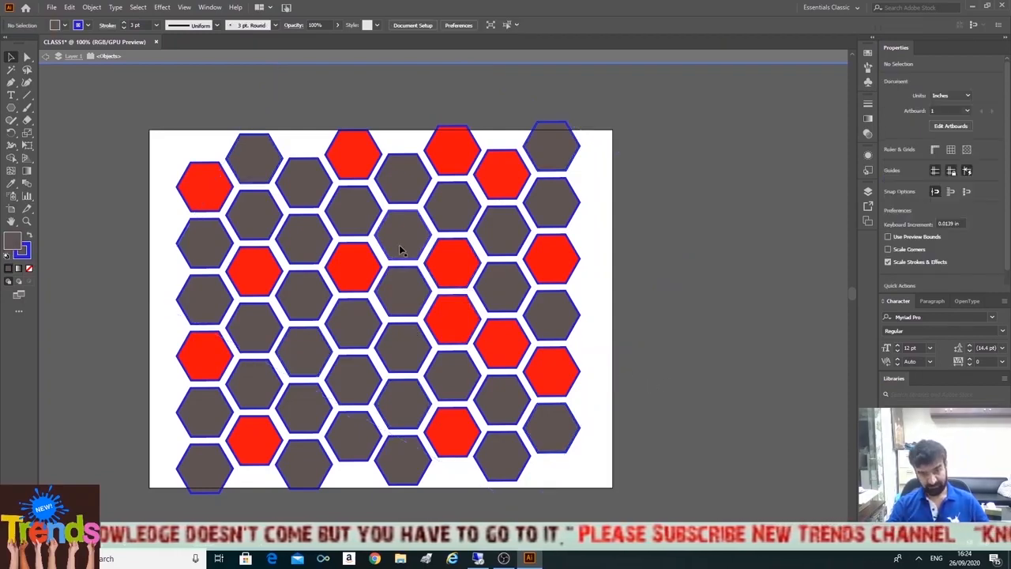
left_click(402, 187)
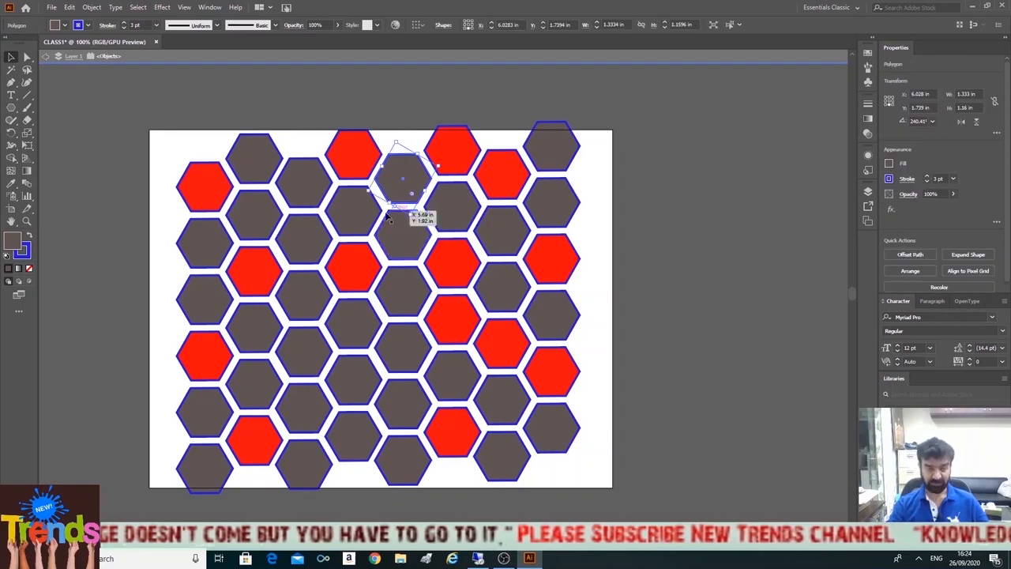
left_click(644, 270)
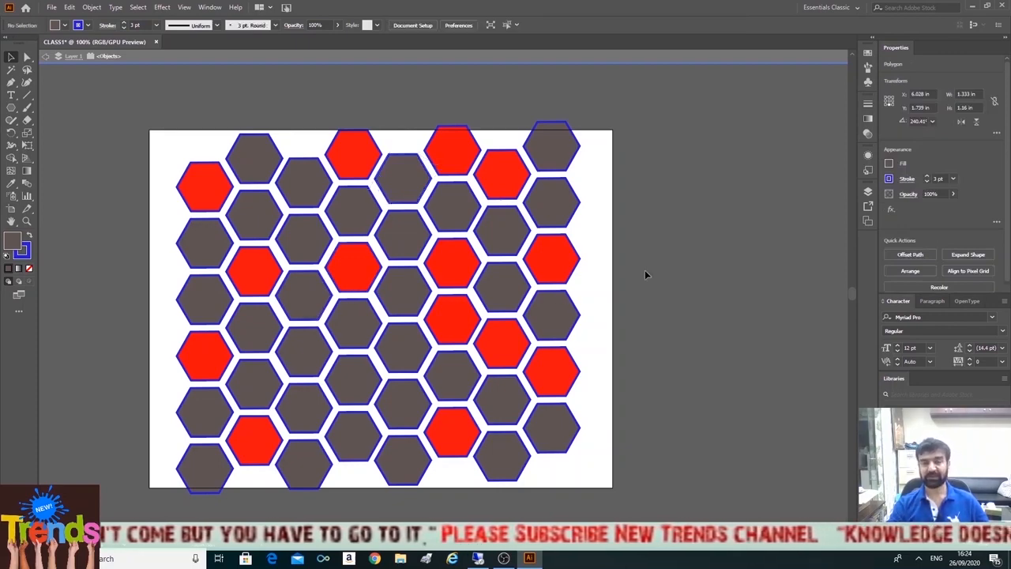
left_click(401, 189)
left_click(403, 251, "shift")
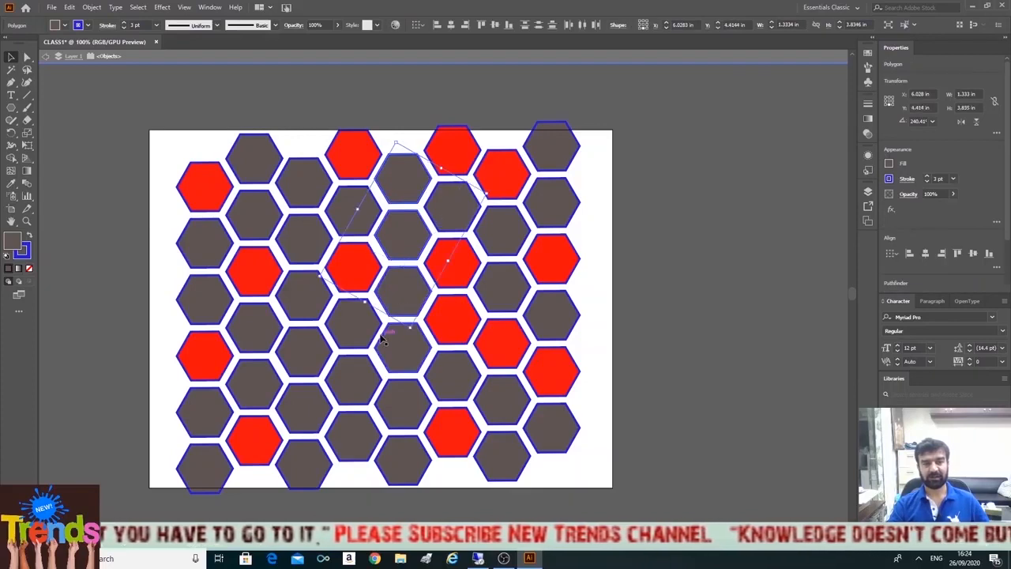
left_click(684, 339)
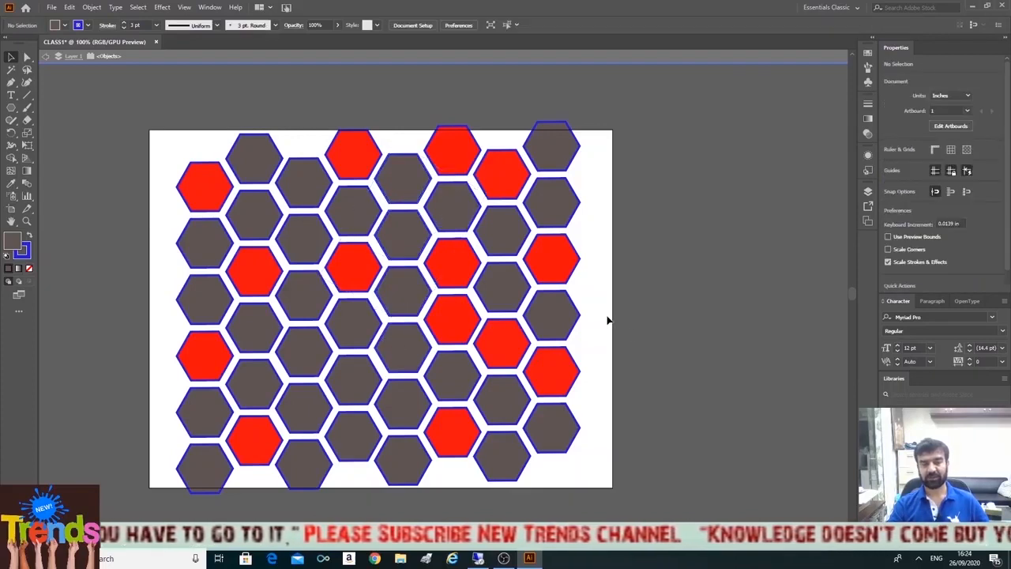
Step: Fill the first column's third hexagon, the third and seventh columns' bottom ones, and the fifth and eighth columns' top ones with blue (RGB 15, 15, 237)
left_click(408, 188)
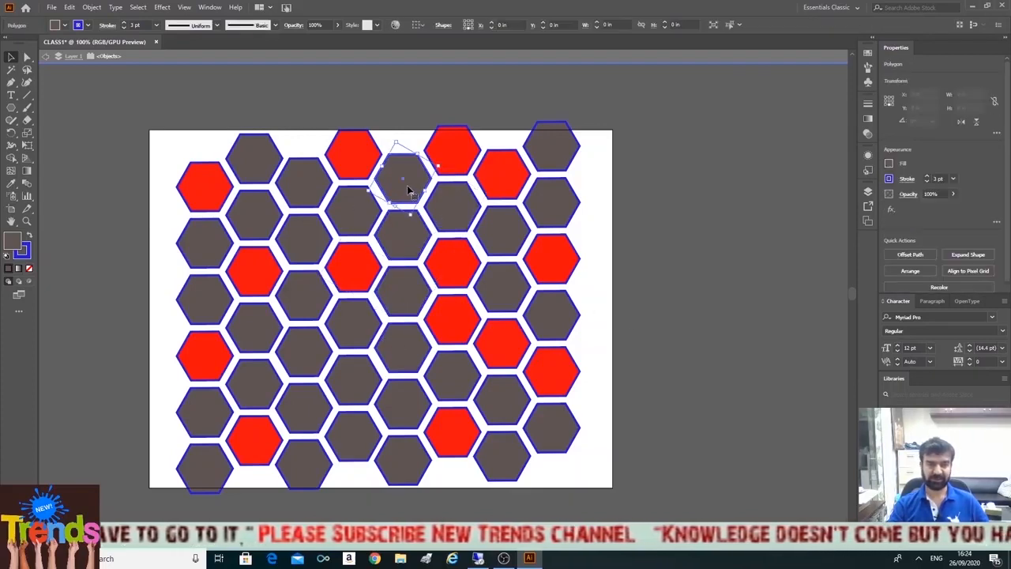
left_click(215, 303, "shift")
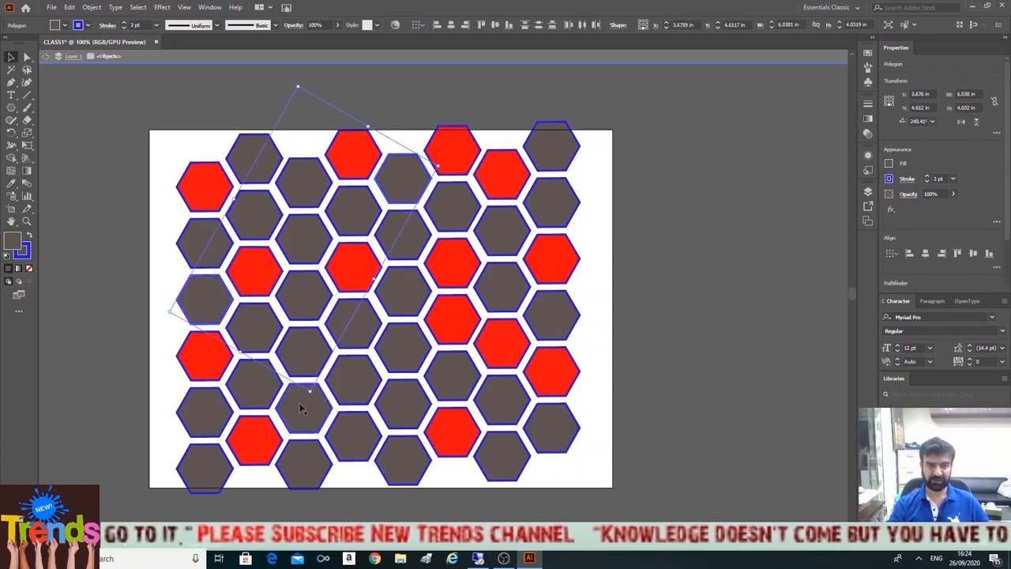
left_click(467, 261, "shift")
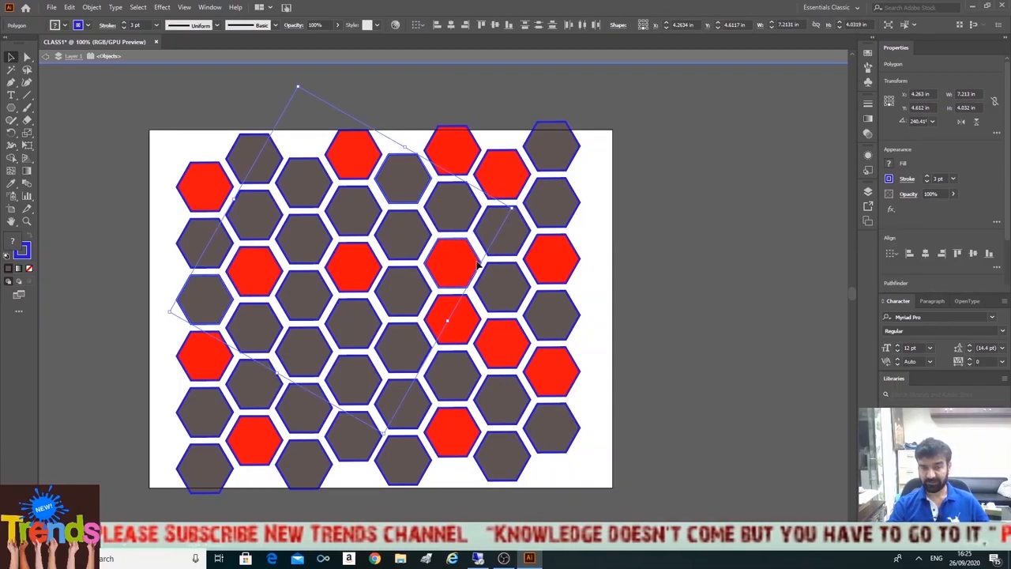
left_click(550, 143, "shift")
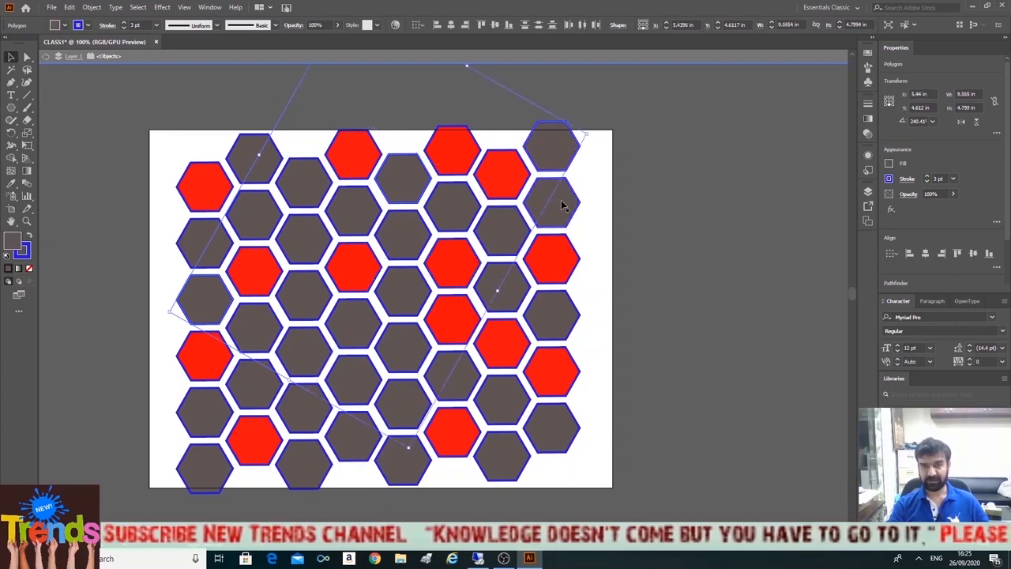
left_click(507, 447, "shift")
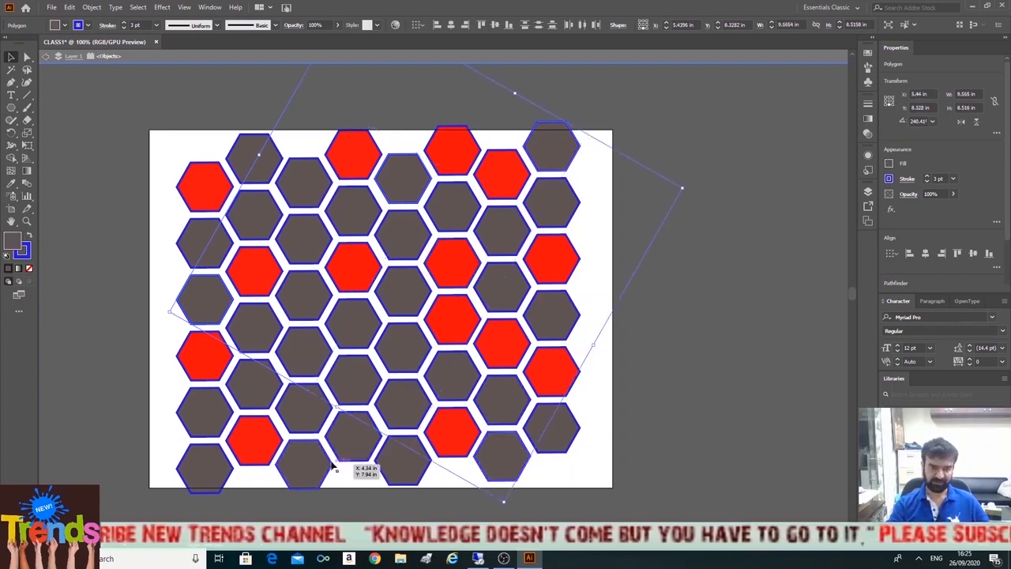
left_click(311, 468, "shift")
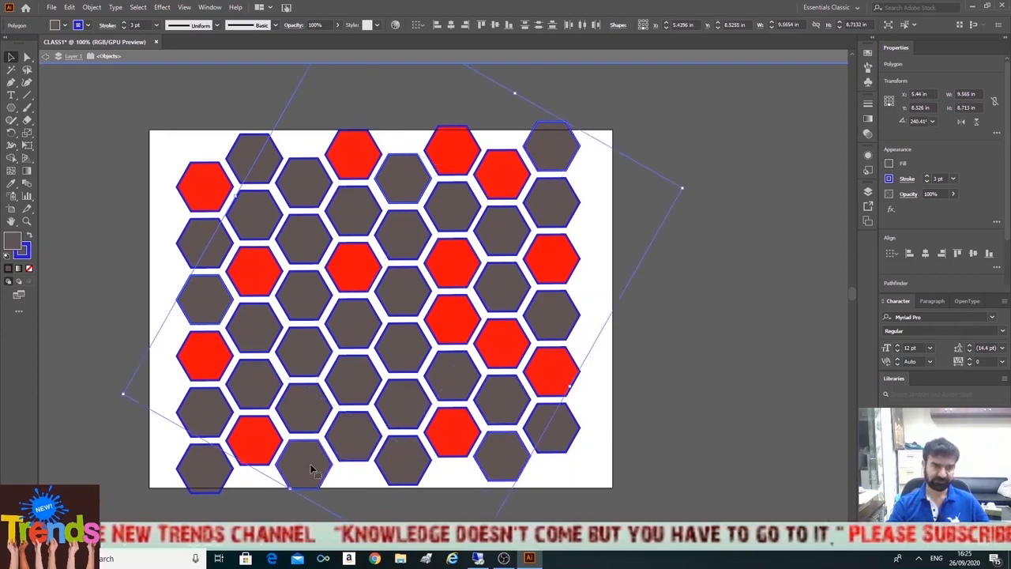
double_click(15, 244)
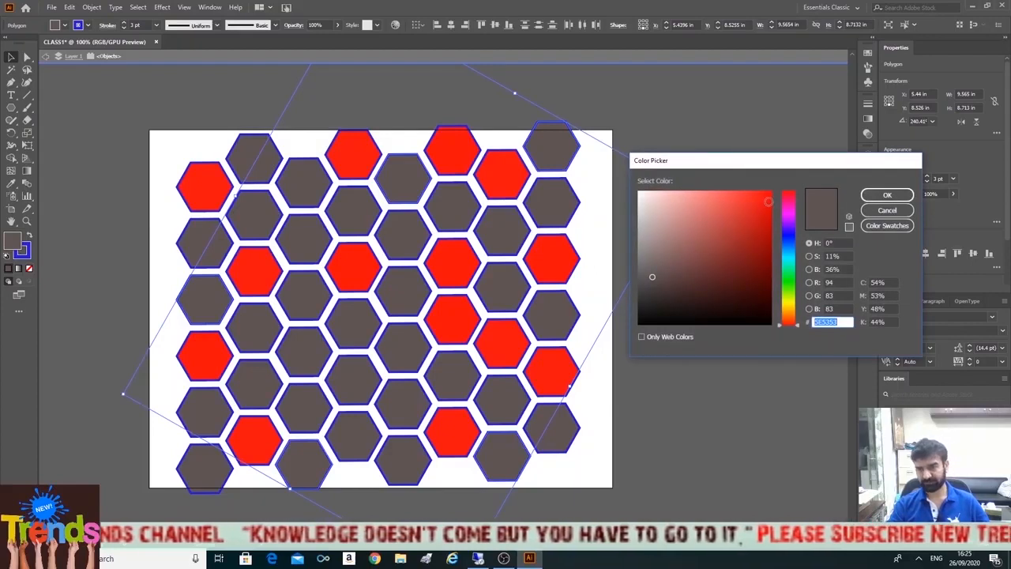
left_click(786, 234)
left_click(766, 203)
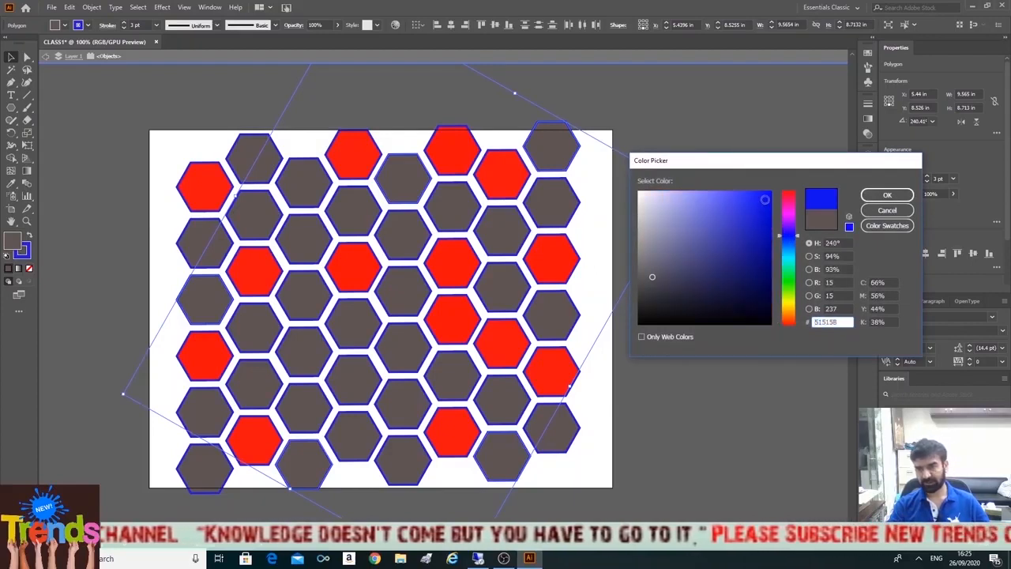
left_click(883, 195)
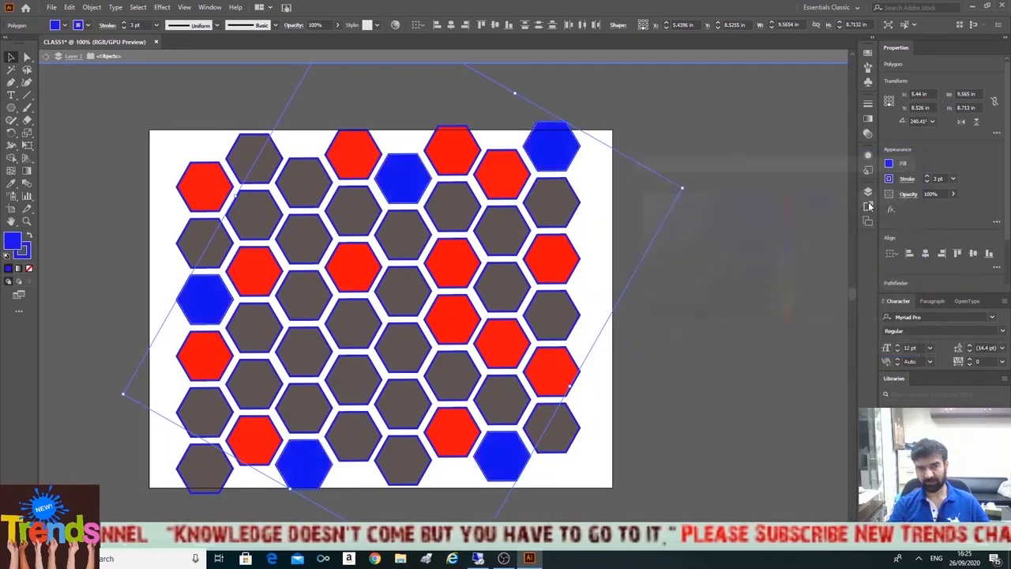
Step: Fill the top hexagon of column 2, the second and fifth of column 3, the second of column 7 and the bottom of column 8 yellow
left_click(306, 407)
left_click(303, 240, "shift")
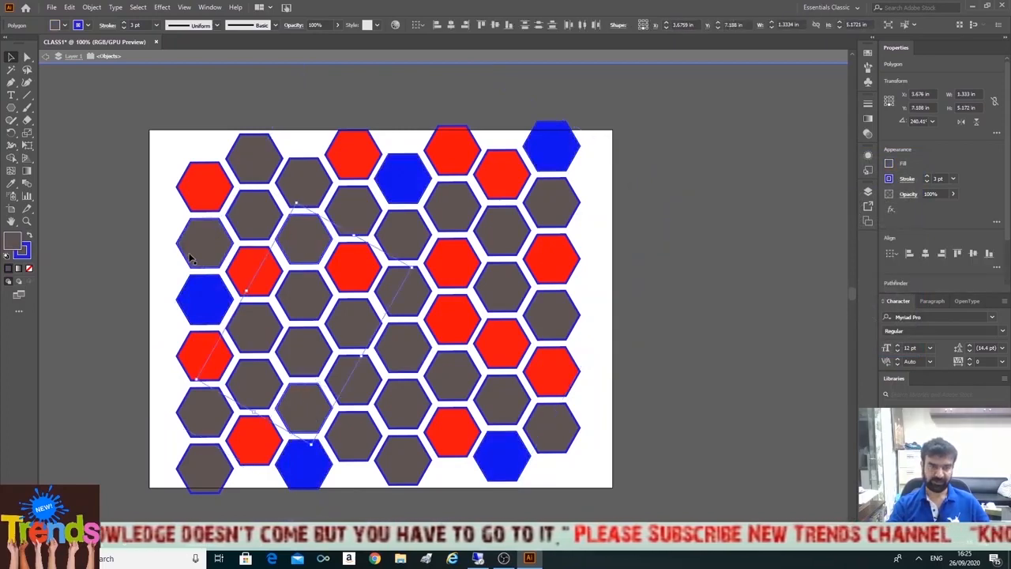
left_click(565, 424, "shift")
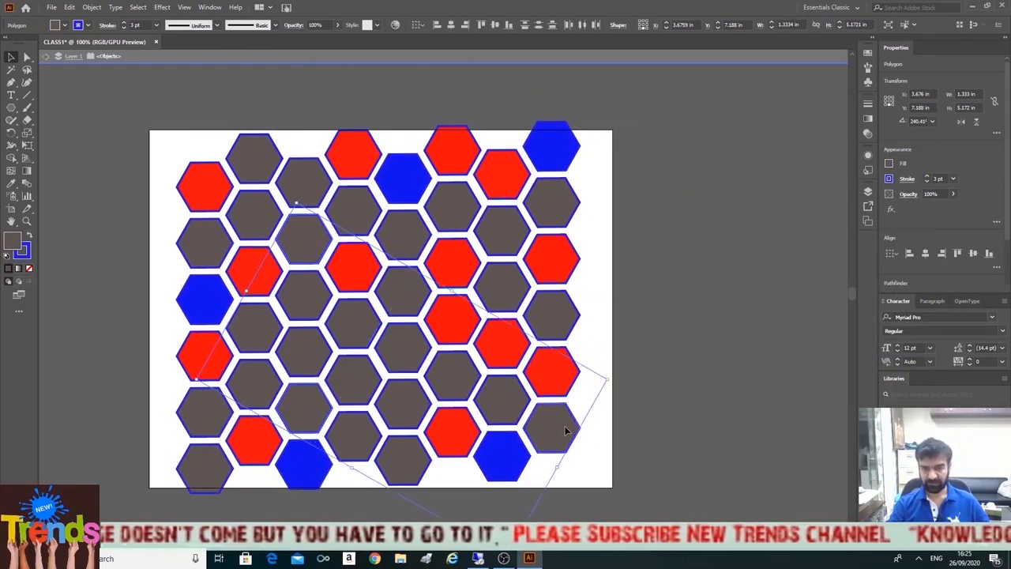
left_click(461, 229, "shift")
left_click(200, 197, "shift")
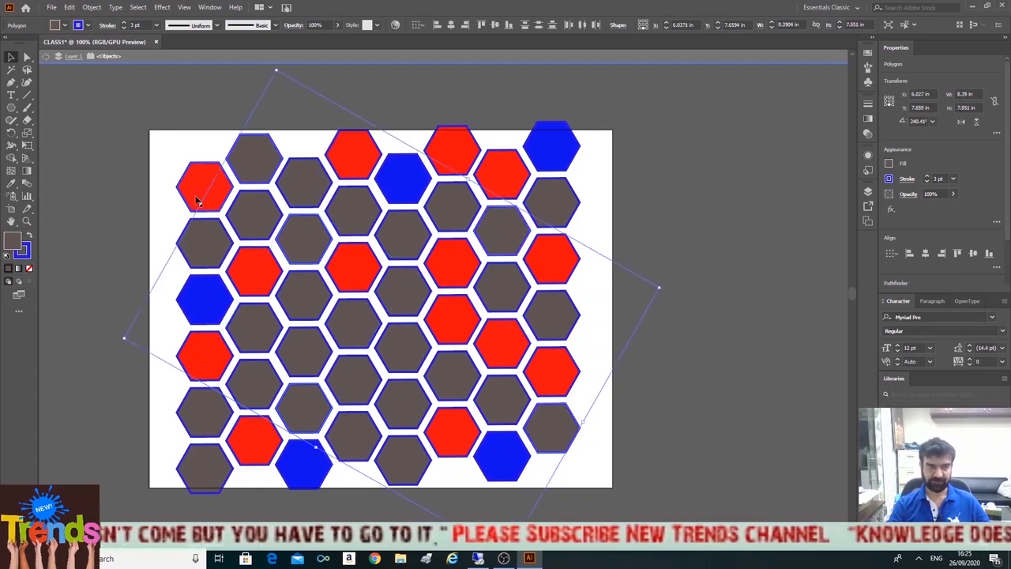
double_click(11, 241)
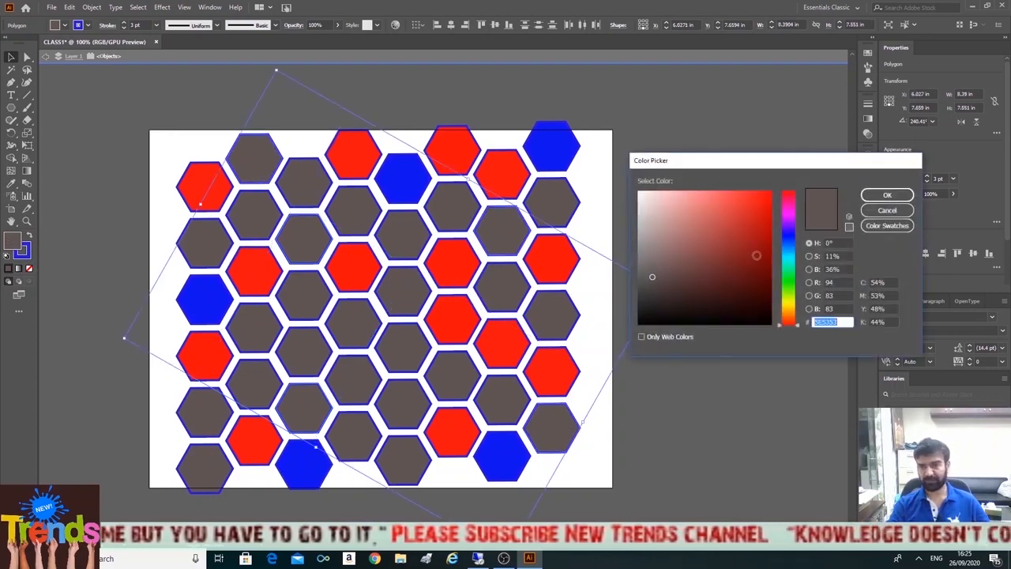
left_click(789, 240)
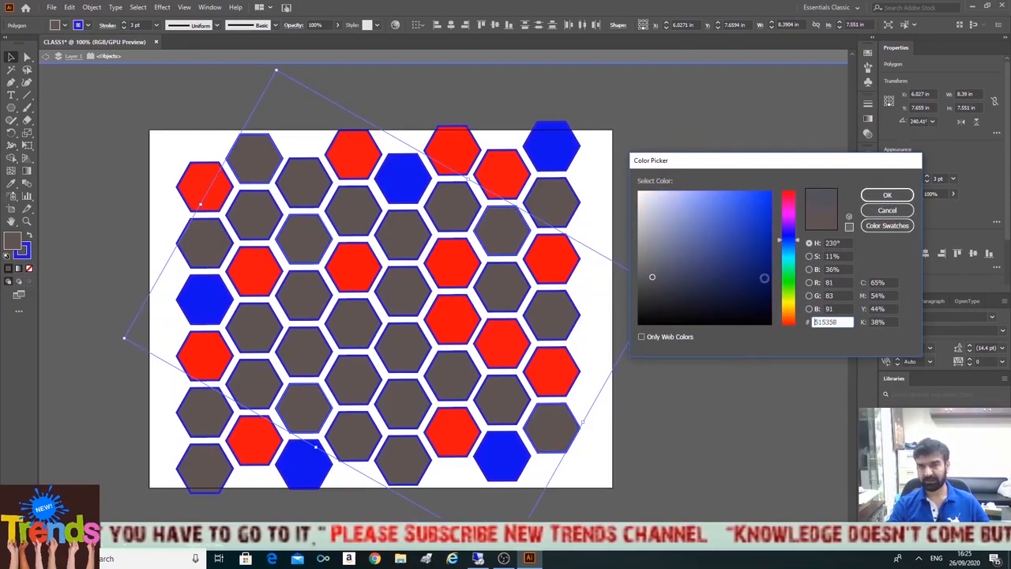
left_click(790, 306)
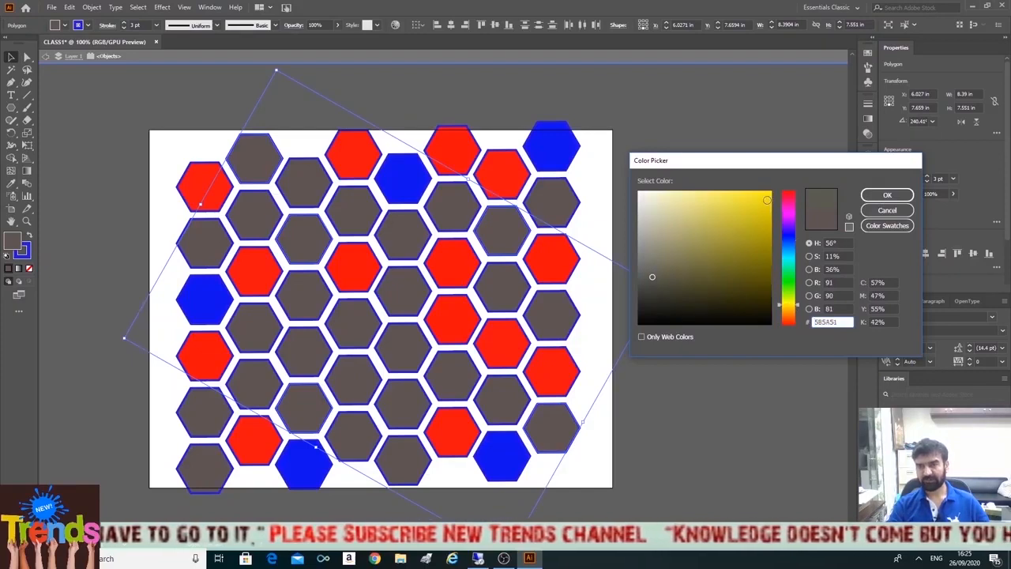
left_click(767, 200)
left_click(887, 194)
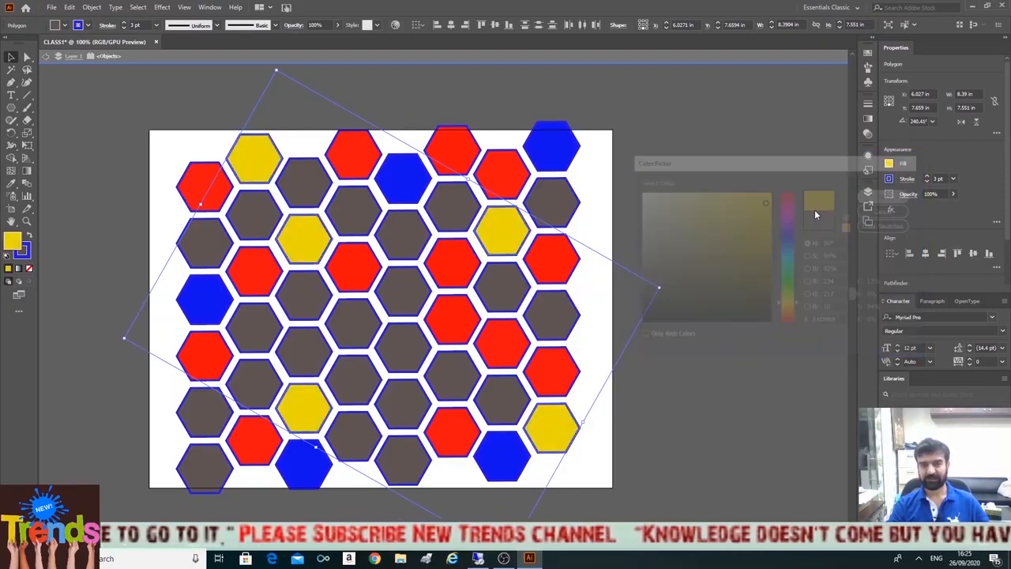
Step: Fill column 1's second and fifth hexagons, column 4's fourth, and column 5's second and bottom ones with bright green
left_click(355, 332)
left_click(405, 446, "shift")
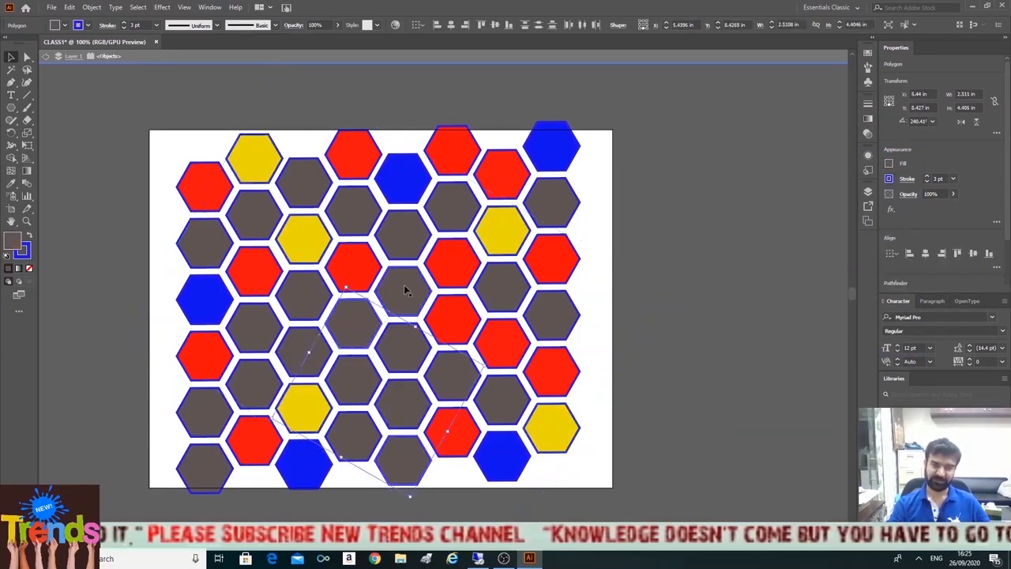
left_click(401, 240, "shift")
left_click(194, 240, "shift")
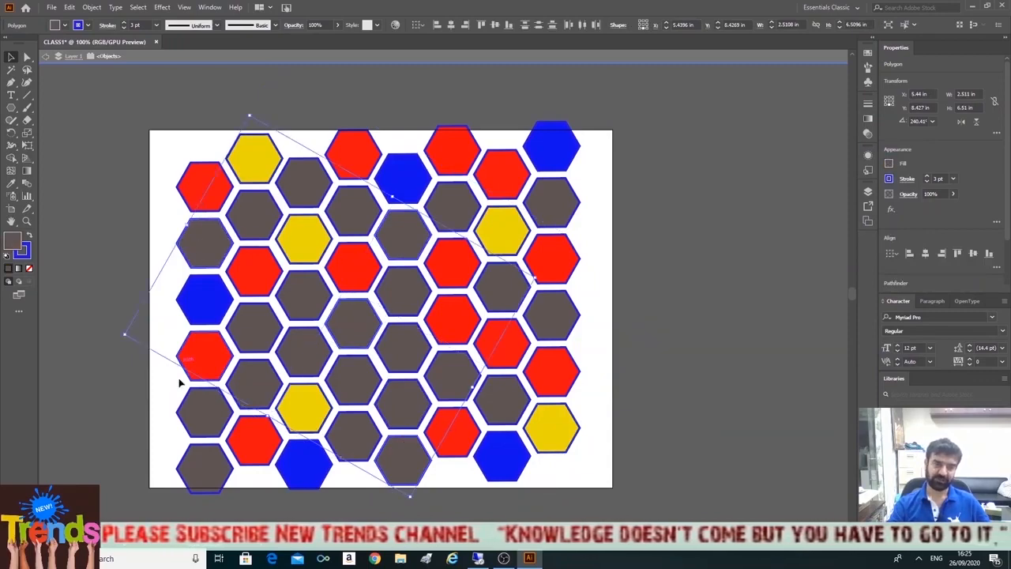
left_click(202, 415, "shift")
double_click(12, 244)
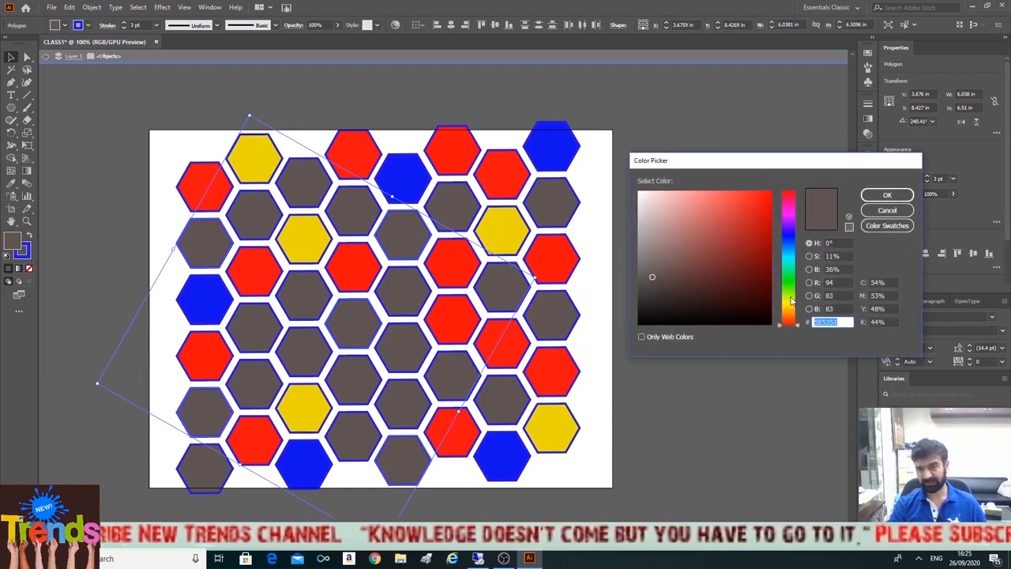
left_click_drag(794, 282, 798, 276)
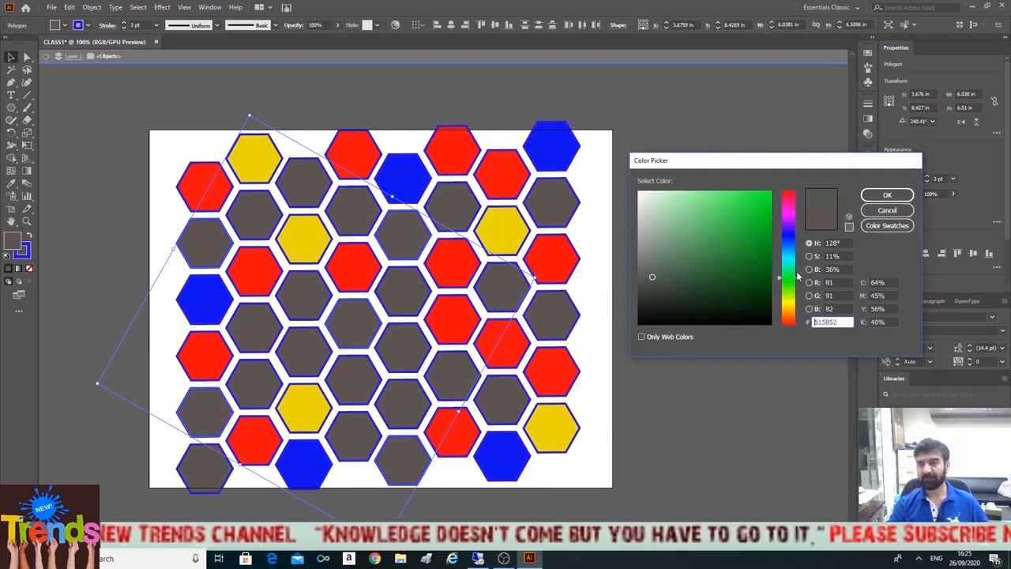
left_click(769, 195)
left_click(887, 195)
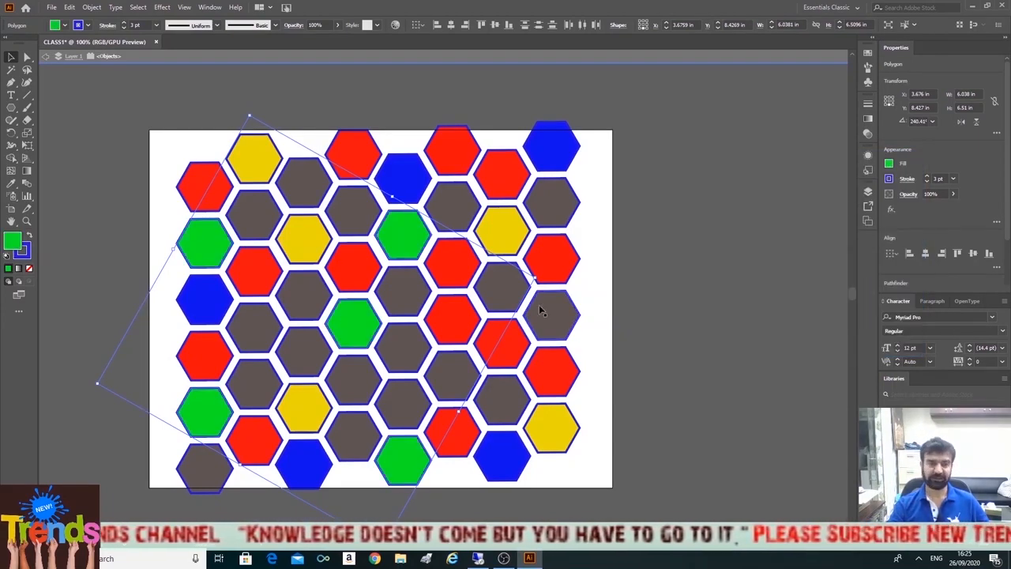
Step: Fill column 2's fourth hexagon, column 4's second, column 6's fifth and column 8's second with magenta (#DC05E8), and clear the selection
left_click(261, 339)
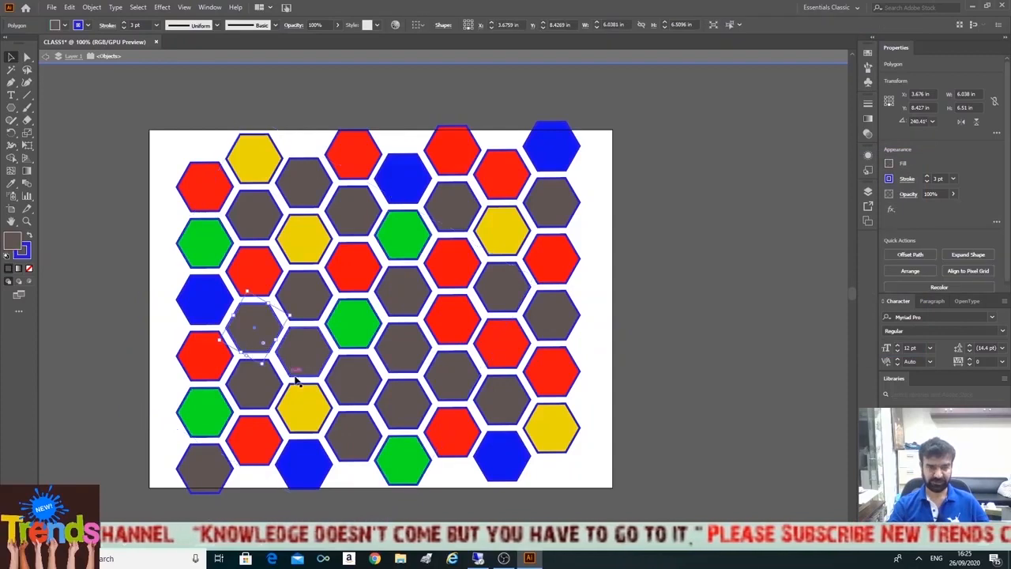
left_click(439, 378, "shift")
left_click(360, 208, "shift")
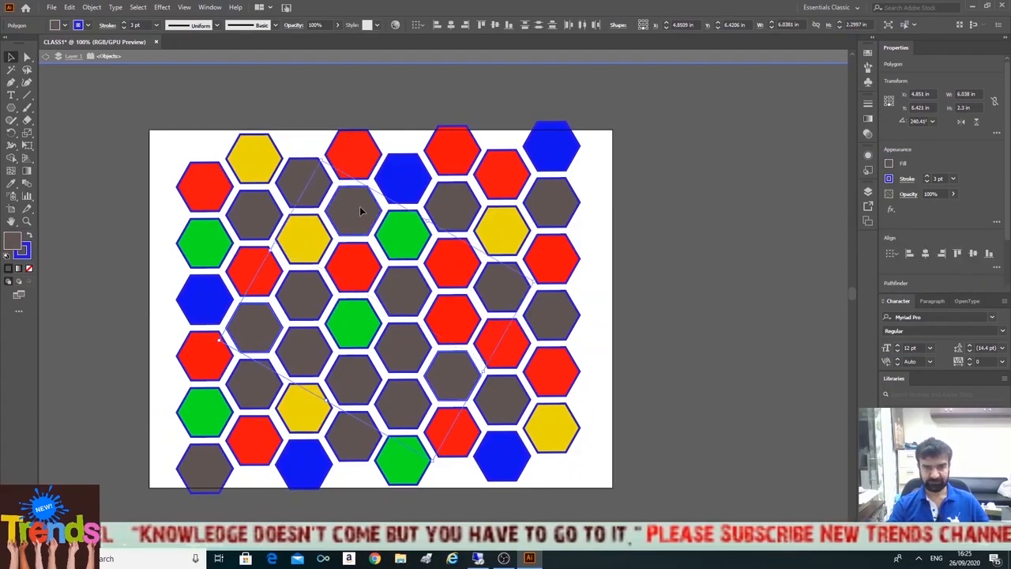
left_click(549, 200, "shift")
double_click(11, 242)
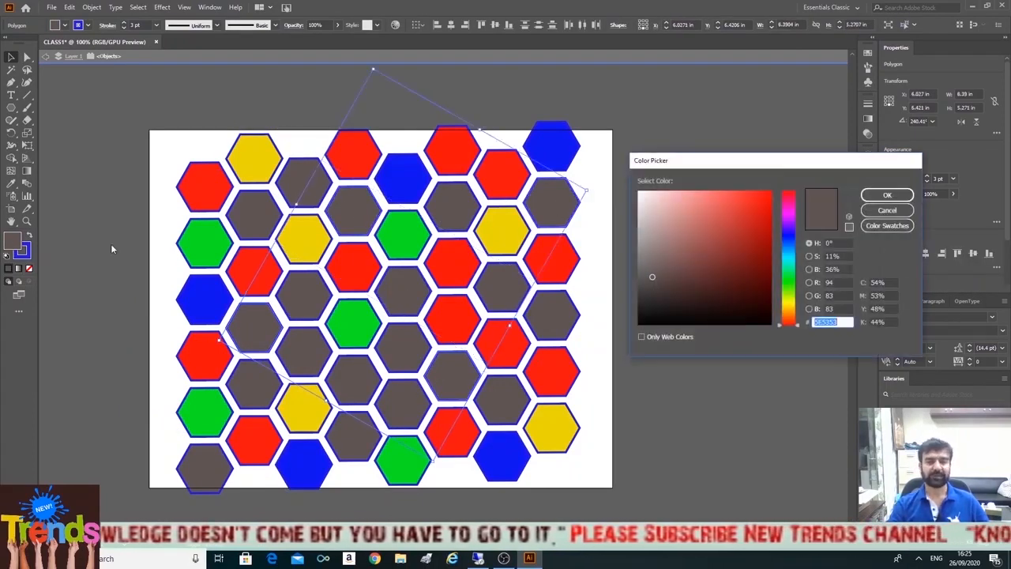
left_click(787, 259)
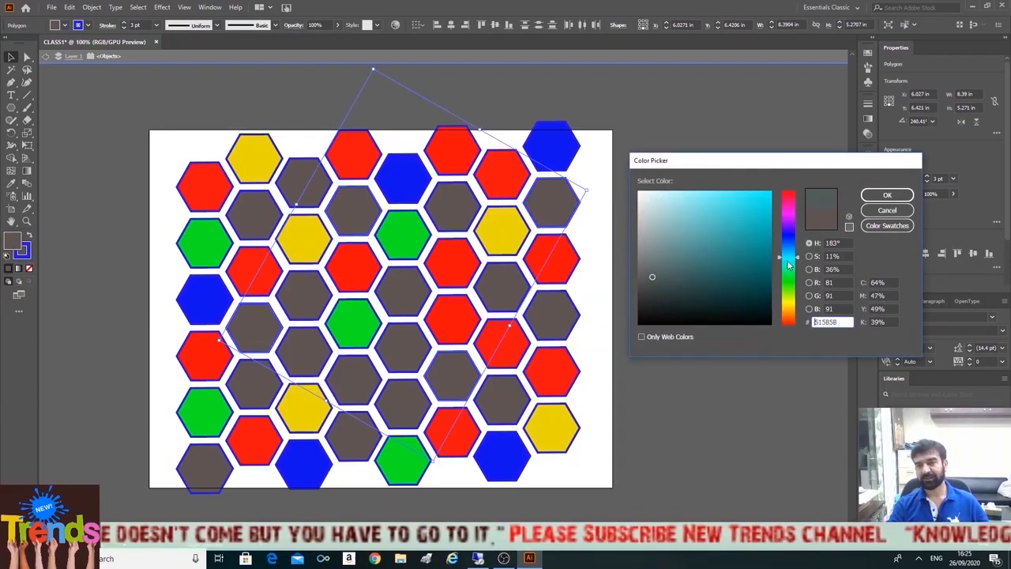
left_click(789, 215)
left_click(768, 202)
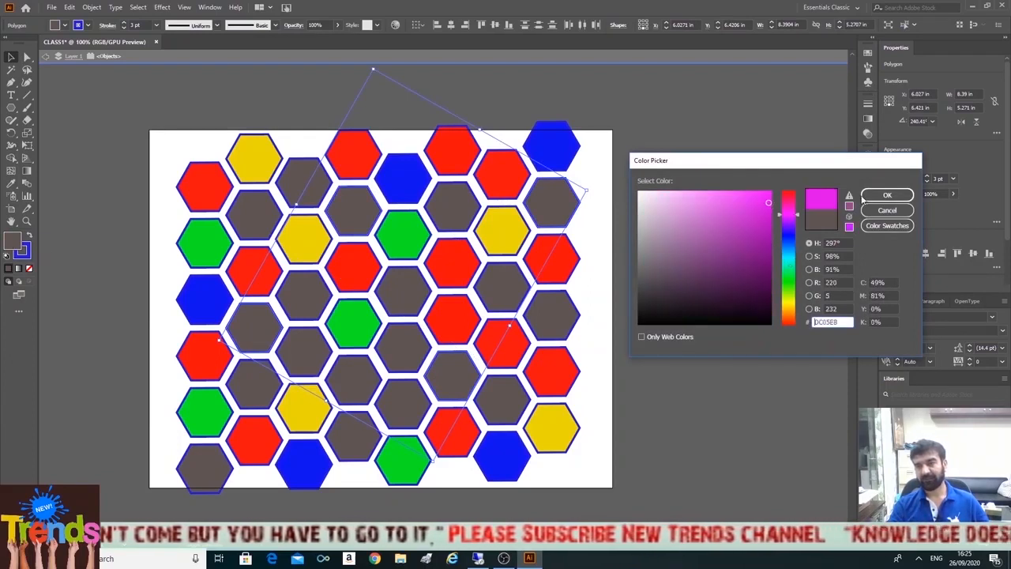
left_click(869, 196)
left_click(736, 316)
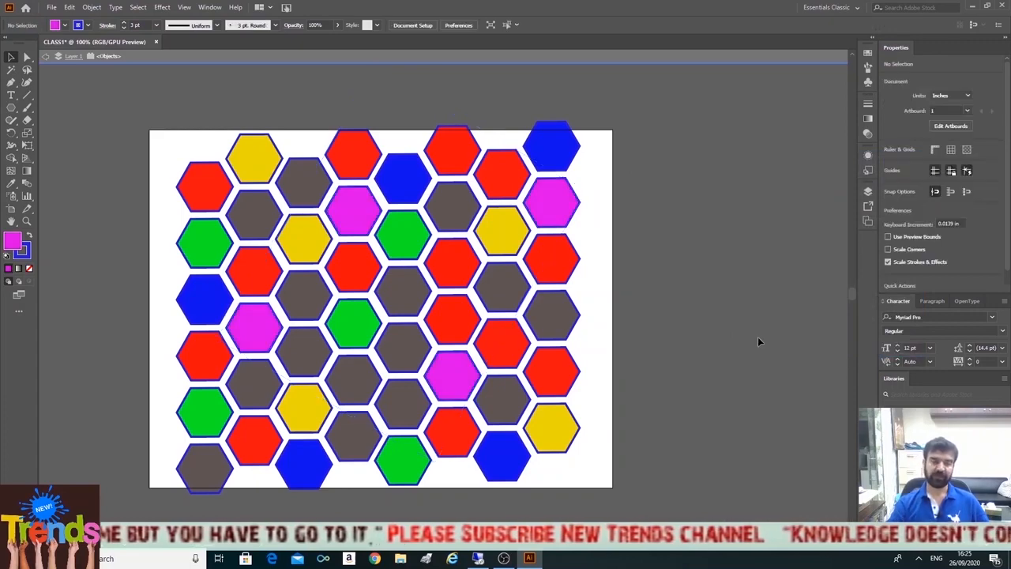